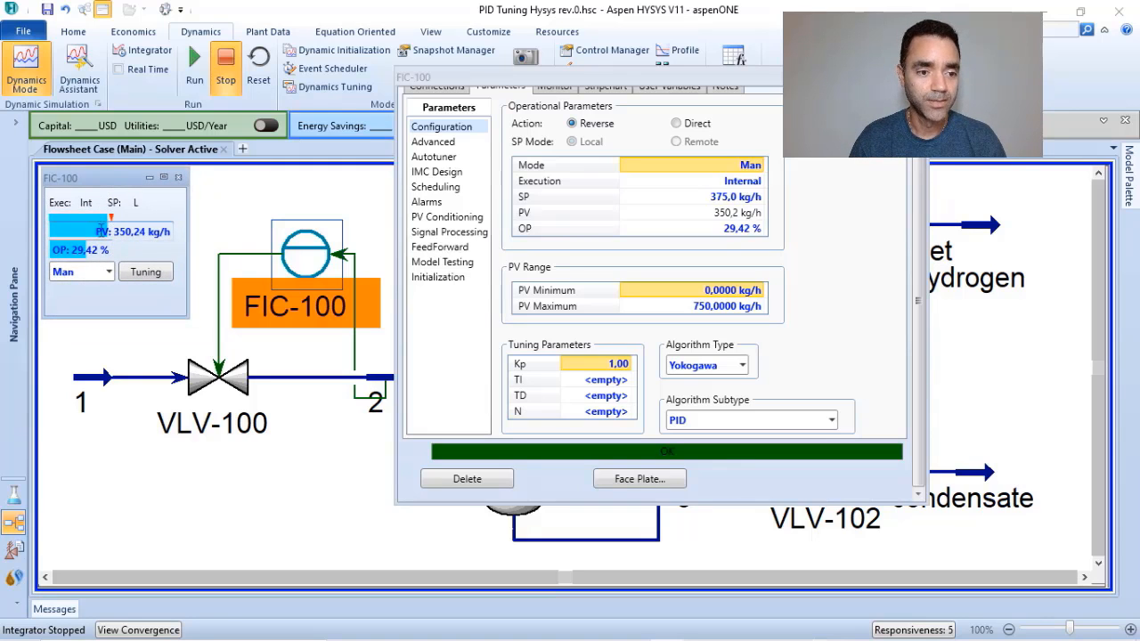
Create a stripchart for controller FIC-100 using the "SP, PV, OP Only" variable set.
{"action": "left_click", "coordinate": [111, 250]}
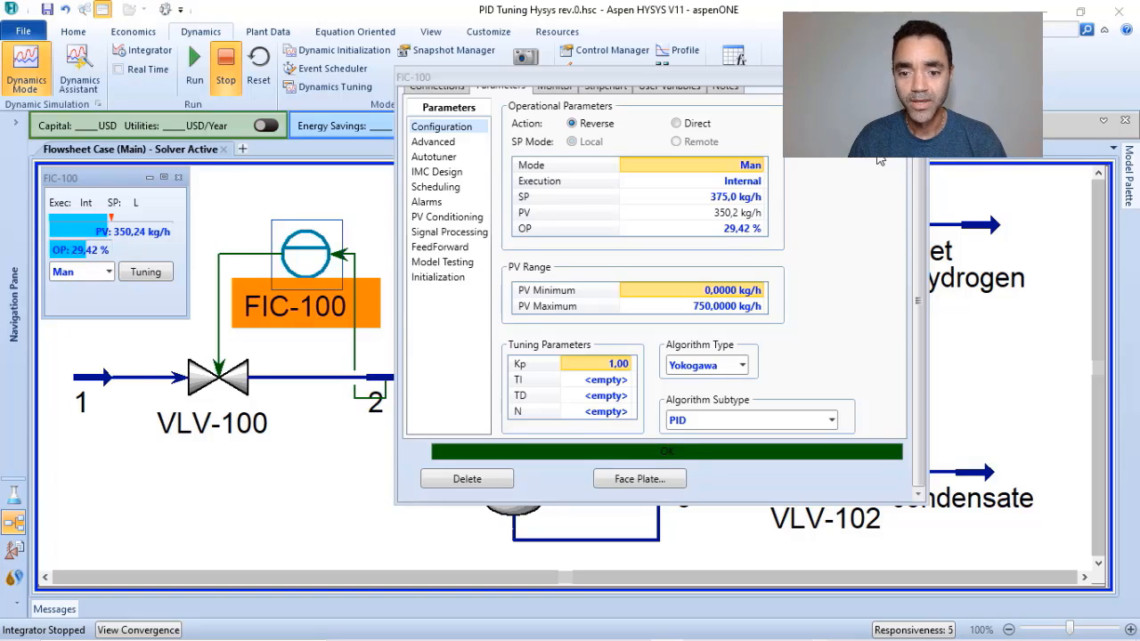
{"action": "left_click_drag", "start_coordinate": [922, 179], "coordinate": [921, 147]}
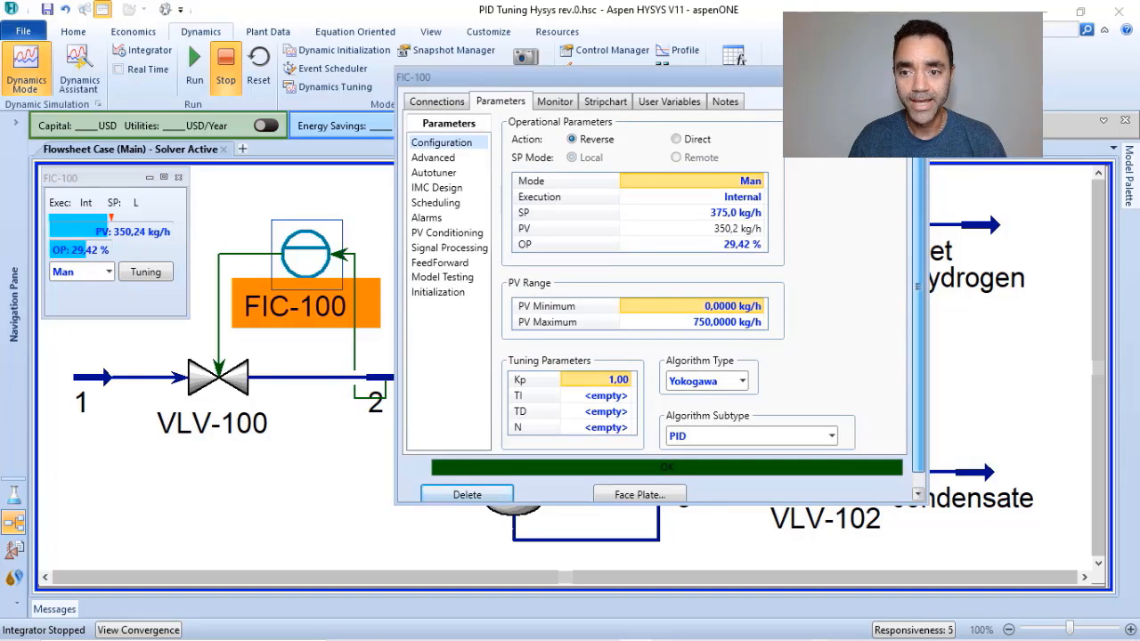
{"action": "left_click", "coordinate": [605, 103]}
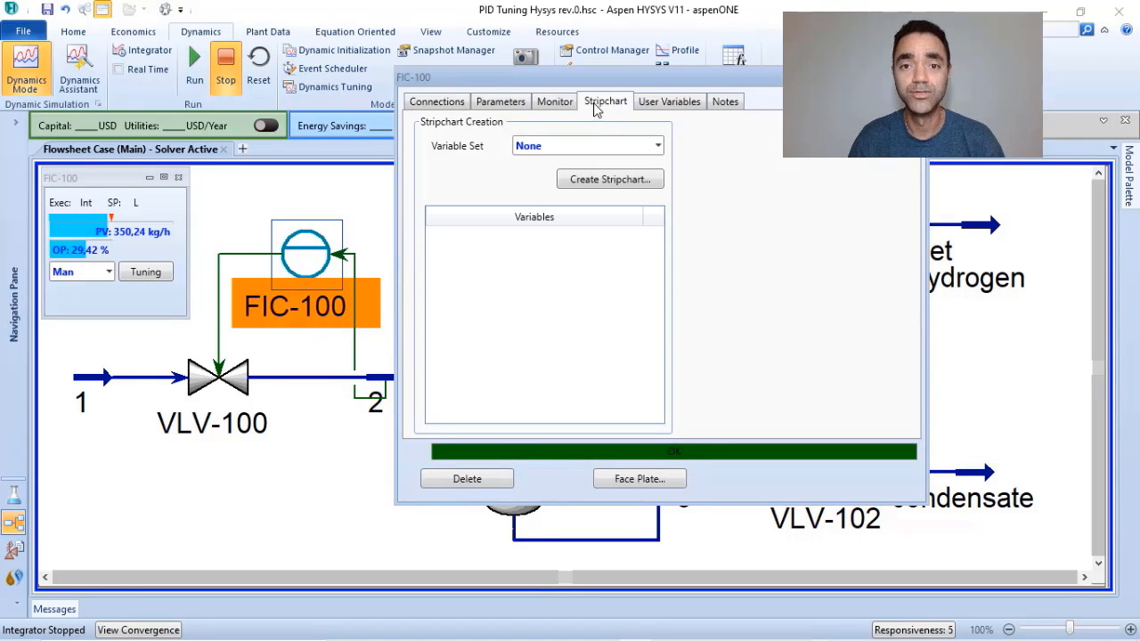
{"action": "left_click", "coordinate": [658, 147]}
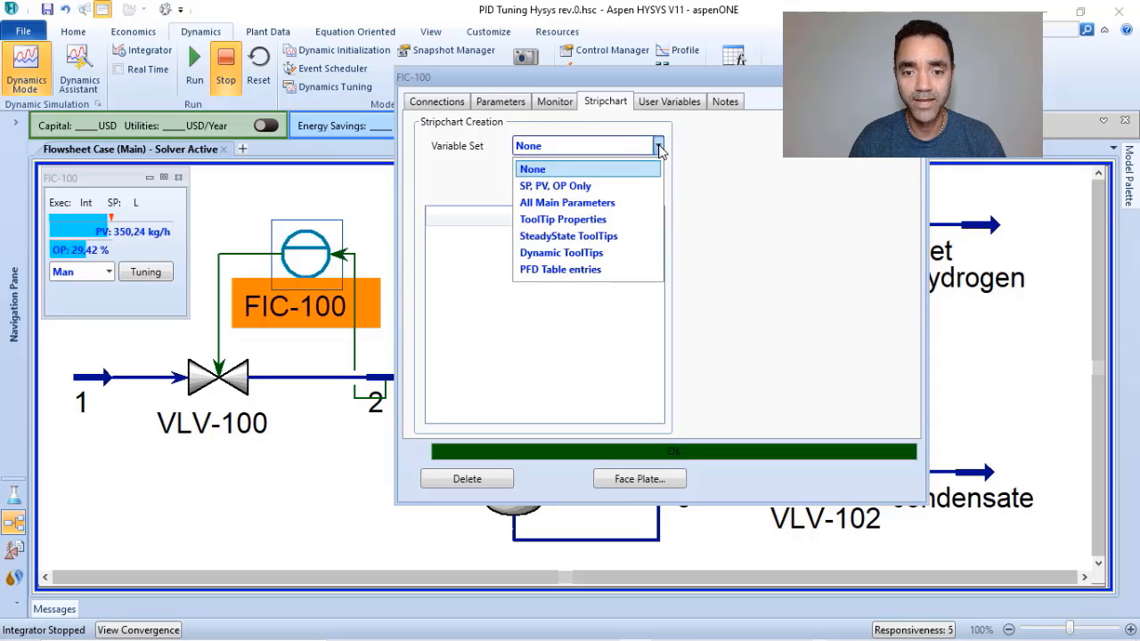
{"action": "left_click", "coordinate": [582, 188]}
{"action": "left_click", "coordinate": [585, 192]}
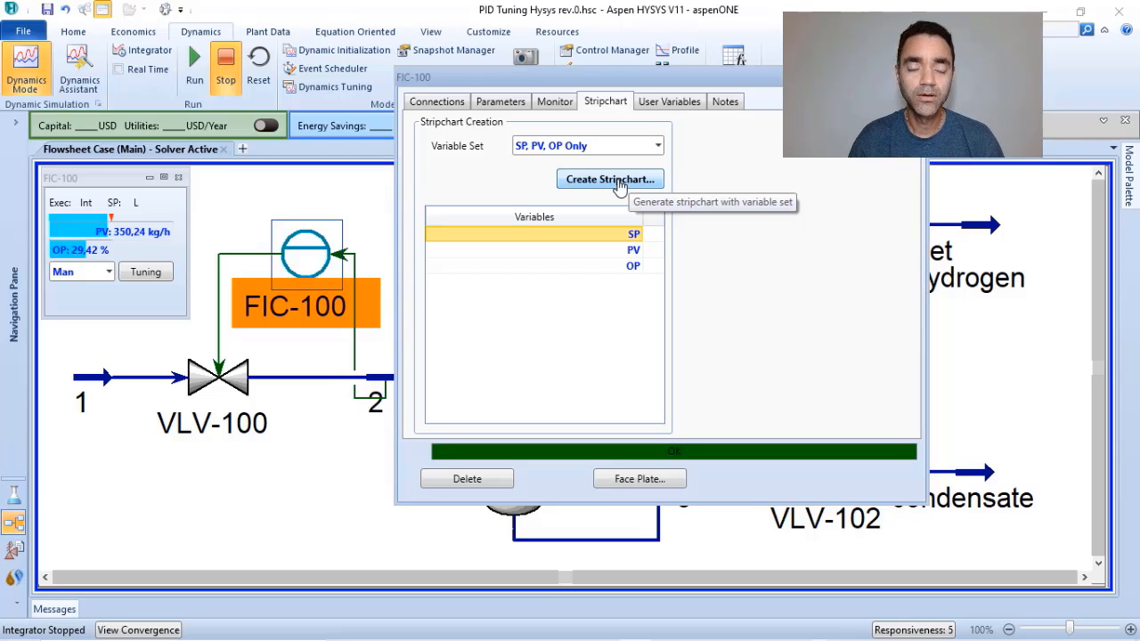
{"action": "left_click", "coordinate": [621, 186]}
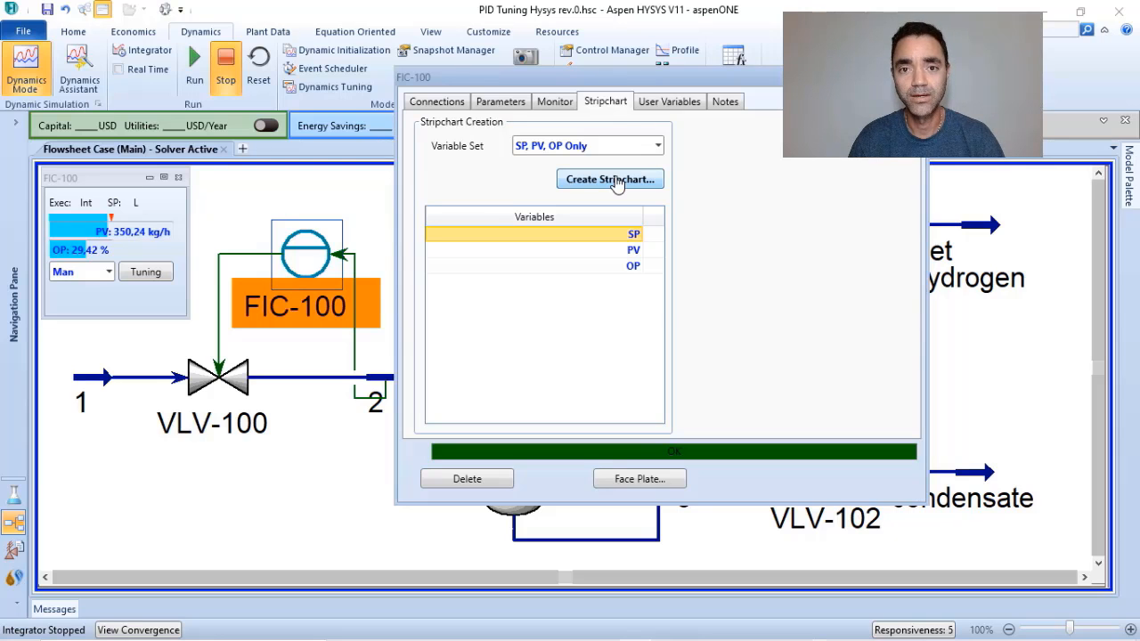
{"action": "left_click", "coordinate": [612, 180]}
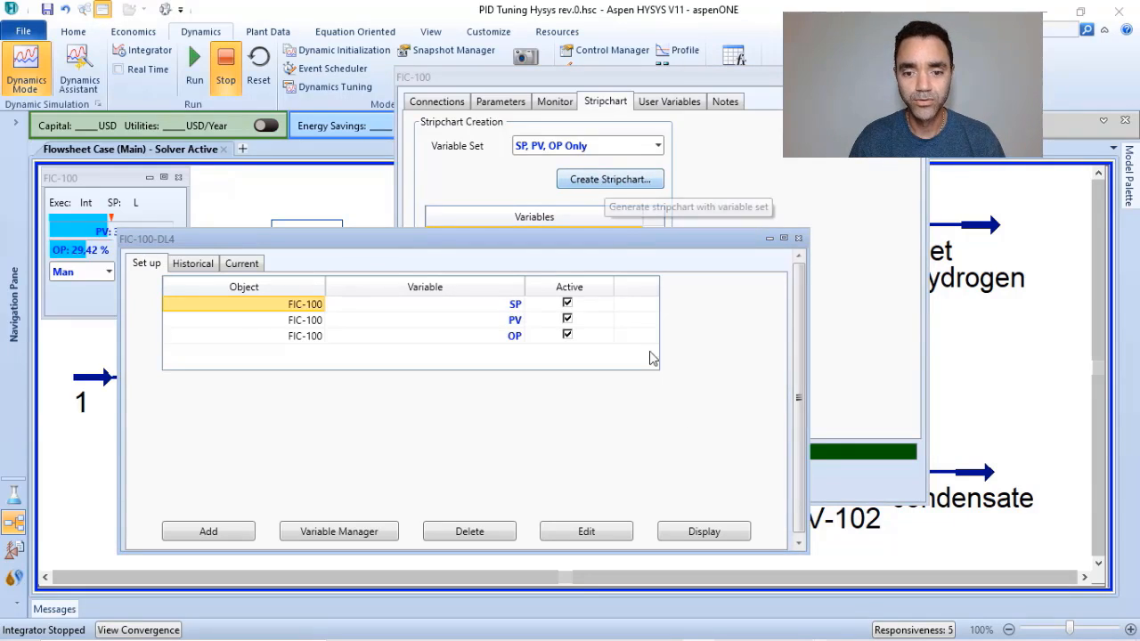
Display the FIC-100 stripchart, make it dockable and dock it beside the flowsheet, closing its setup window.
{"action": "left_click", "coordinate": [703, 532]}
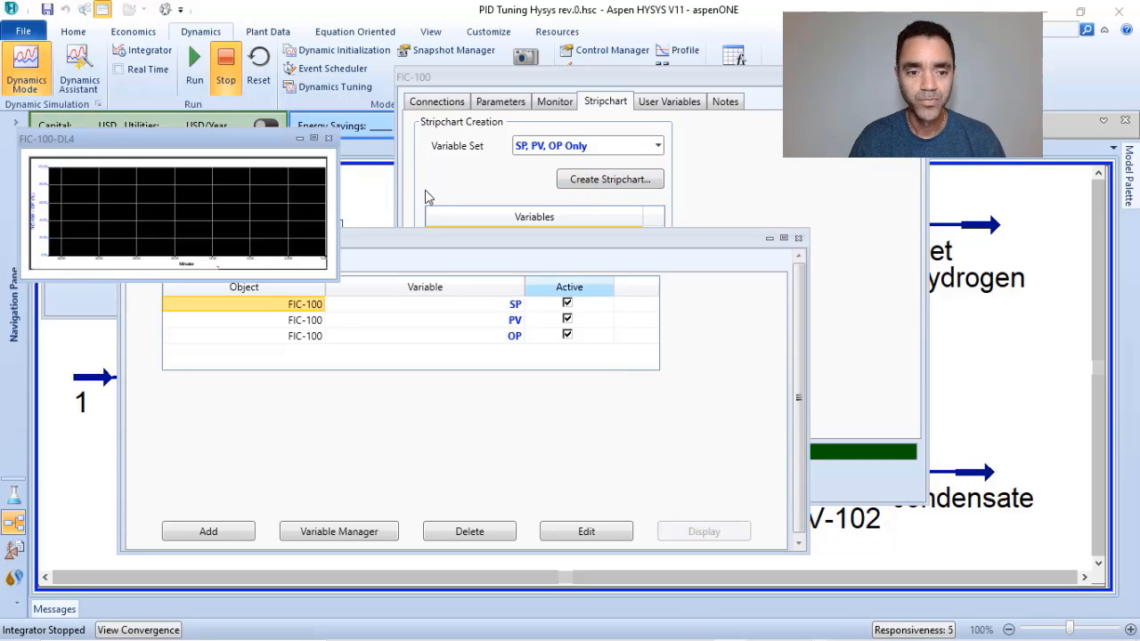
{"action": "left_click_drag", "start_coordinate": [201, 142], "coordinate": [520, 188]}
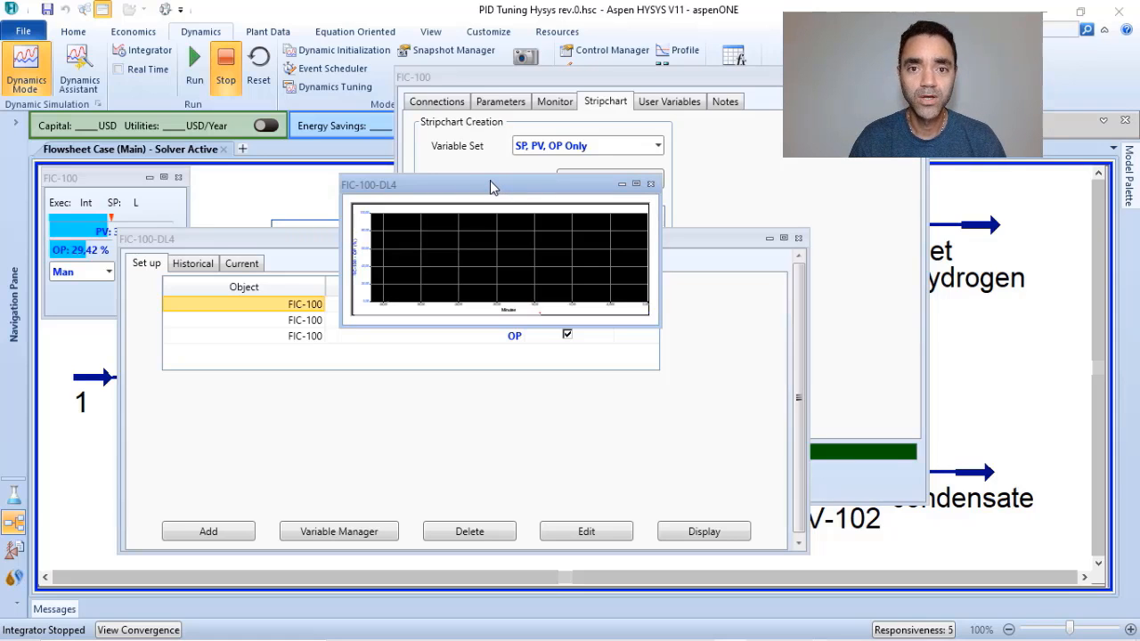
{"action": "right_click", "coordinate": [490, 182]}
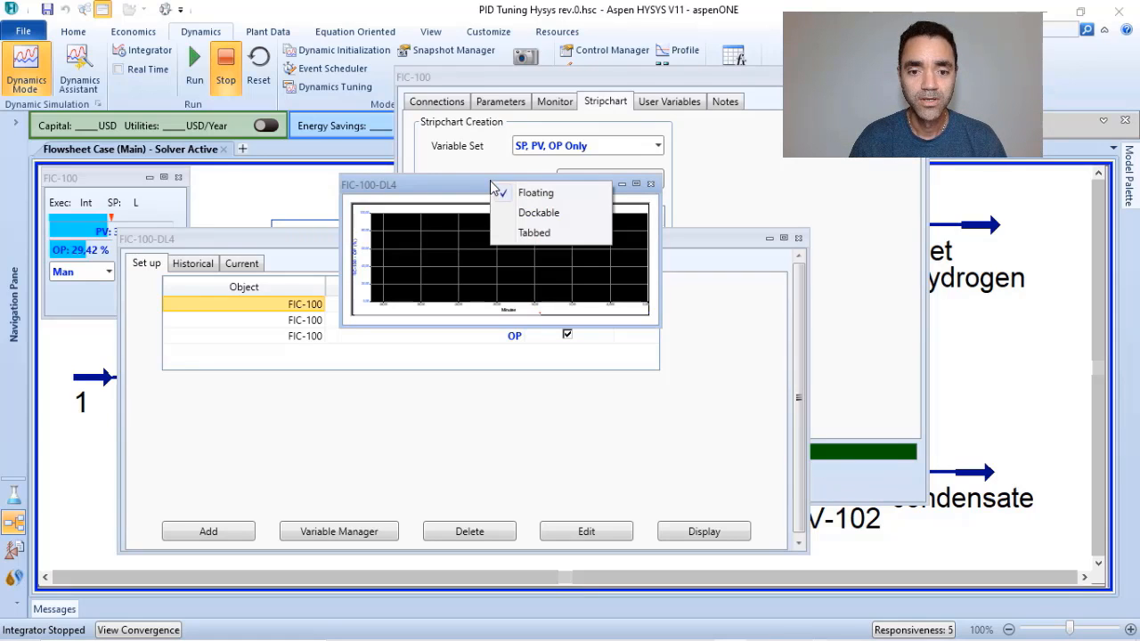
{"action": "left_click", "coordinate": [538, 214]}
{"action": "left_click_drag", "start_coordinate": [501, 208], "coordinate": [606, 365]}
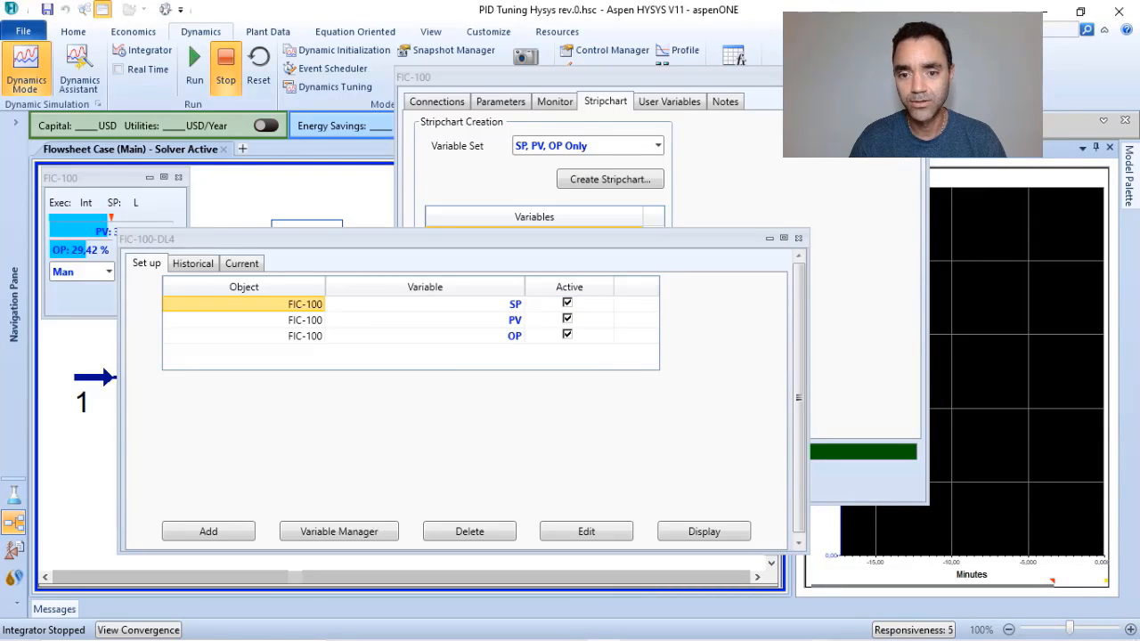
{"action": "left_click", "coordinate": [799, 239]}
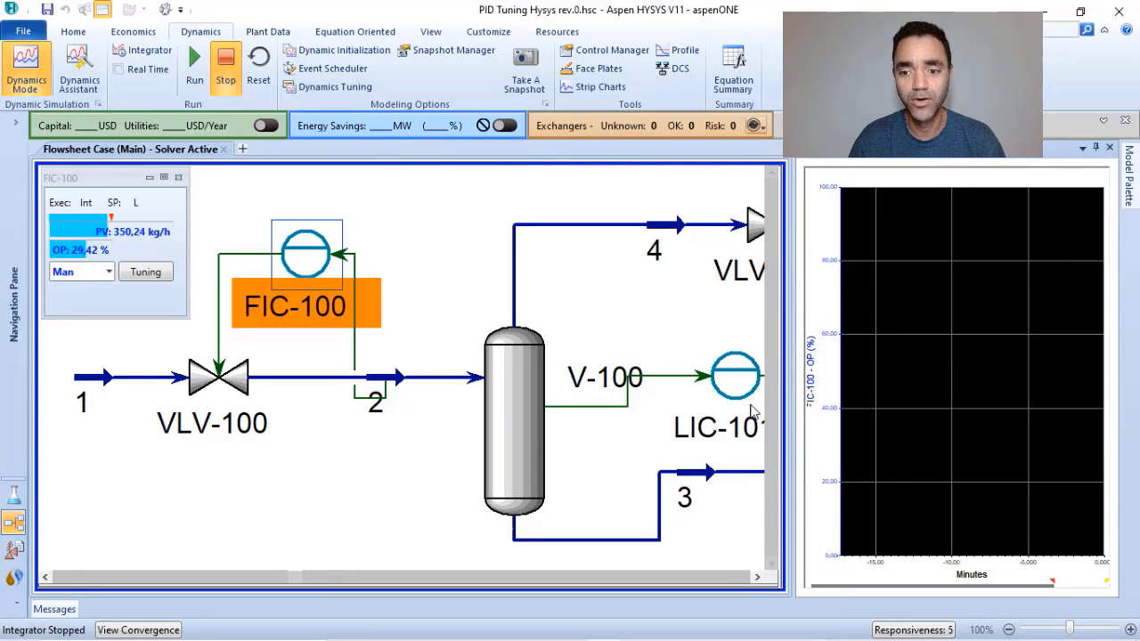
Open the LIC-101 controller's properties and set its algorithm type to Yokogawa.
{"action": "double_click", "coordinate": [734, 377]}
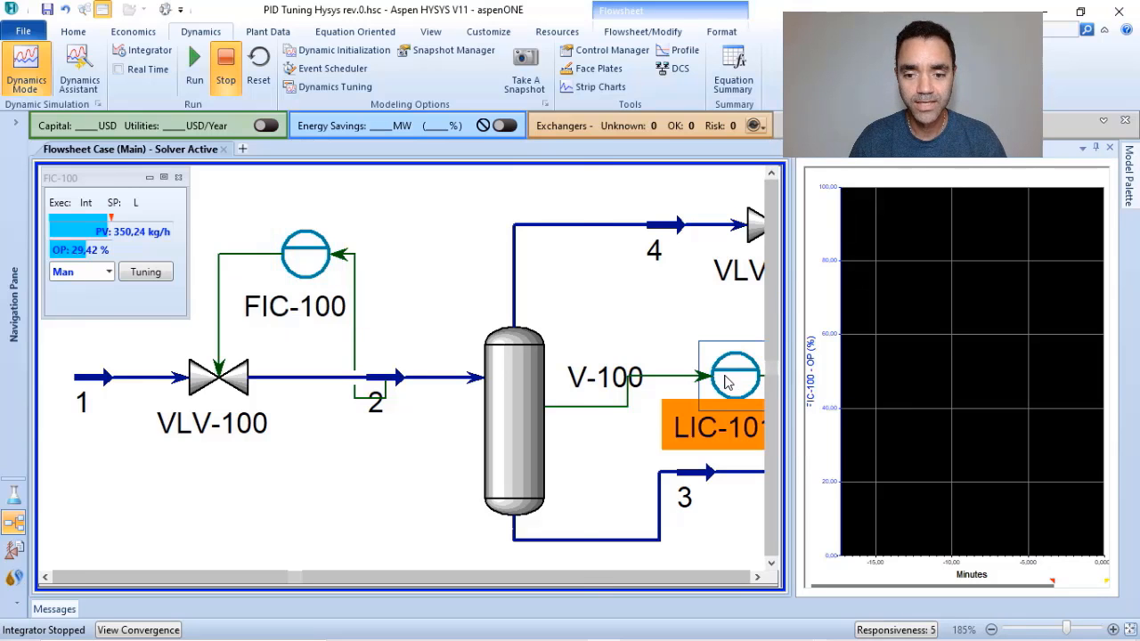
{"action": "left_click_drag", "start_coordinate": [378, 178], "coordinate": [450, 92]}
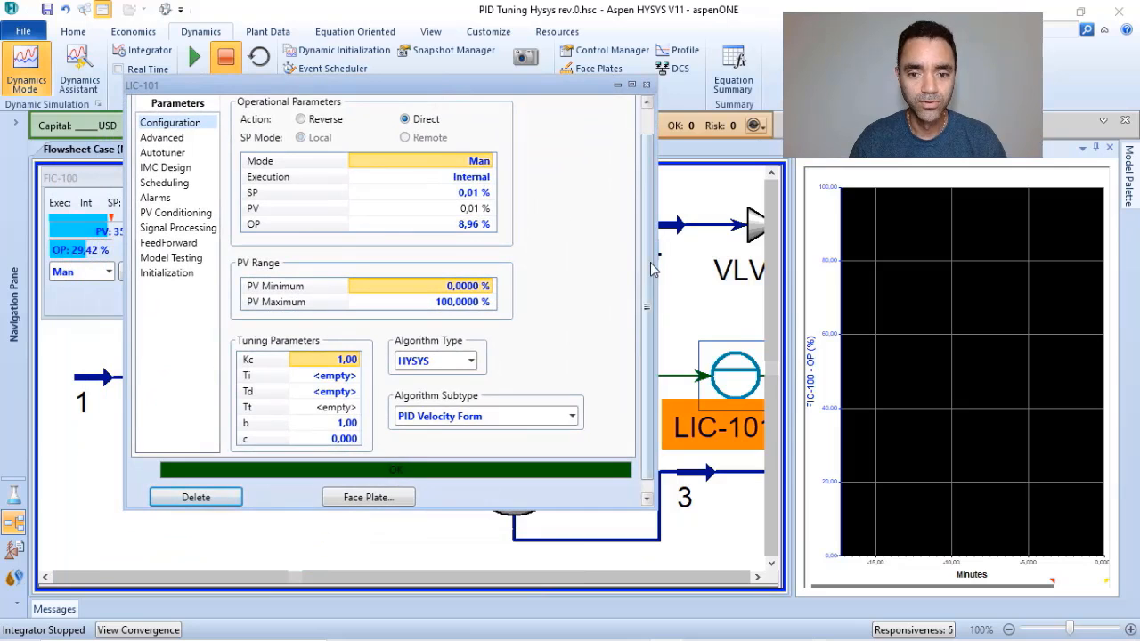
{"action": "scroll", "coordinate": [647, 206], "scroll_direction": "up", "scroll_amount": 1}
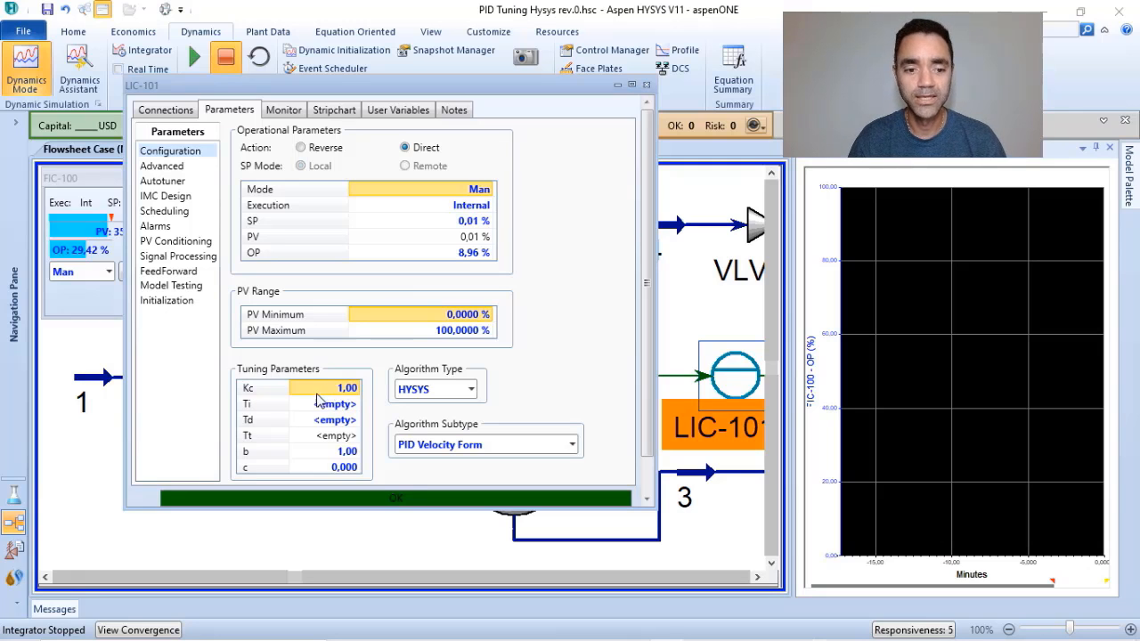
{"action": "left_click", "coordinate": [470, 389]}
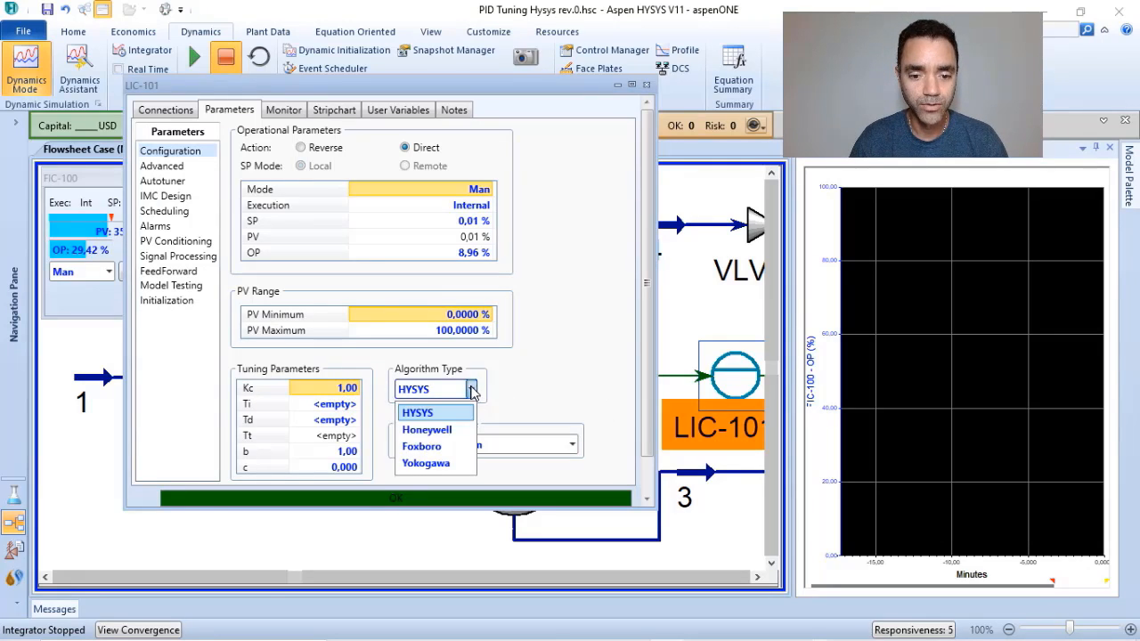
{"action": "left_click", "coordinate": [439, 464]}
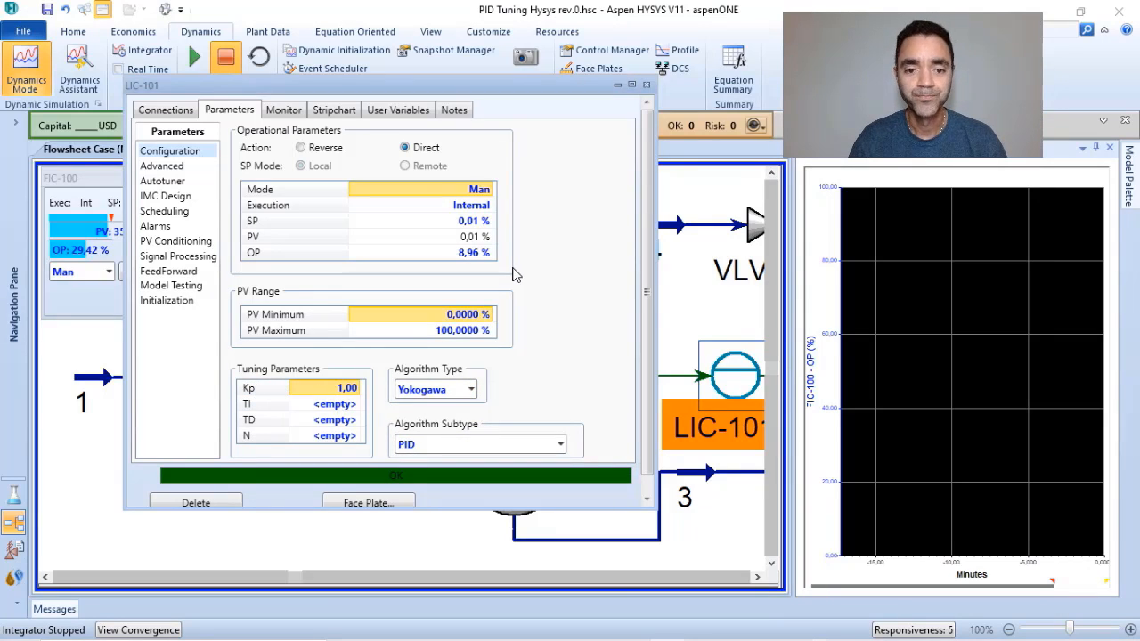
Try the Foxboro, Honeywell and HYSYS algorithm types on LIC-101 to compare their tuning parameters, and return to Yokogawa.
{"action": "left_click", "coordinate": [472, 394]}
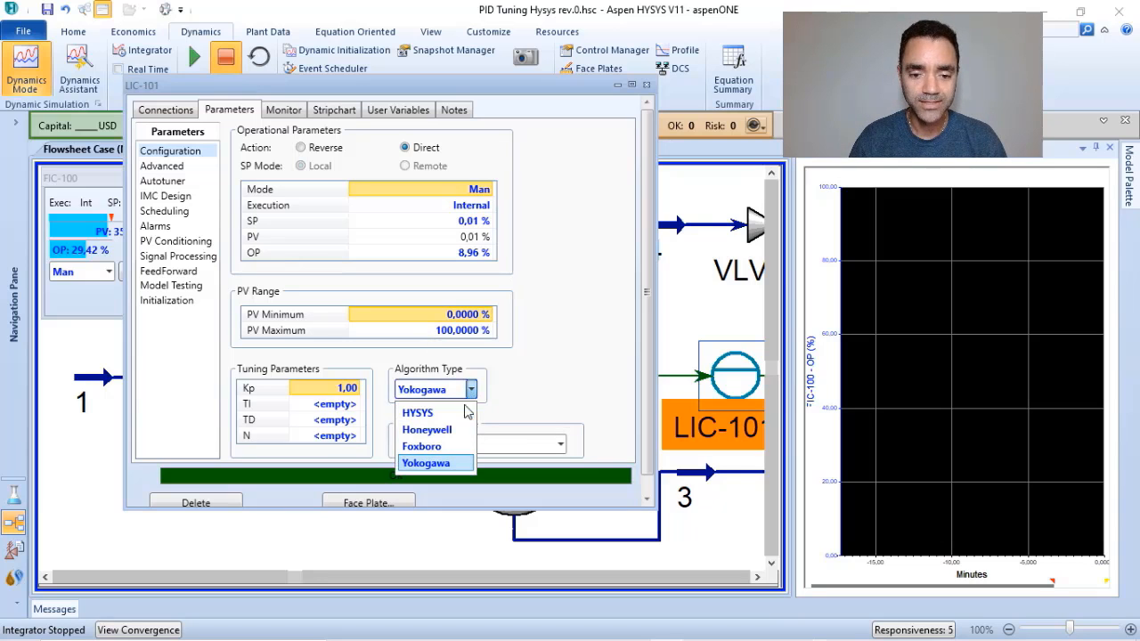
{"action": "left_click", "coordinate": [436, 448]}
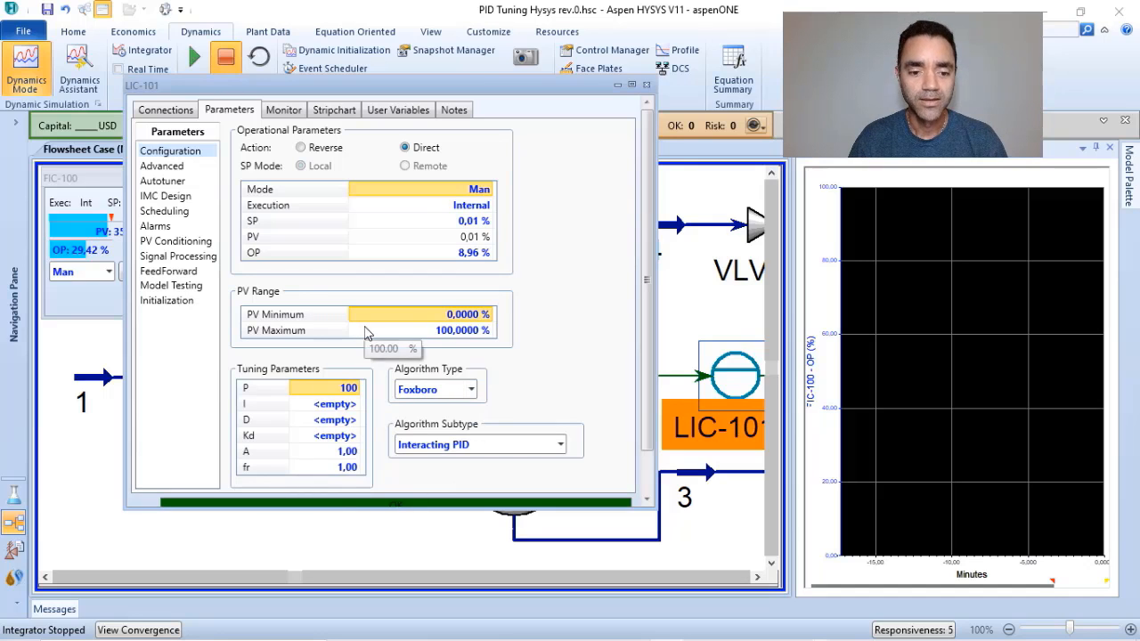
{"action": "left_click", "coordinate": [472, 389]}
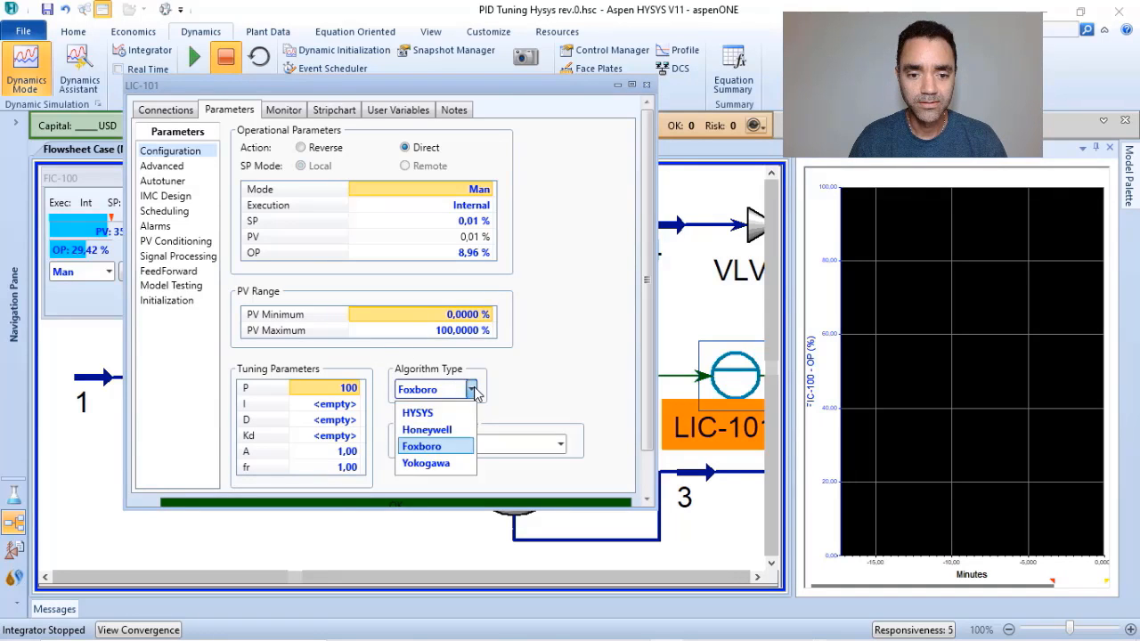
{"action": "left_click", "coordinate": [434, 429]}
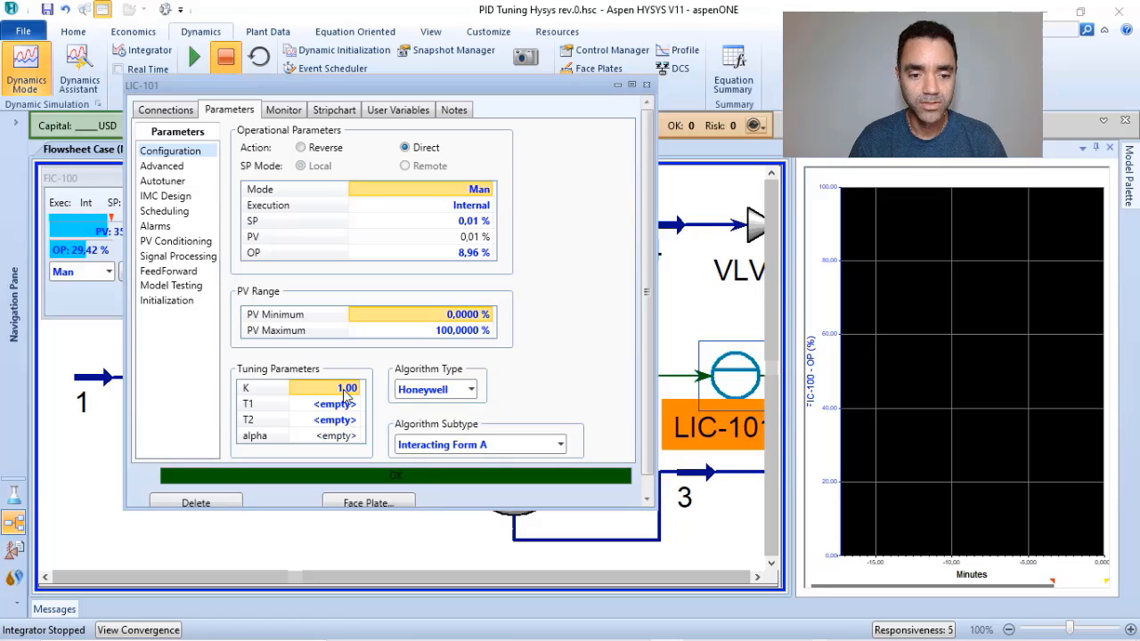
{"action": "left_click", "coordinate": [471, 389]}
{"action": "left_click", "coordinate": [434, 413]}
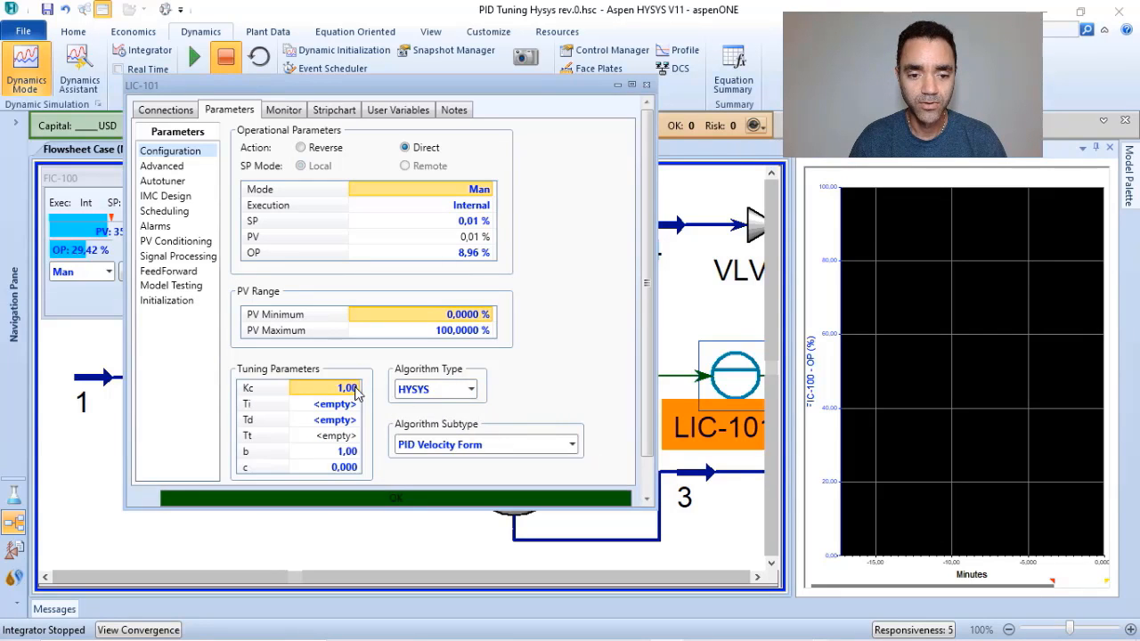
{"action": "left_click", "coordinate": [471, 389]}
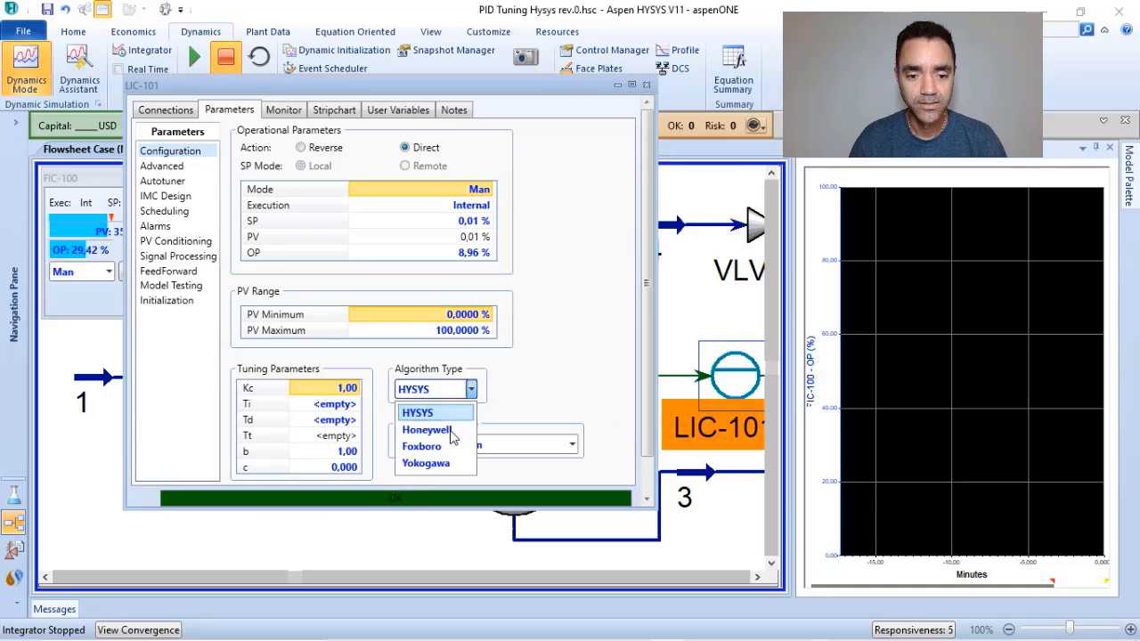
{"action": "left_click", "coordinate": [432, 466]}
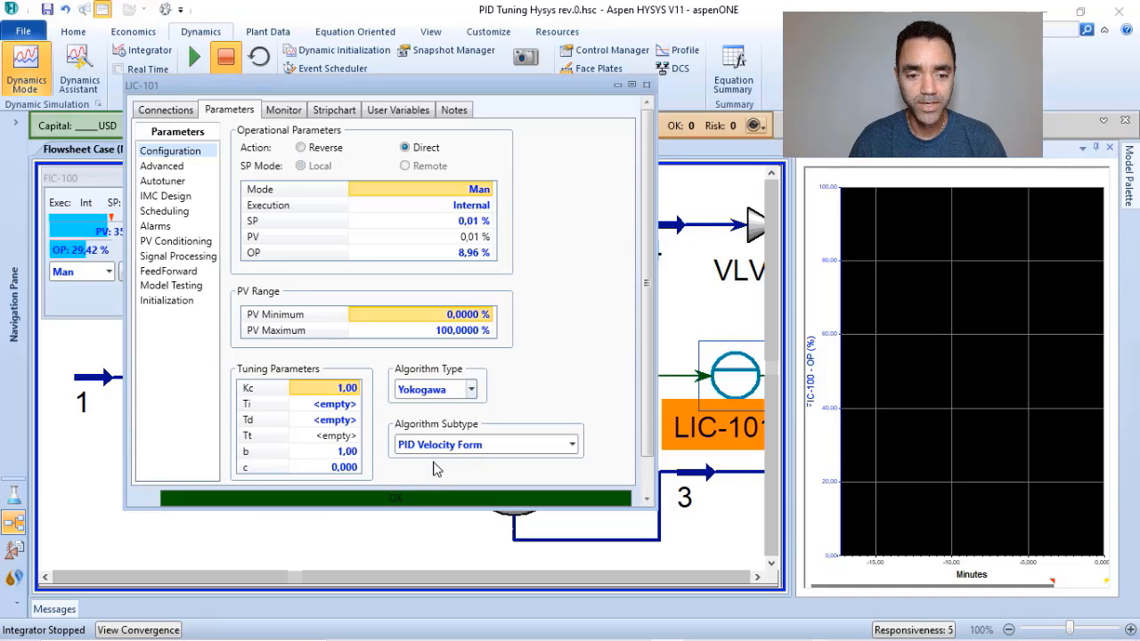
{"action": "left_click", "coordinate": [471, 389]}
{"action": "left_click", "coordinate": [565, 338]}
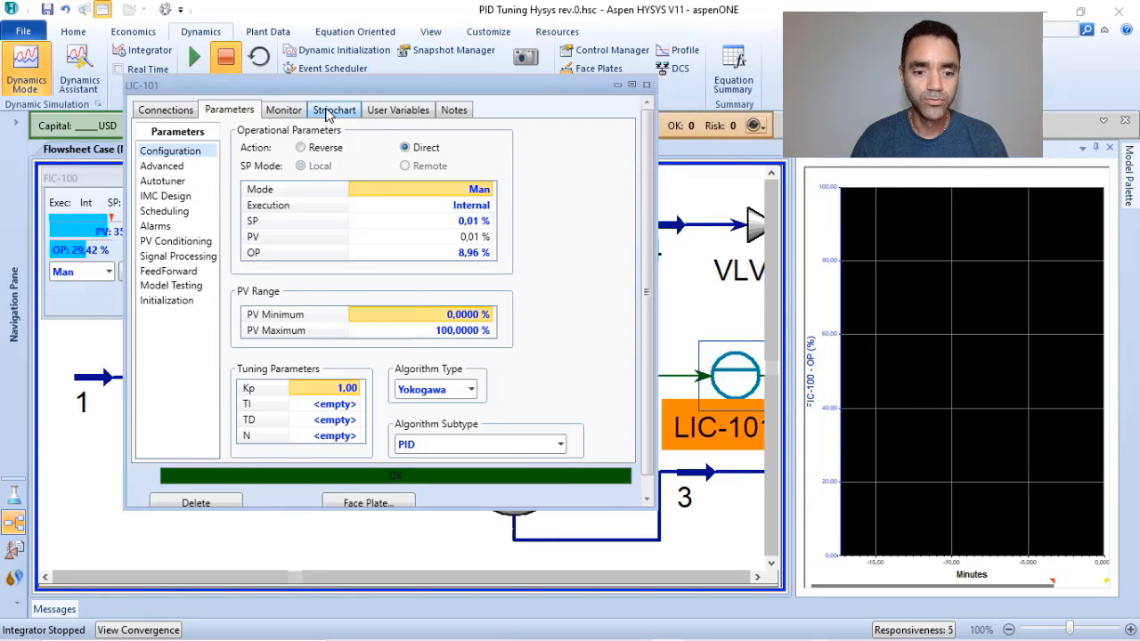
Open the LIC-101 face plate and place it below the FIC-100 face plate.
{"action": "left_click", "coordinate": [372, 503]}
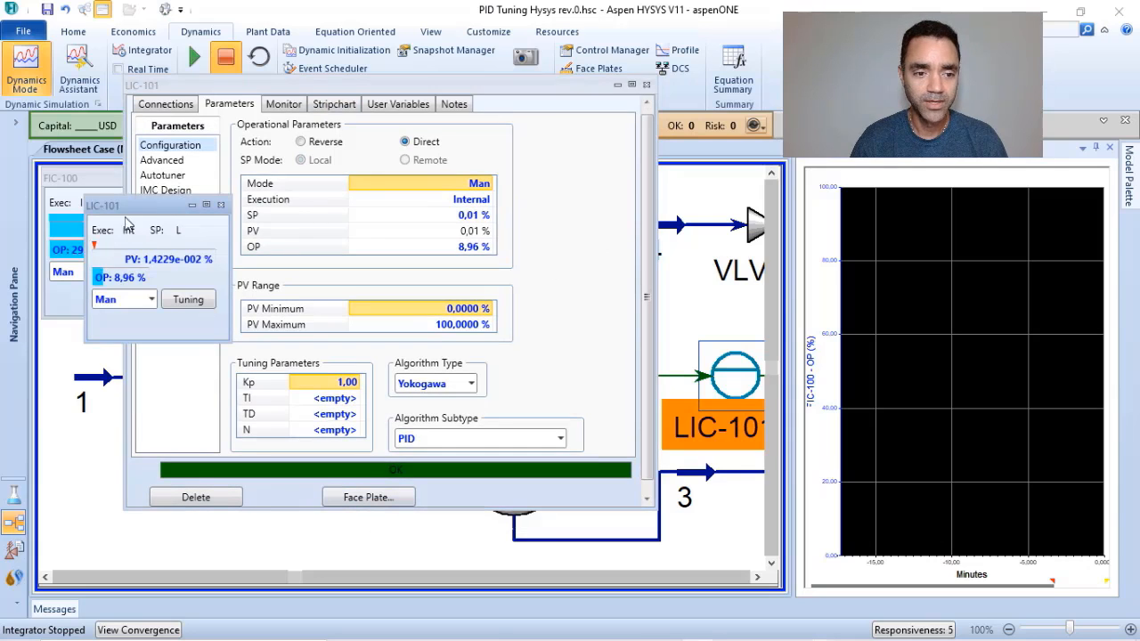
{"action": "left_click_drag", "start_coordinate": [138, 213], "coordinate": [105, 395]}
{"action": "left_click_drag", "start_coordinate": [85, 422], "coordinate": [93, 435]}
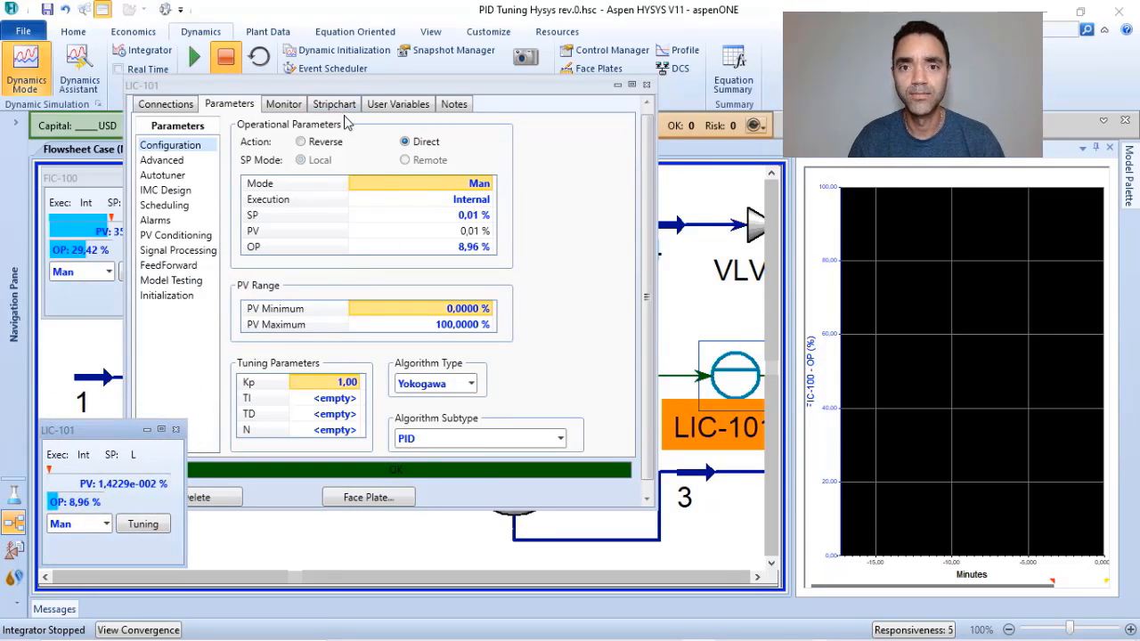
Create a stripchart for controller LIC-101 using the "SP, PV, OP Only" variable set.
{"action": "left_click", "coordinate": [335, 108]}
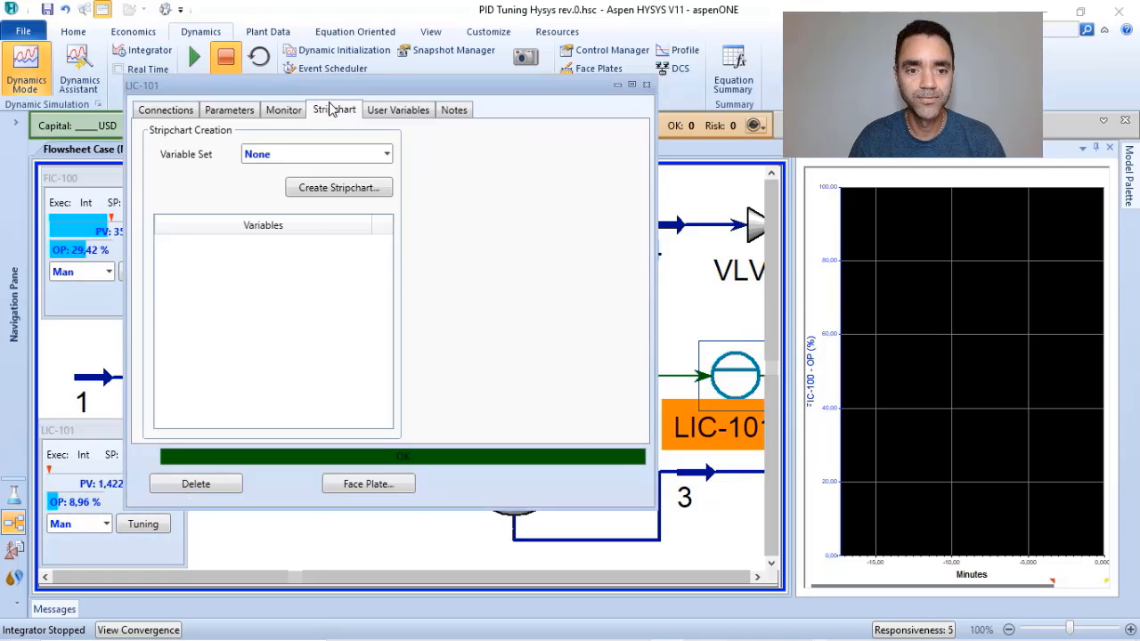
{"action": "left_click", "coordinate": [387, 154]}
{"action": "left_click", "coordinate": [314, 194]}
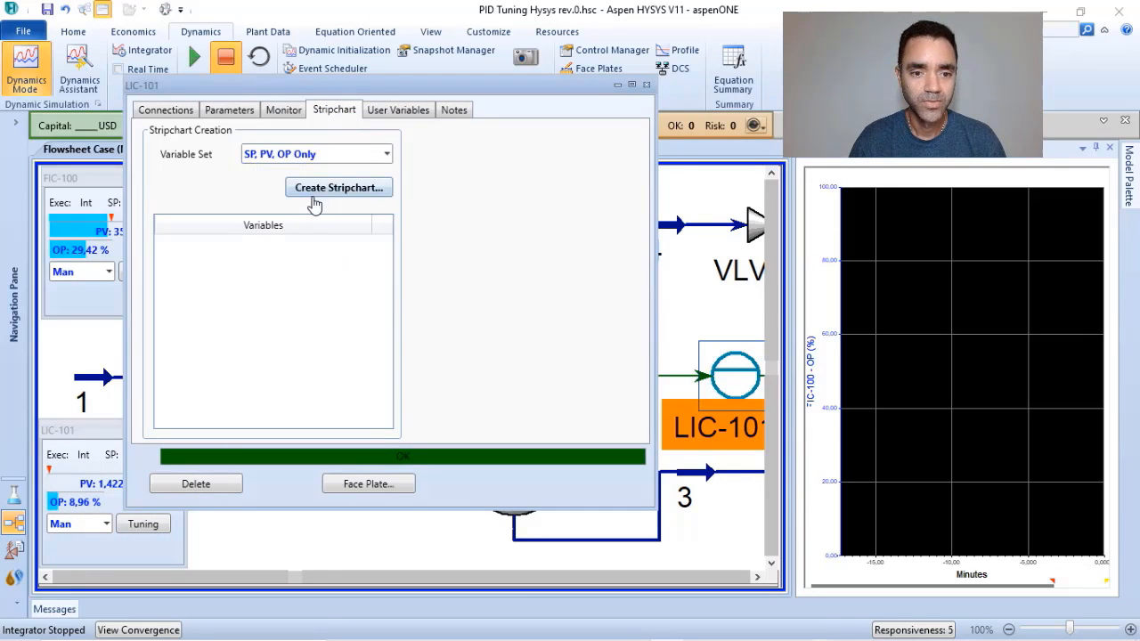
{"action": "left_click", "coordinate": [316, 191]}
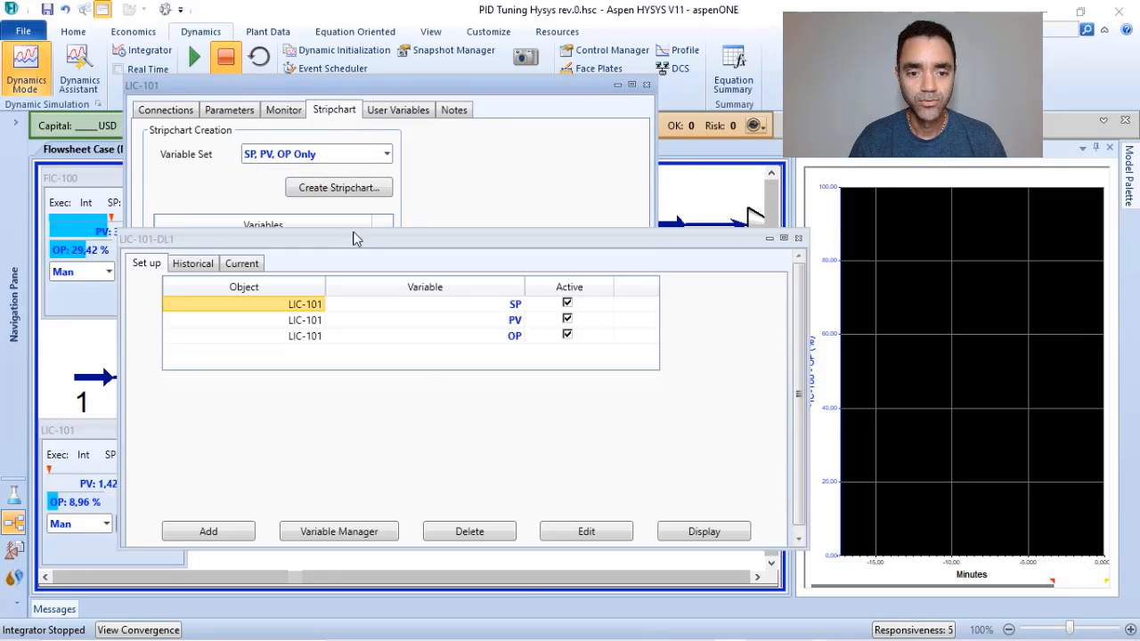
Display the LIC-101 stripchart, dock it below the FIC-100 chart, and close the stripchart setup and controller windows.
{"action": "left_click", "coordinate": [702, 532]}
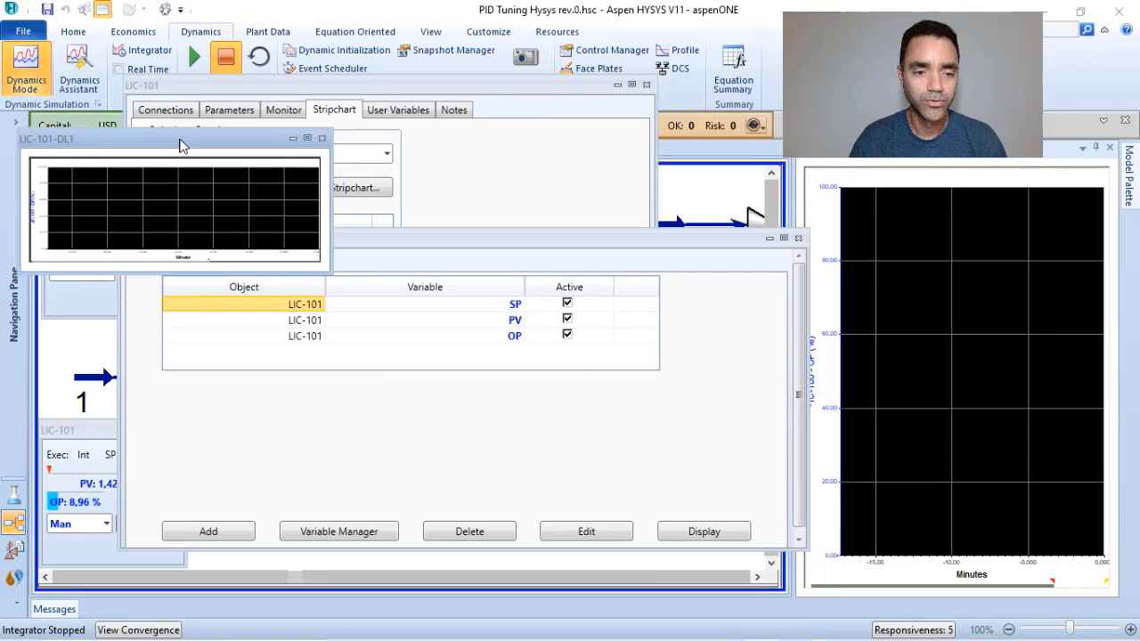
{"action": "right_click", "coordinate": [180, 140]}
{"action": "left_click", "coordinate": [219, 172]}
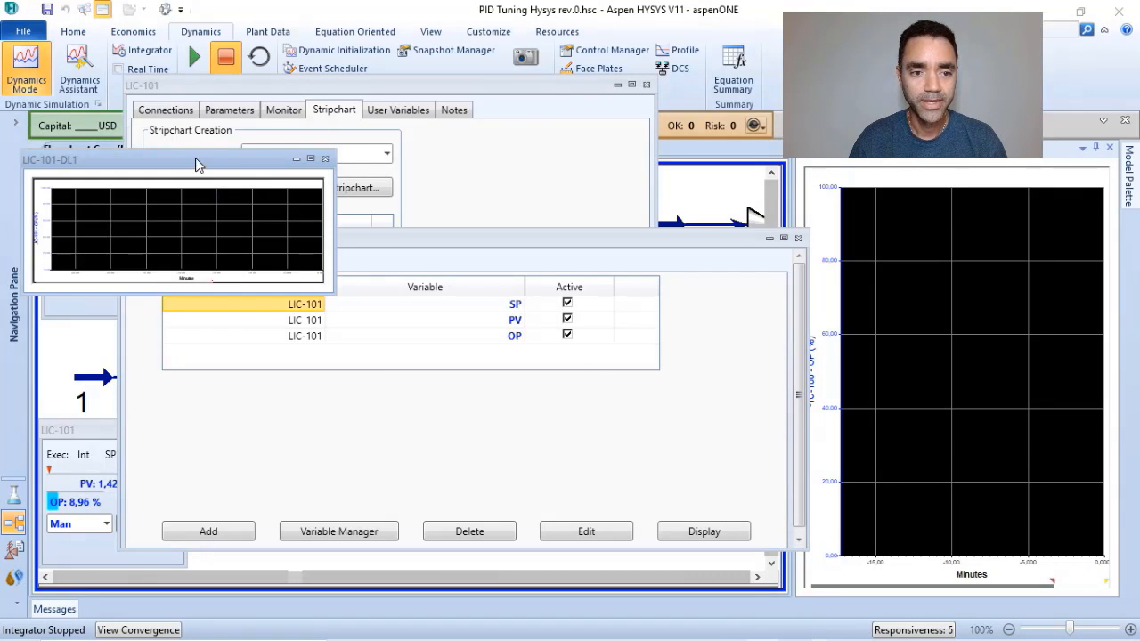
{"action": "left_click_drag", "start_coordinate": [198, 165], "coordinate": [957, 411]}
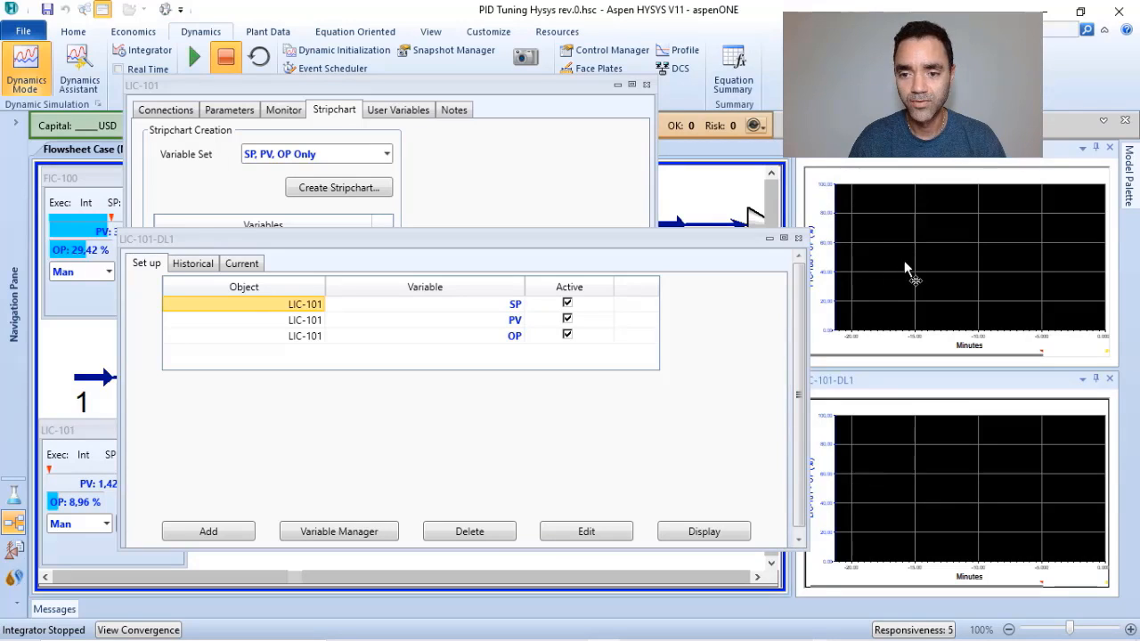
{"action": "left_click", "coordinate": [798, 238]}
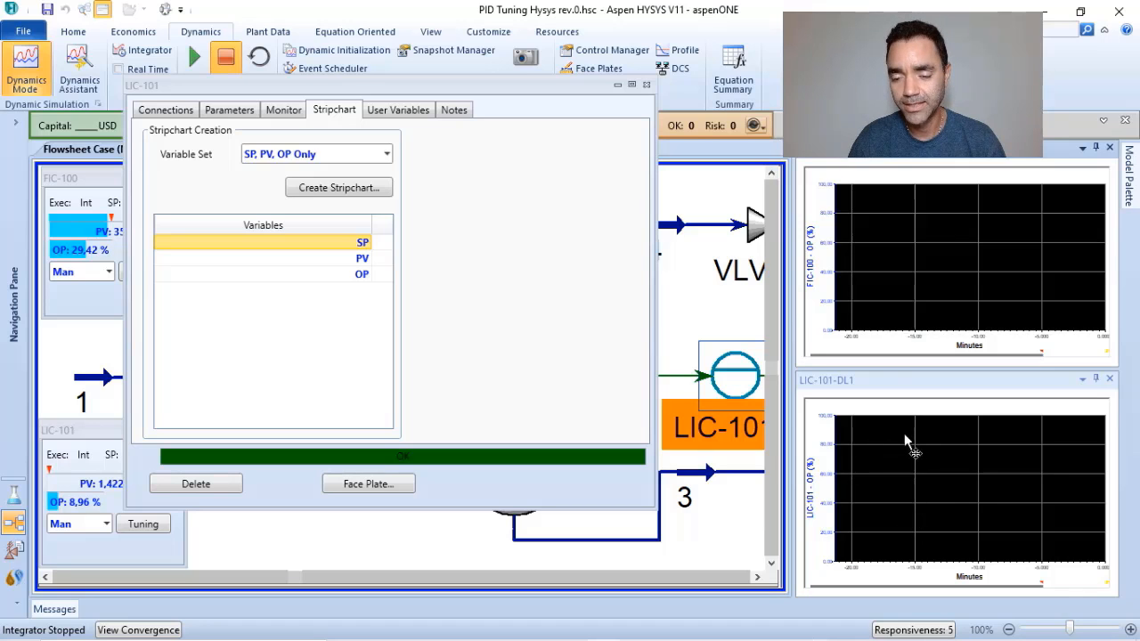
{"action": "left_click", "coordinate": [647, 85]}
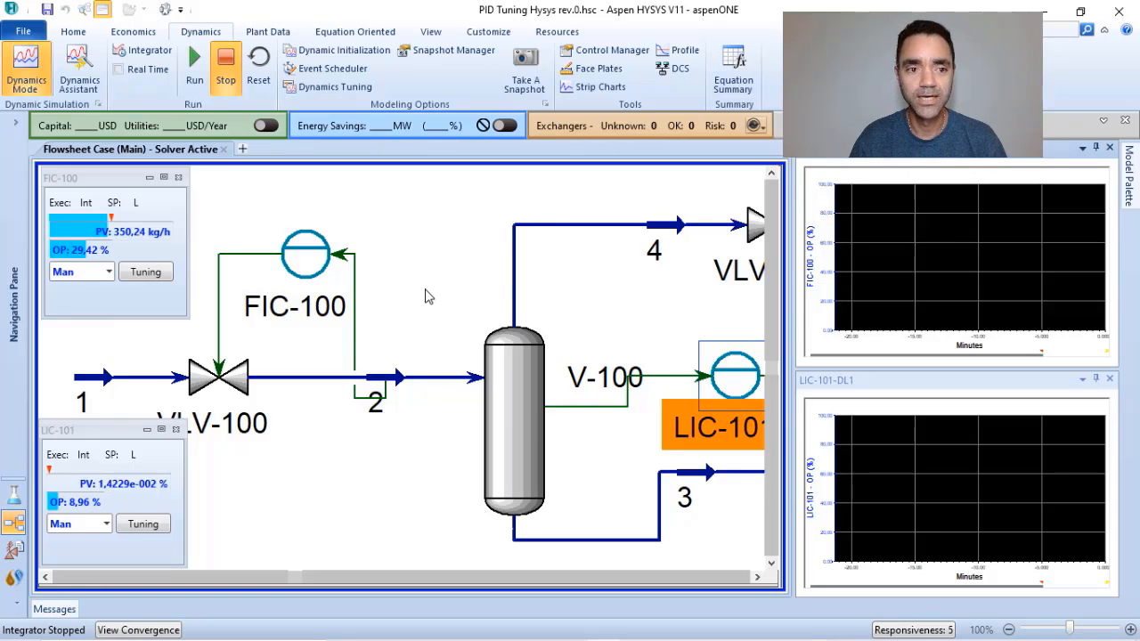
Open the integrator settings and set the acceleration to 1.
{"action": "left_click", "coordinate": [141, 54]}
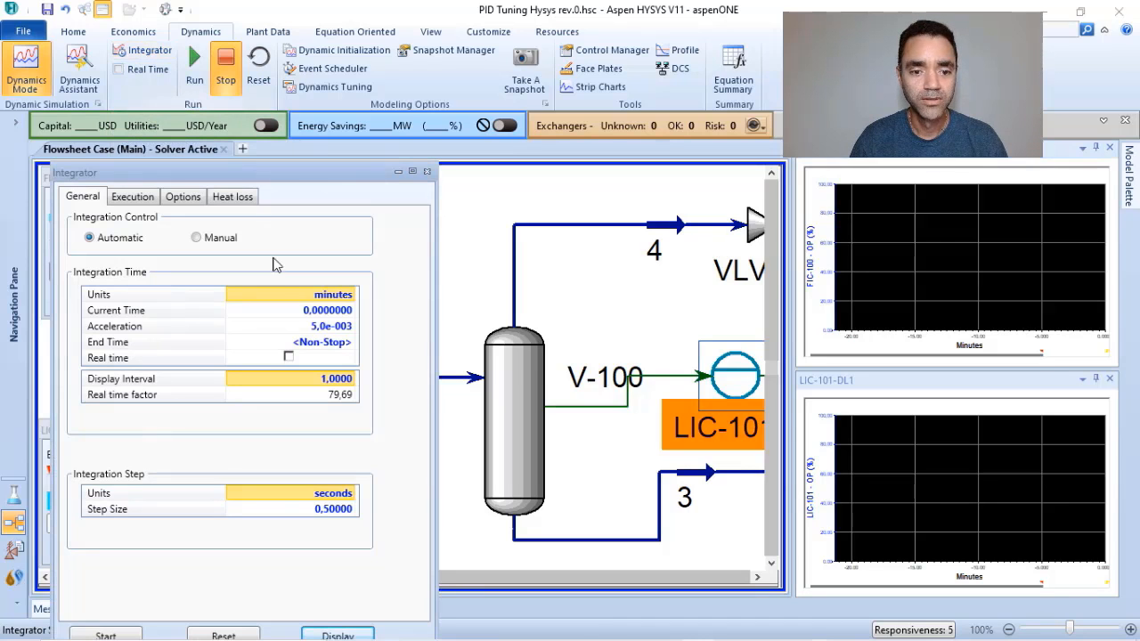
{"action": "left_click", "coordinate": [327, 330]}
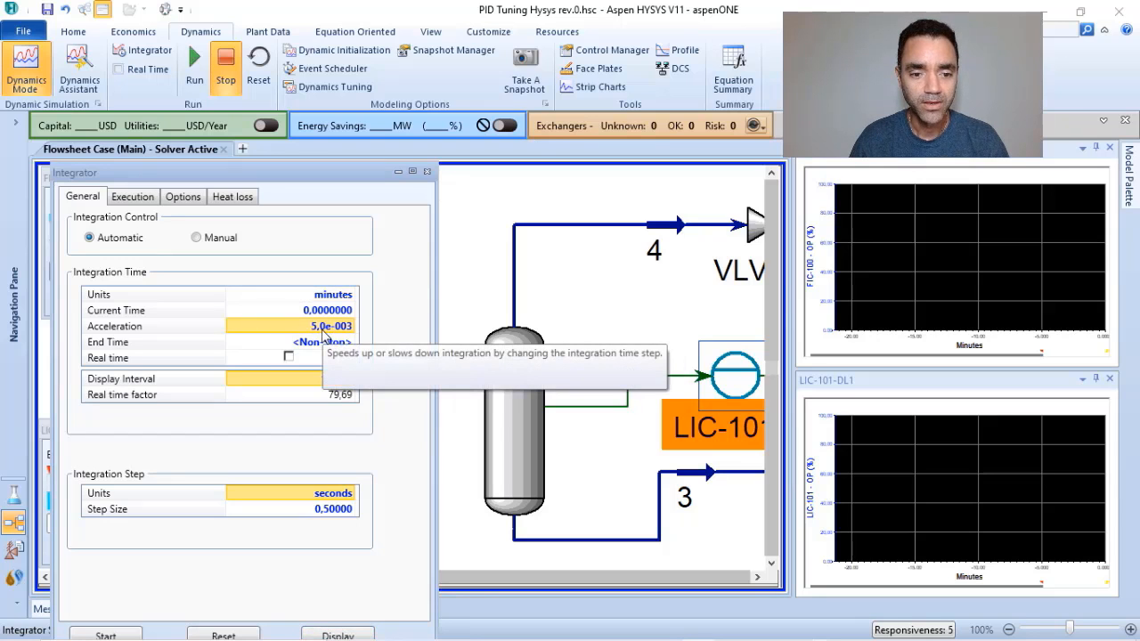
{"action": "type", "text": "1"}
{"action": "key", "text": "Return"}
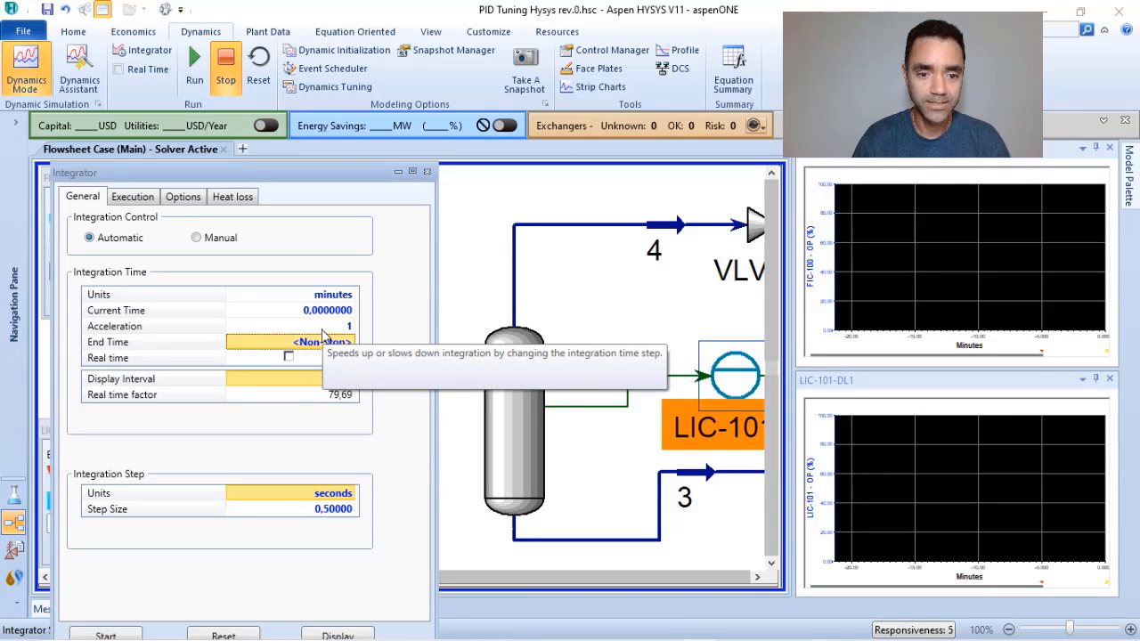
Set the integrator's acceleration to 0,05 and close the integrator settings.
{"action": "left_click", "coordinate": [339, 327]}
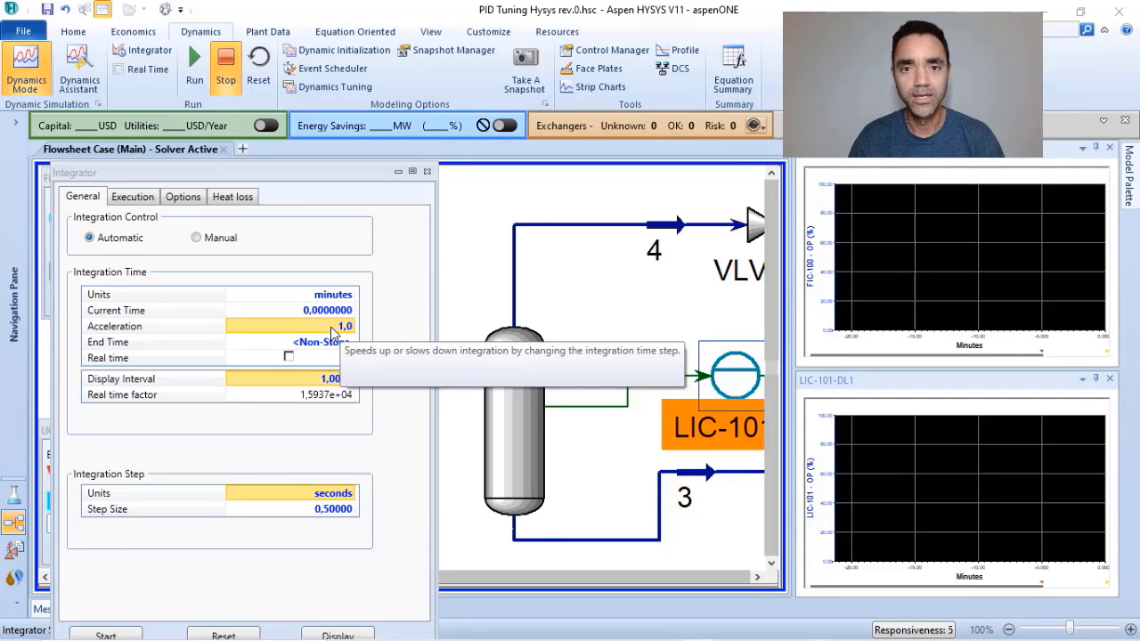
{"action": "left_click", "coordinate": [332, 327]}
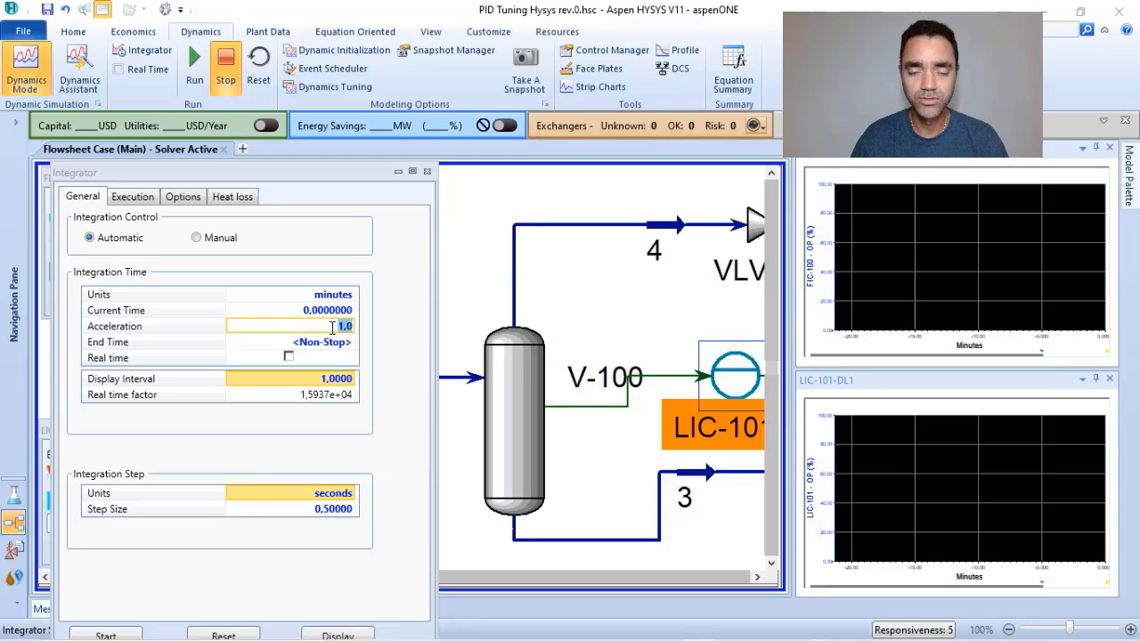
{"action": "type", "text": "0"}
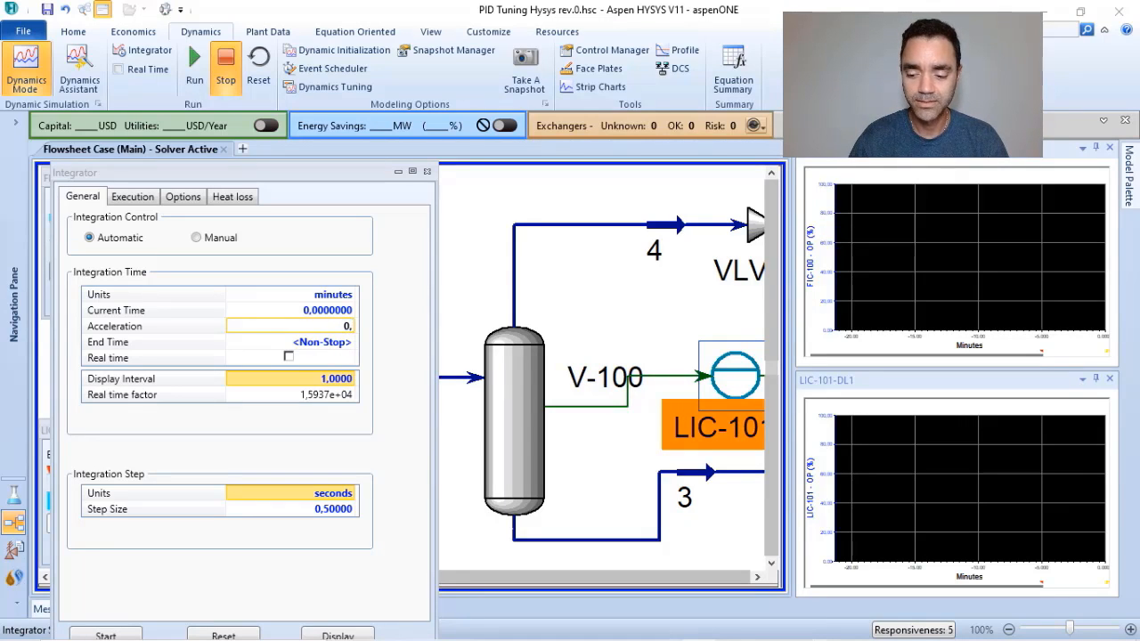
{"action": "key", "text": "Return"}
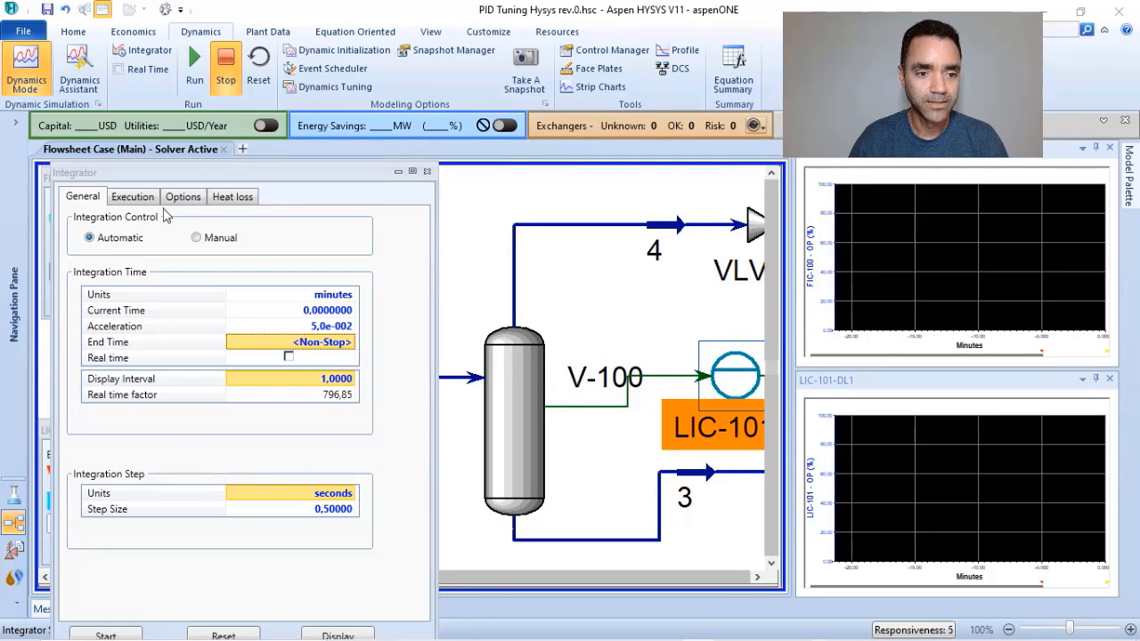
{"action": "left_click", "coordinate": [427, 172]}
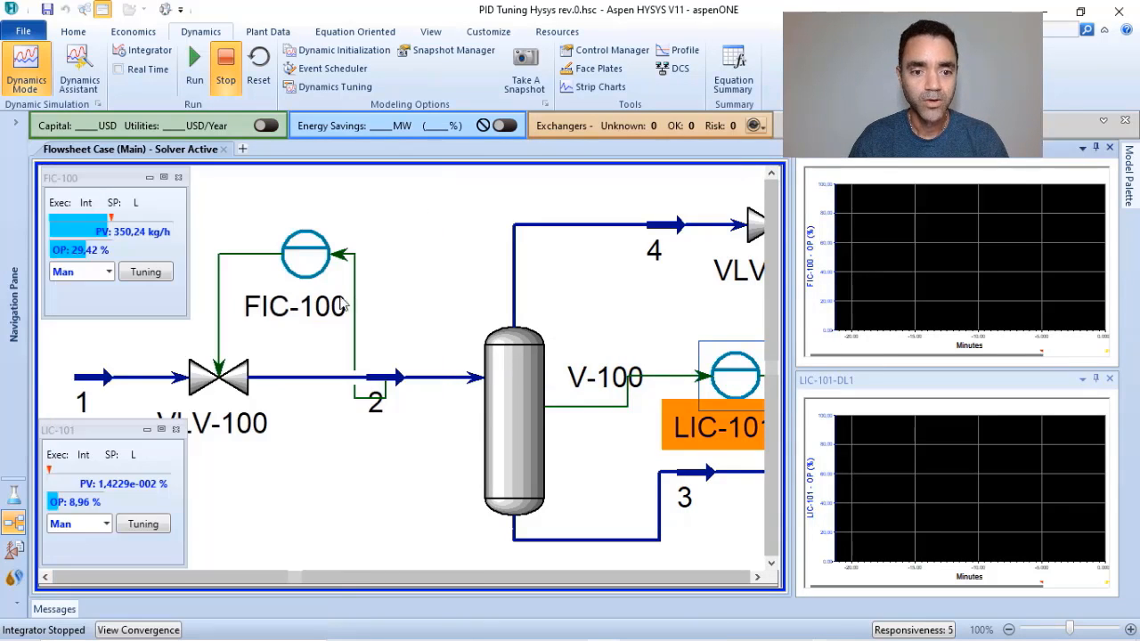
Review the mode, PV range and tuning parameters of controller FIC-100, and close its window.
{"action": "left_click", "coordinate": [405, 227]}
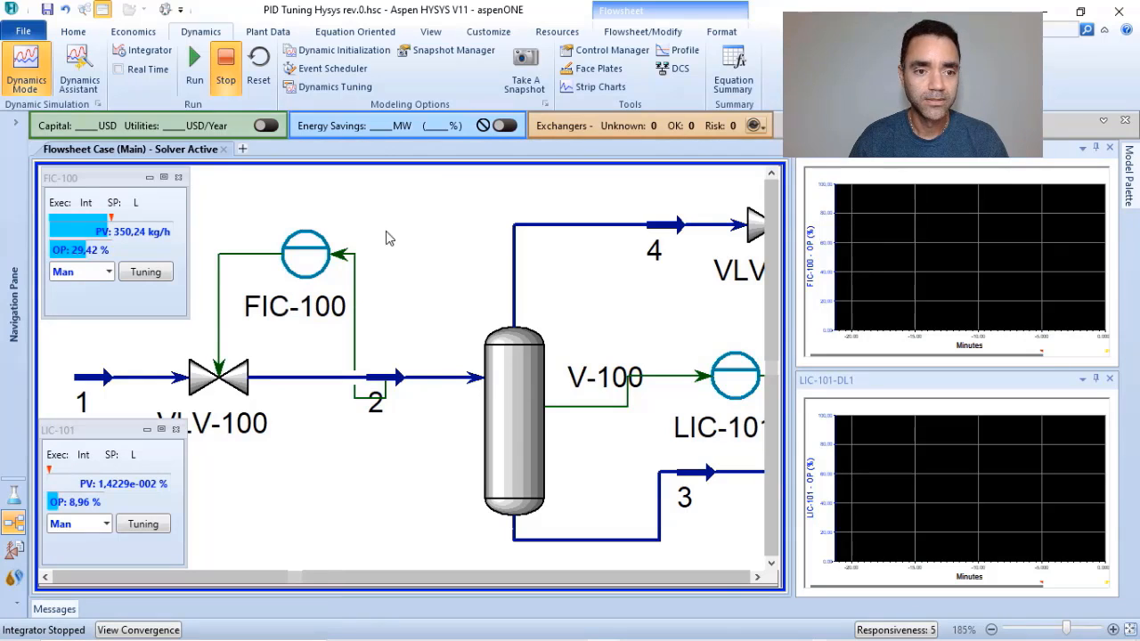
{"action": "left_click", "coordinate": [195, 59]}
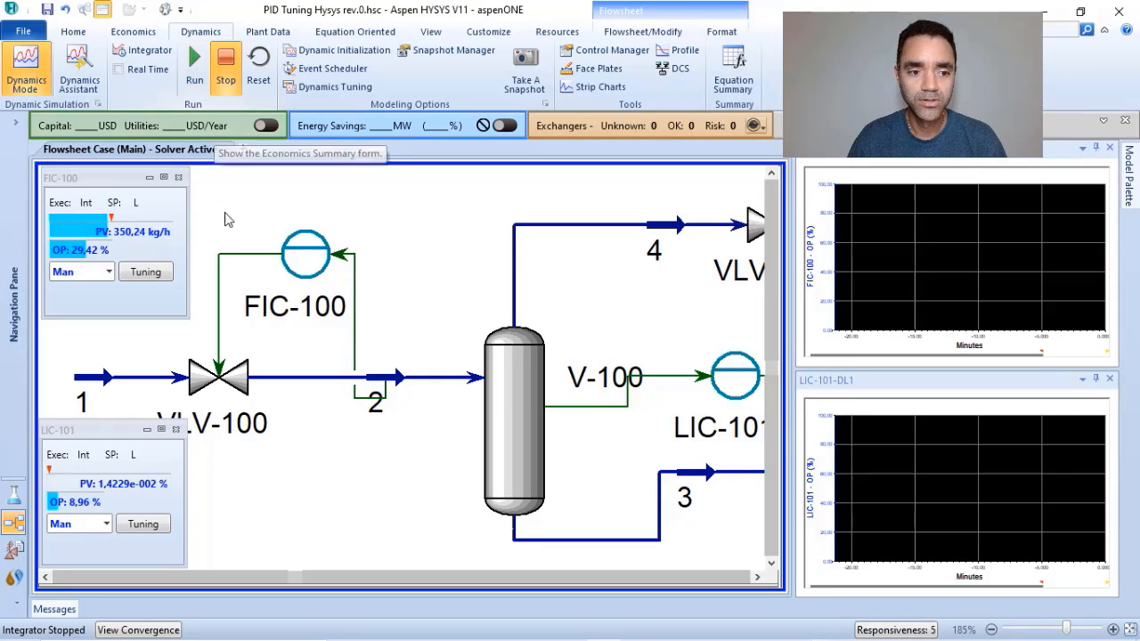
{"action": "double_click", "coordinate": [299, 252]}
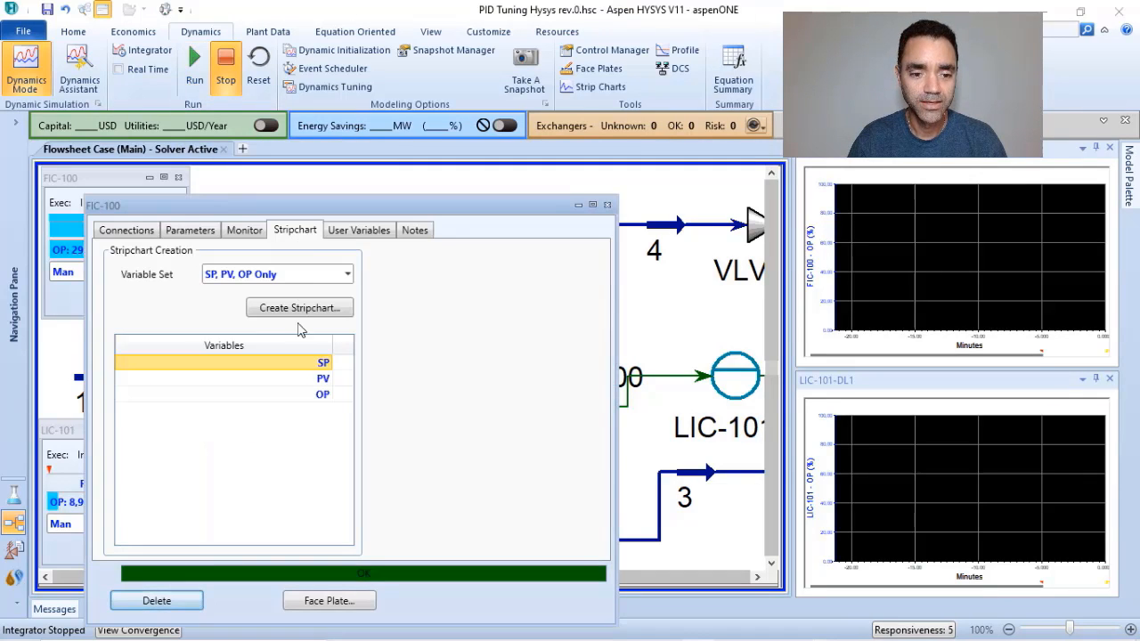
{"action": "left_click", "coordinate": [190, 230]}
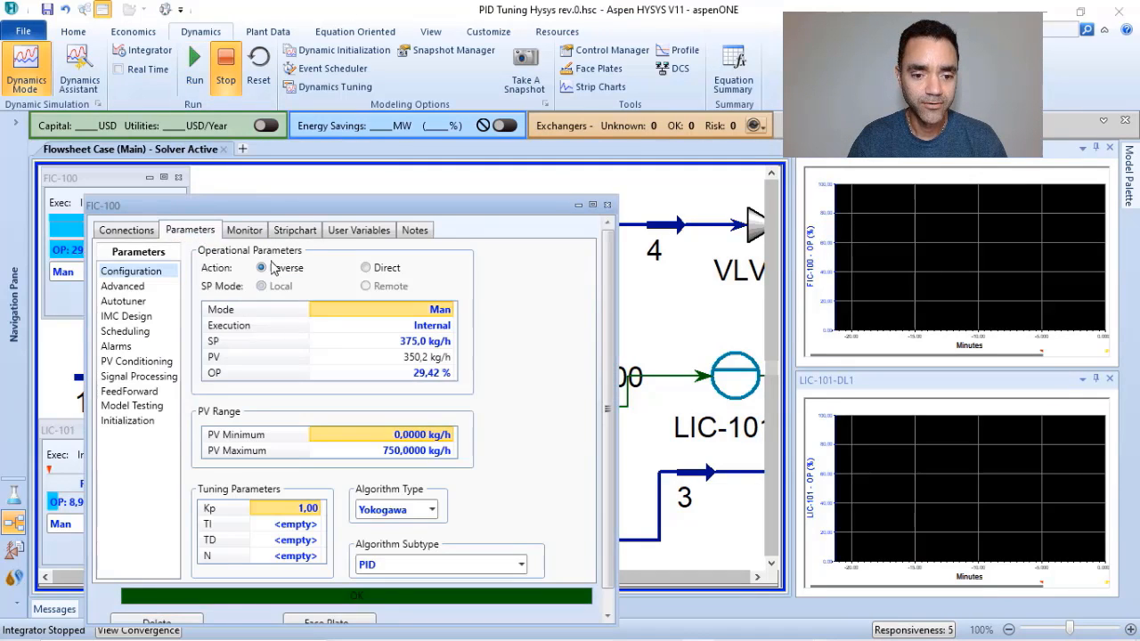
{"action": "left_click", "coordinate": [607, 206]}
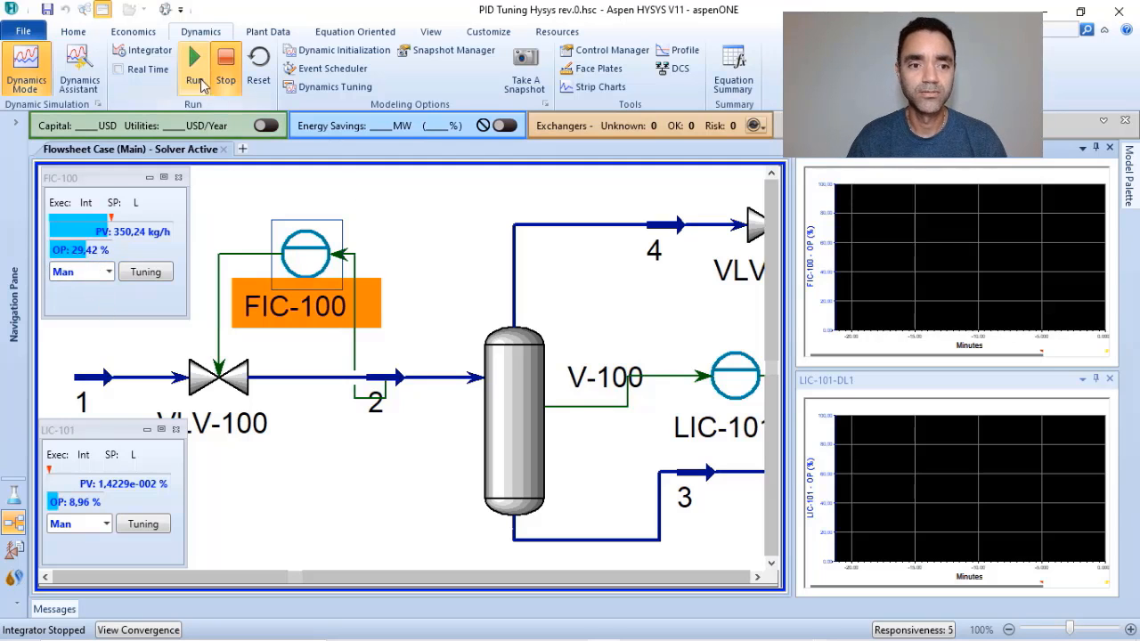
Switch the FIC-100 and LIC-101 controllers to Auto on their face plates and run the dynamic simulation.
{"action": "left_click", "coordinate": [109, 272]}
{"action": "left_click", "coordinate": [85, 329]}
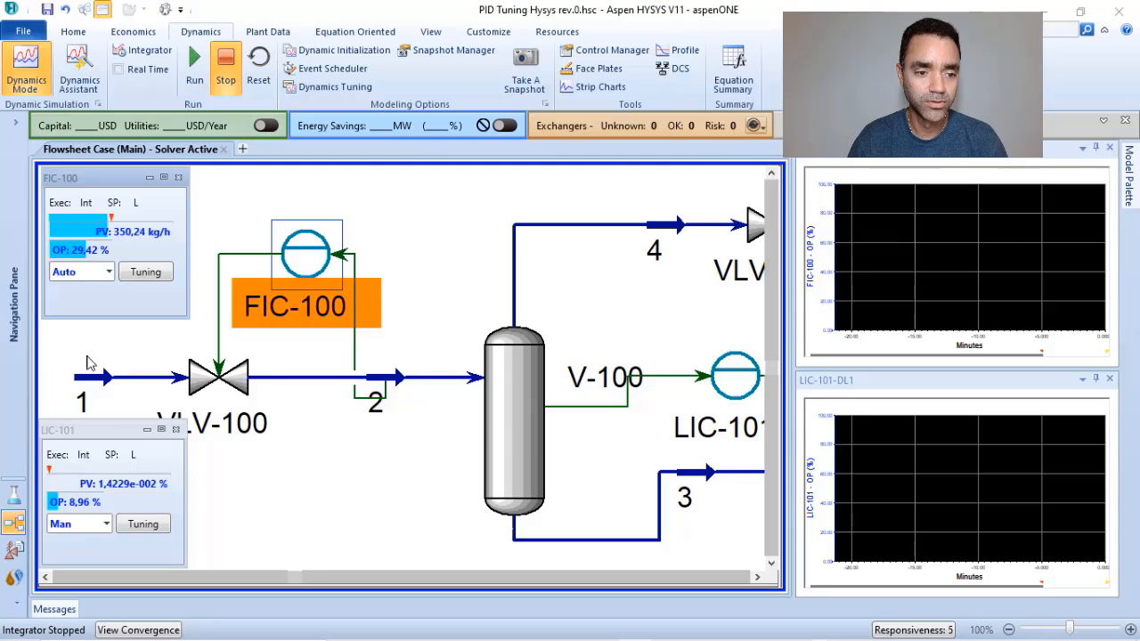
{"action": "left_click", "coordinate": [107, 525]}
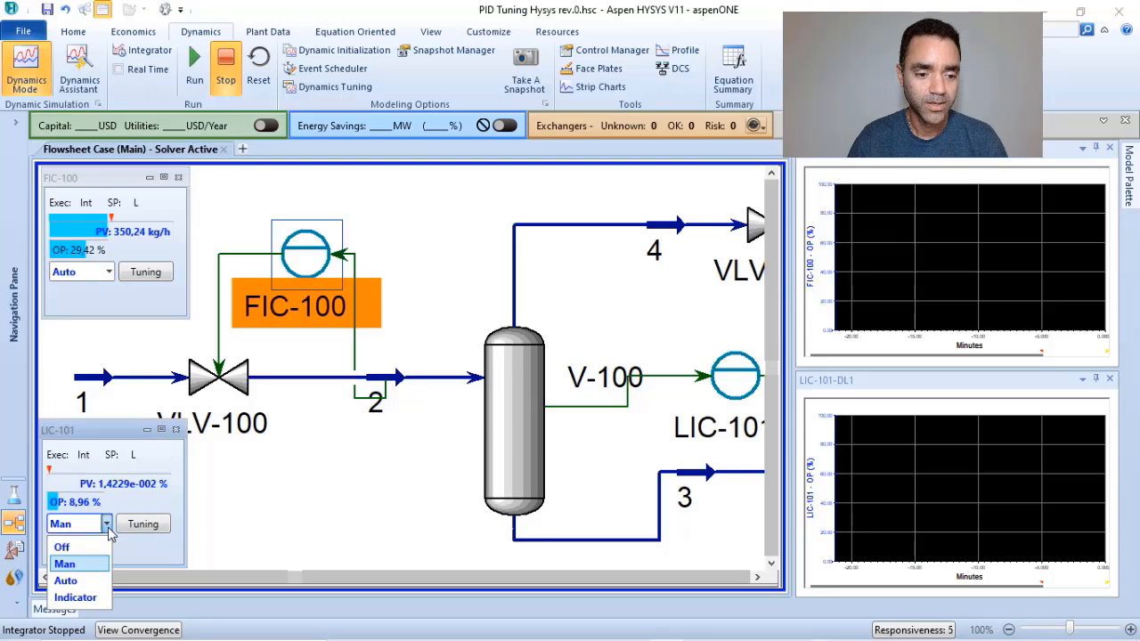
{"action": "left_click", "coordinate": [70, 581]}
{"action": "left_click", "coordinate": [436, 245]}
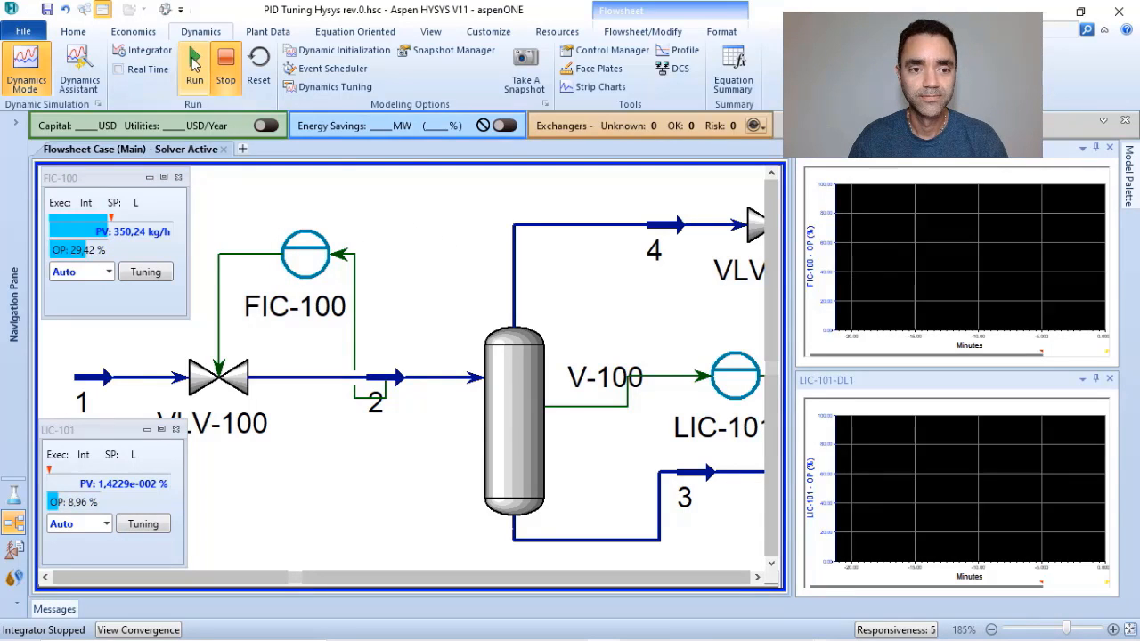
{"action": "left_click", "coordinate": [195, 70]}
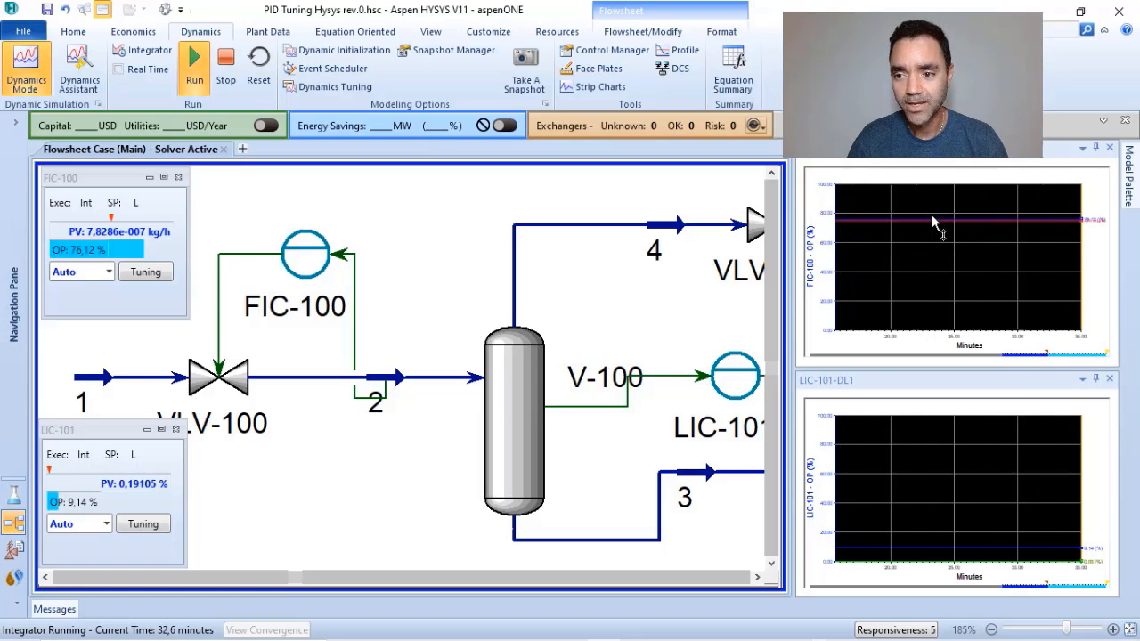
Open the FIC-100 tuning window from its face plate and examine the SP, PV and OP curves in its monitor plot.
{"action": "left_click", "coordinate": [148, 273]}
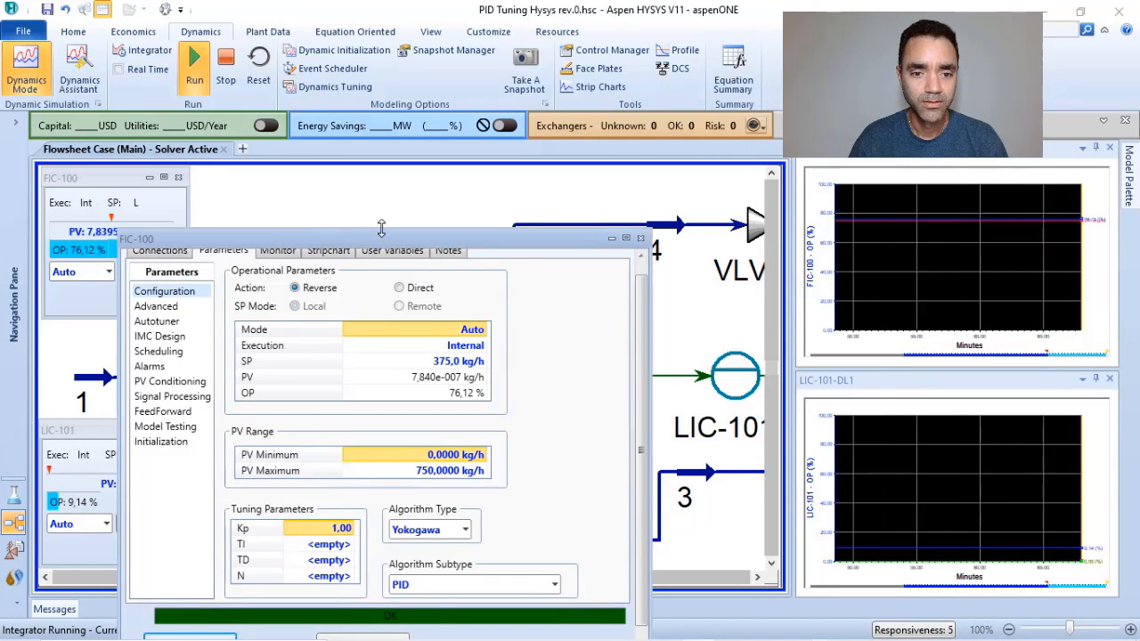
{"action": "left_click_drag", "start_coordinate": [378, 241], "coordinate": [380, 198]}
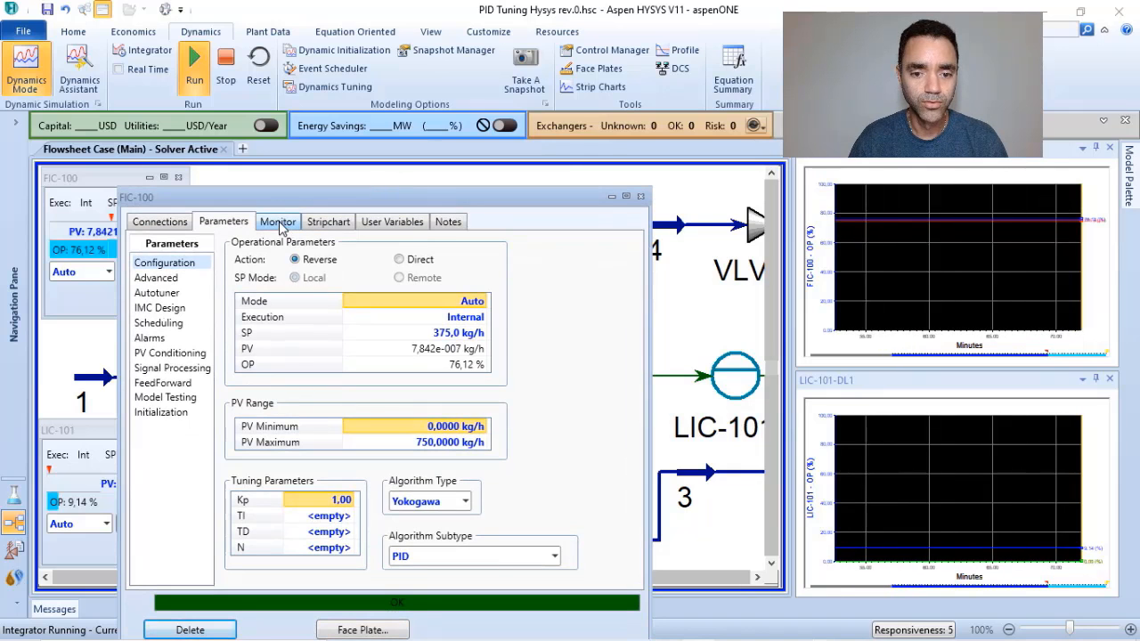
{"action": "left_click", "coordinate": [278, 222]}
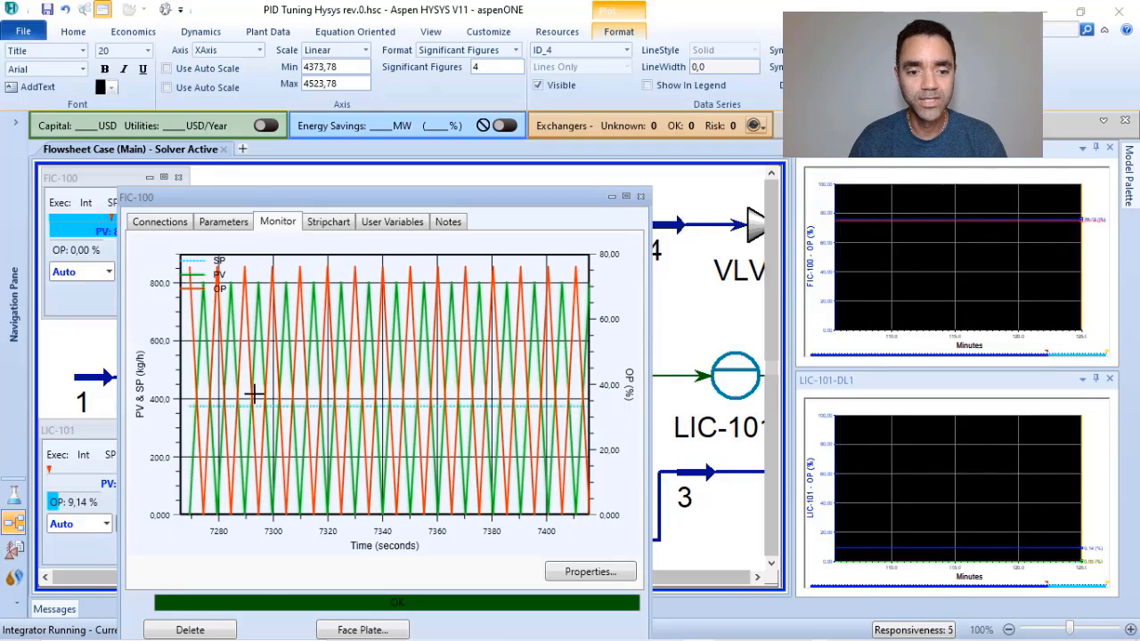
{"action": "mouse_move", "coordinate": [490, 398]}
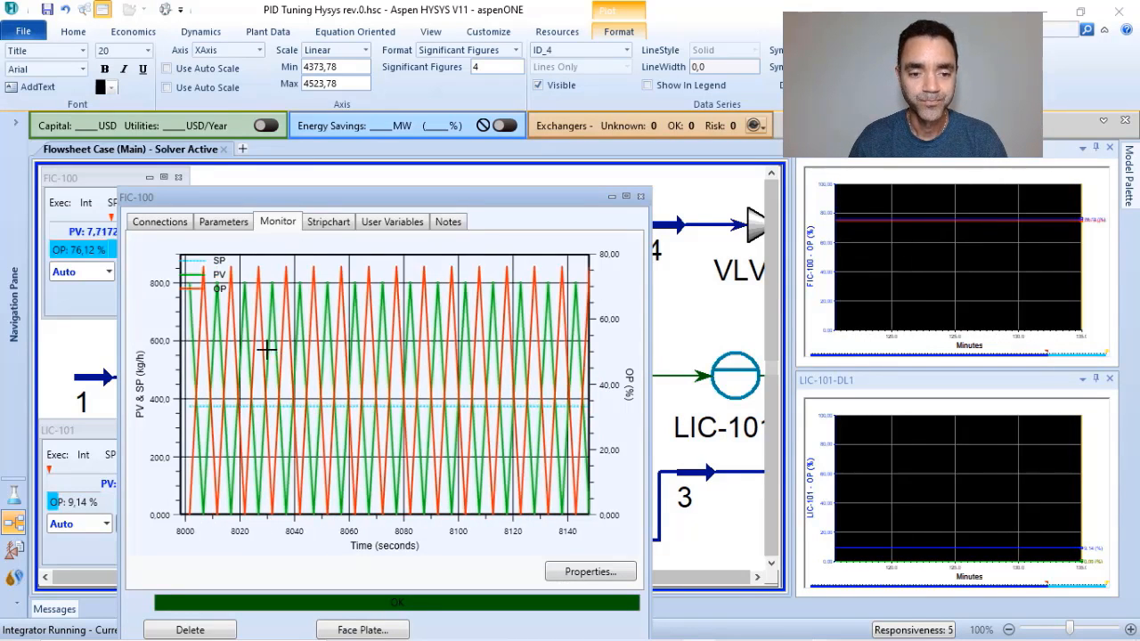
{"action": "mouse_move", "coordinate": [439, 422]}
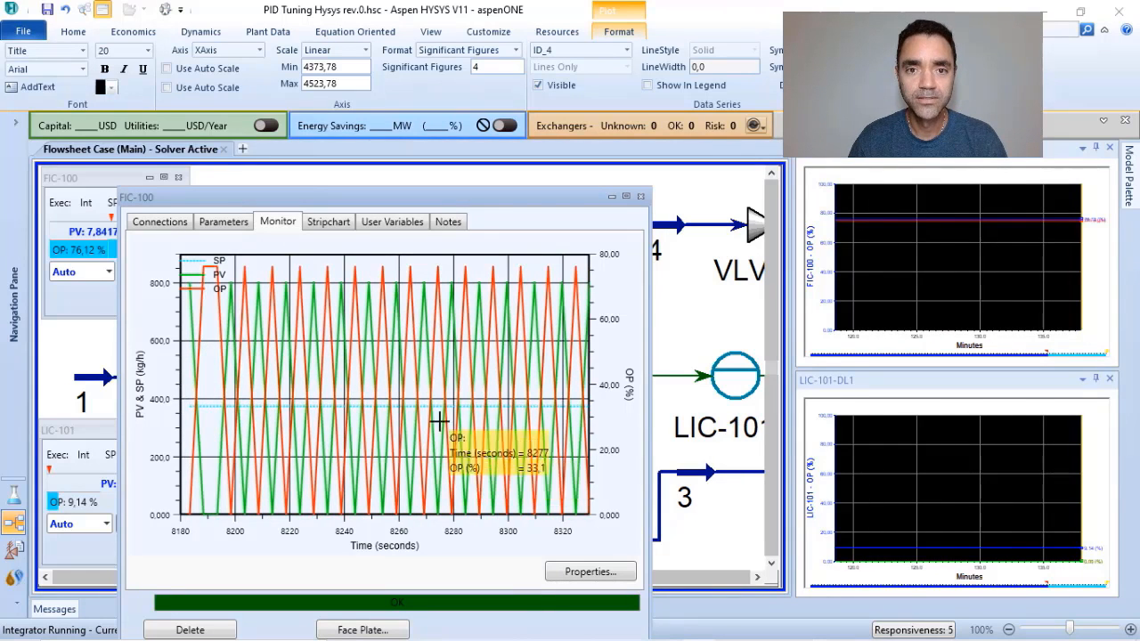
{"action": "mouse_move", "coordinate": [386, 379]}
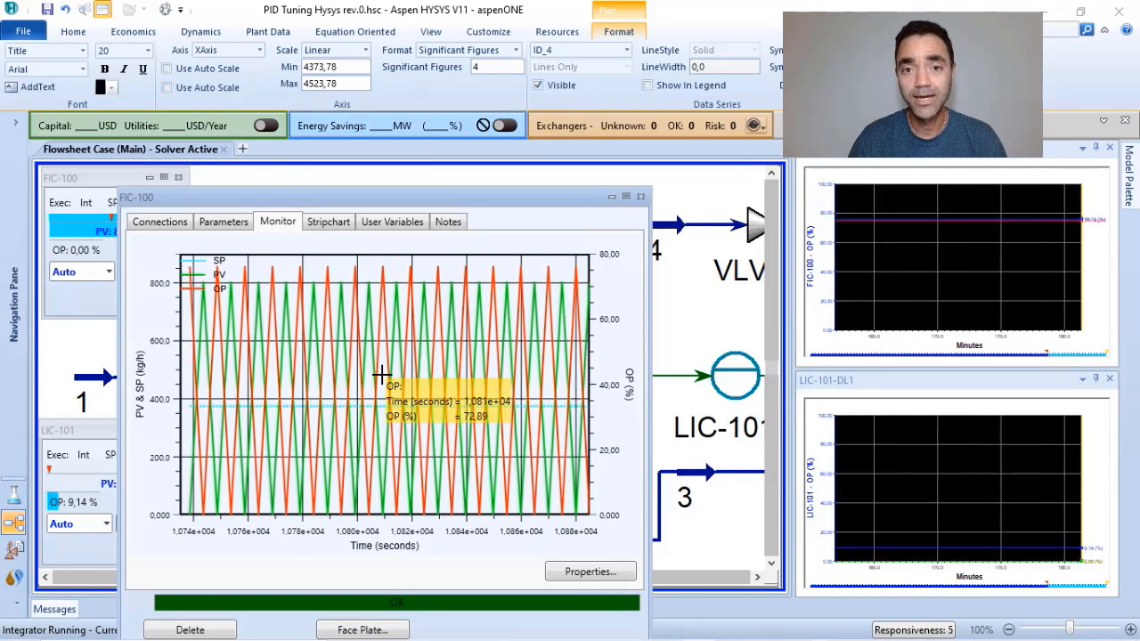
Move the FIC-100 controller window clear of the face plates and set its tuning parameter Kp to 0,5.
{"action": "left_click", "coordinate": [207, 231]}
{"action": "left_click", "coordinate": [342, 500]}
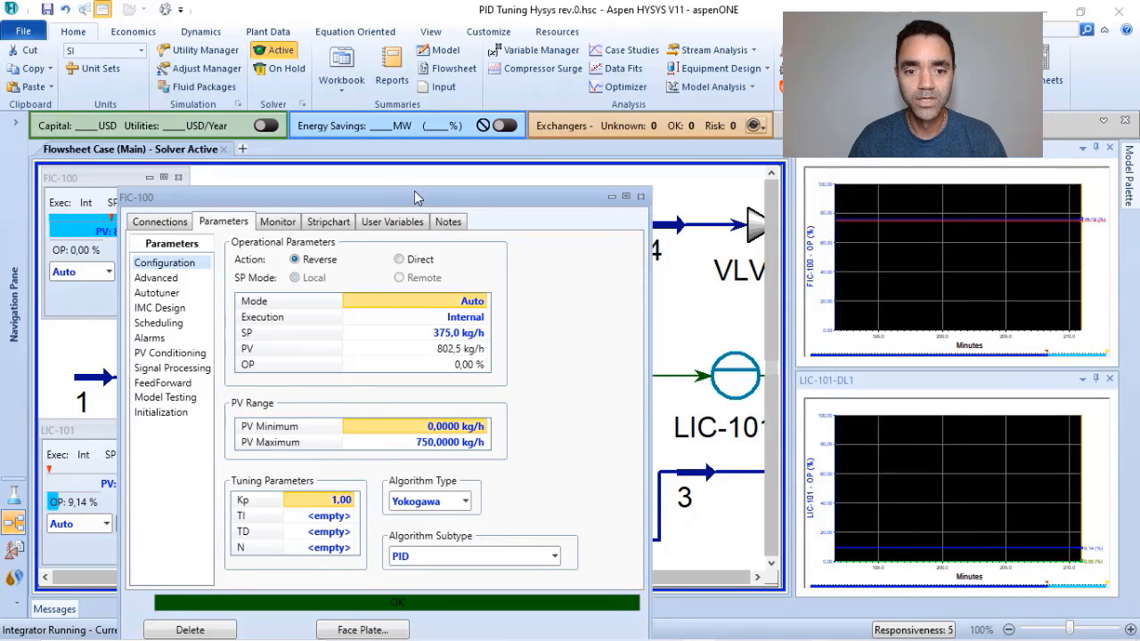
{"action": "left_click_drag", "start_coordinate": [421, 197], "coordinate": [529, 104]}
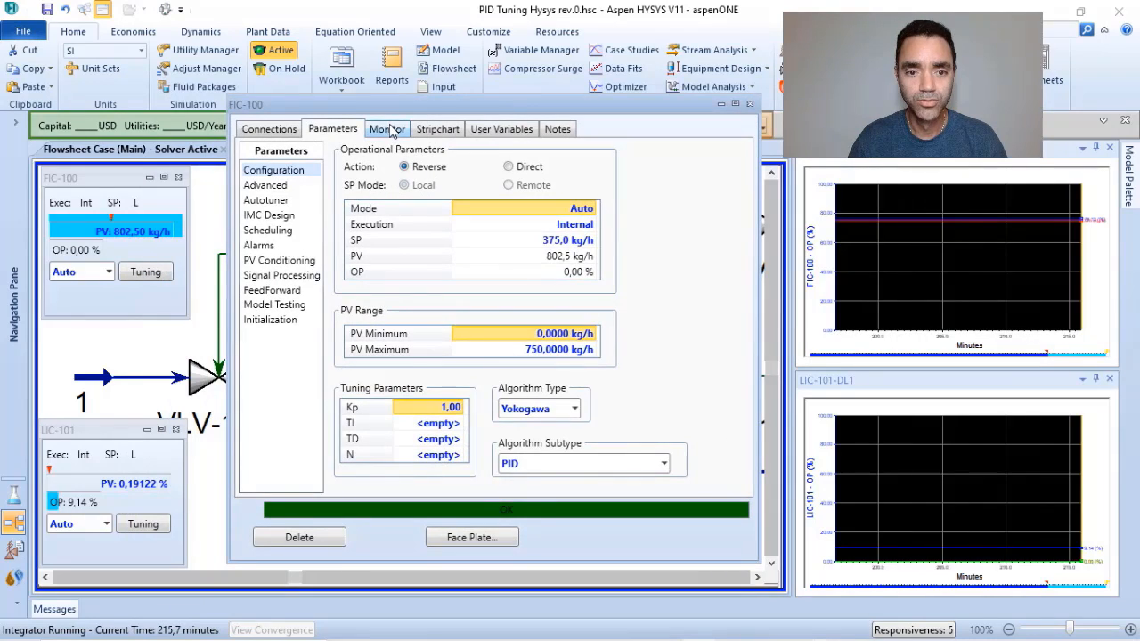
{"action": "left_click", "coordinate": [388, 130]}
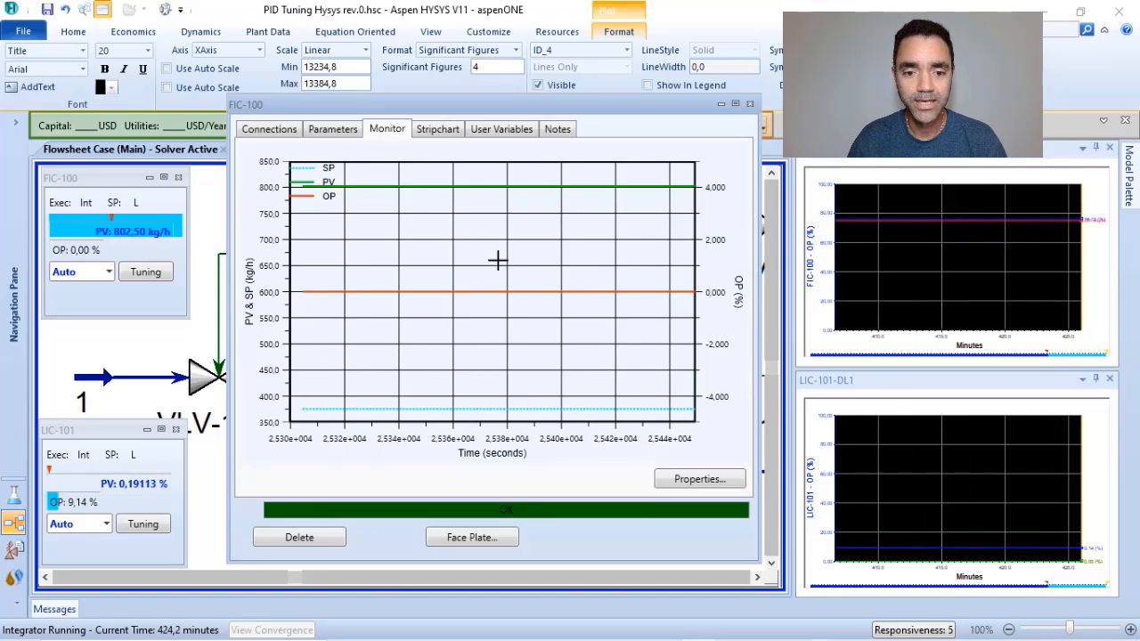
{"action": "left_click", "coordinate": [335, 130]}
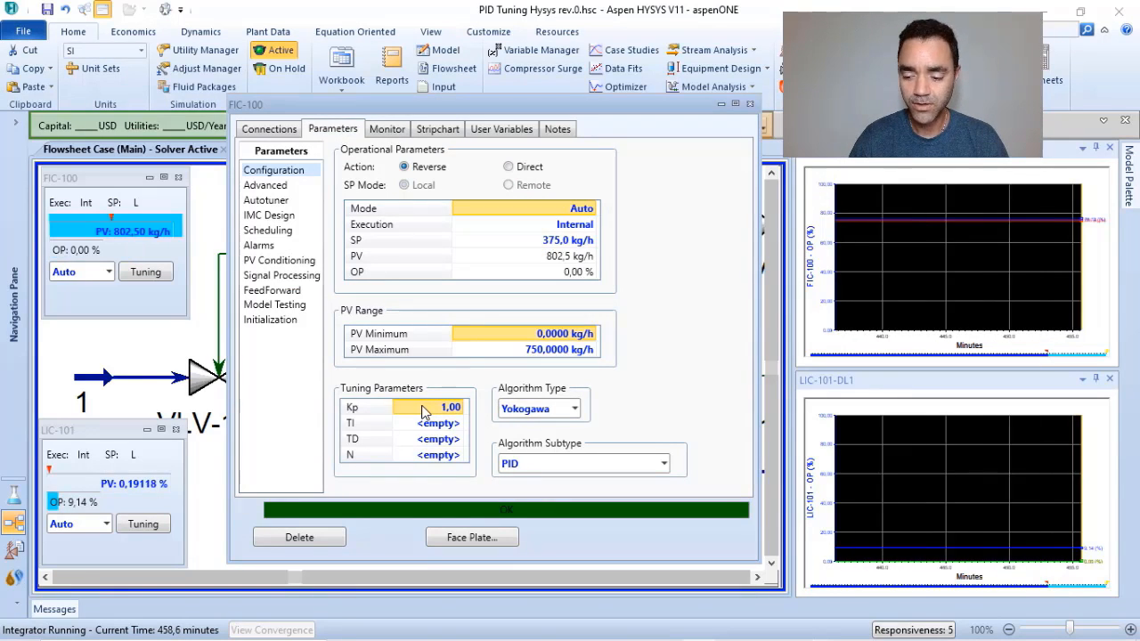
{"action": "type", "text": "0,5"}
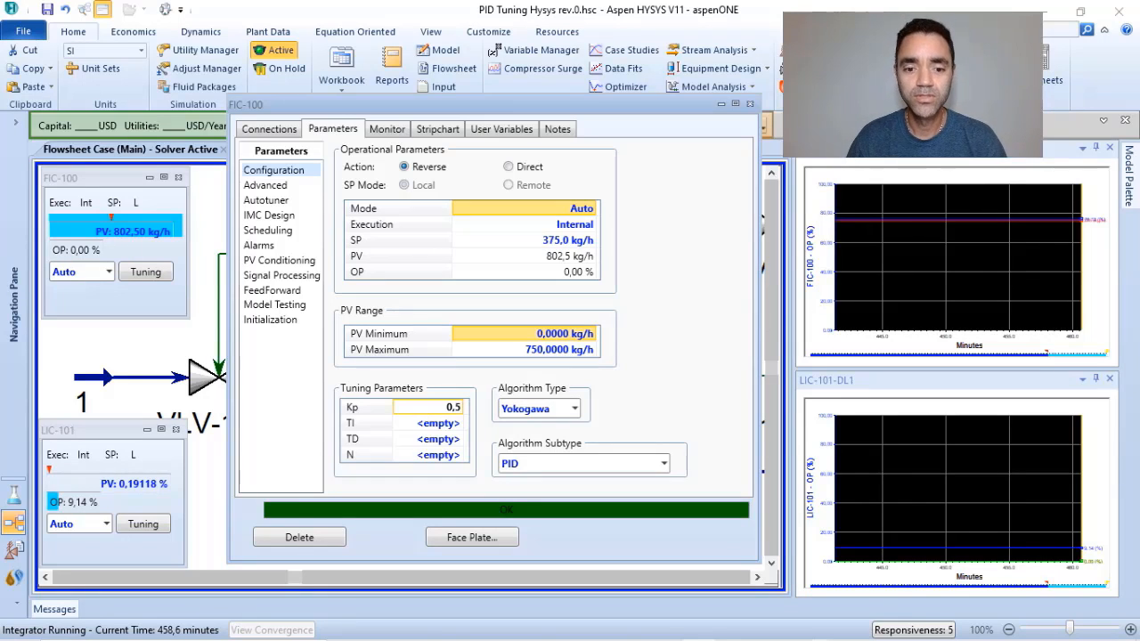
{"action": "key", "text": "Return"}
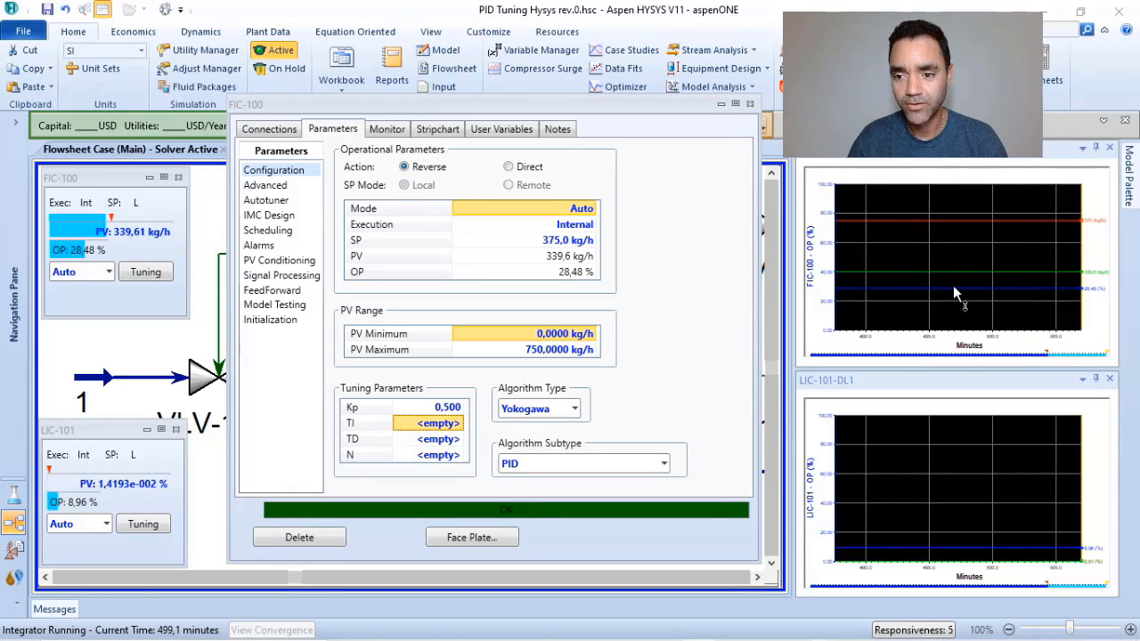
Review the curves and axes in the FIC-100-DL4 strip chart configuration and set its time axis Delta Time to 30 minutes.
{"action": "right_click", "coordinate": [955, 201]}
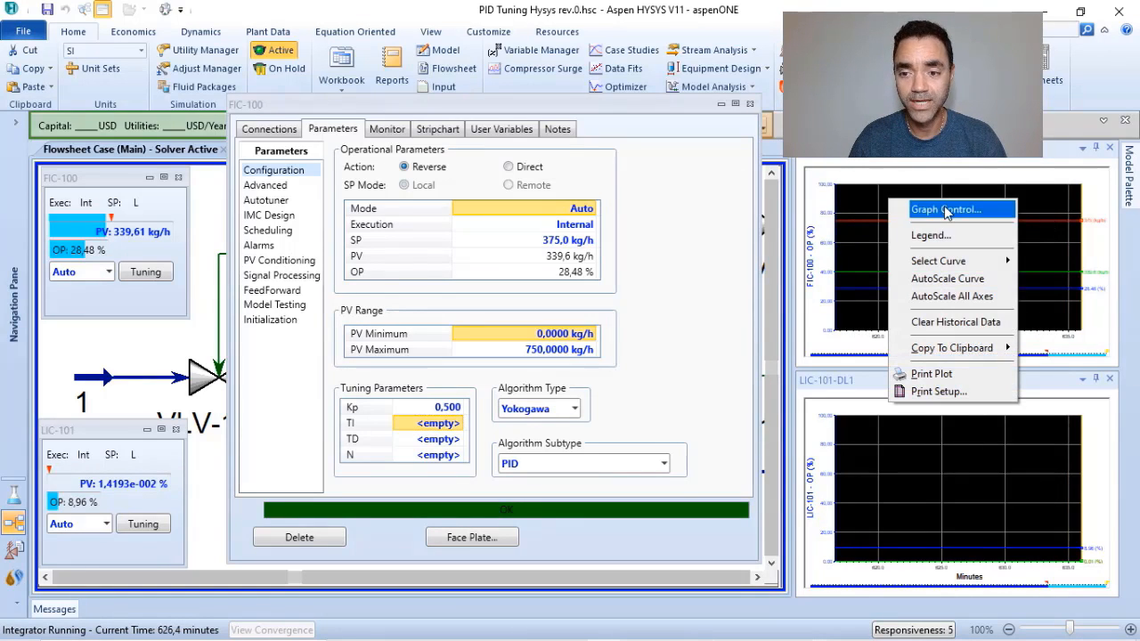
{"action": "left_click", "coordinate": [947, 211]}
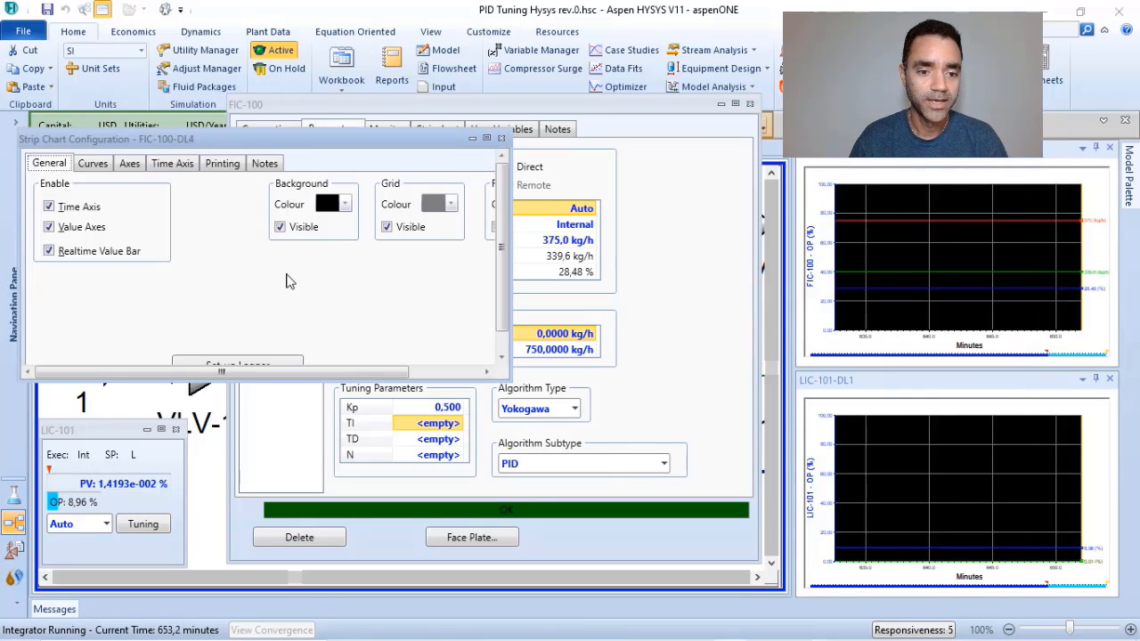
{"action": "left_click_drag", "start_coordinate": [434, 379], "coordinate": [437, 469]}
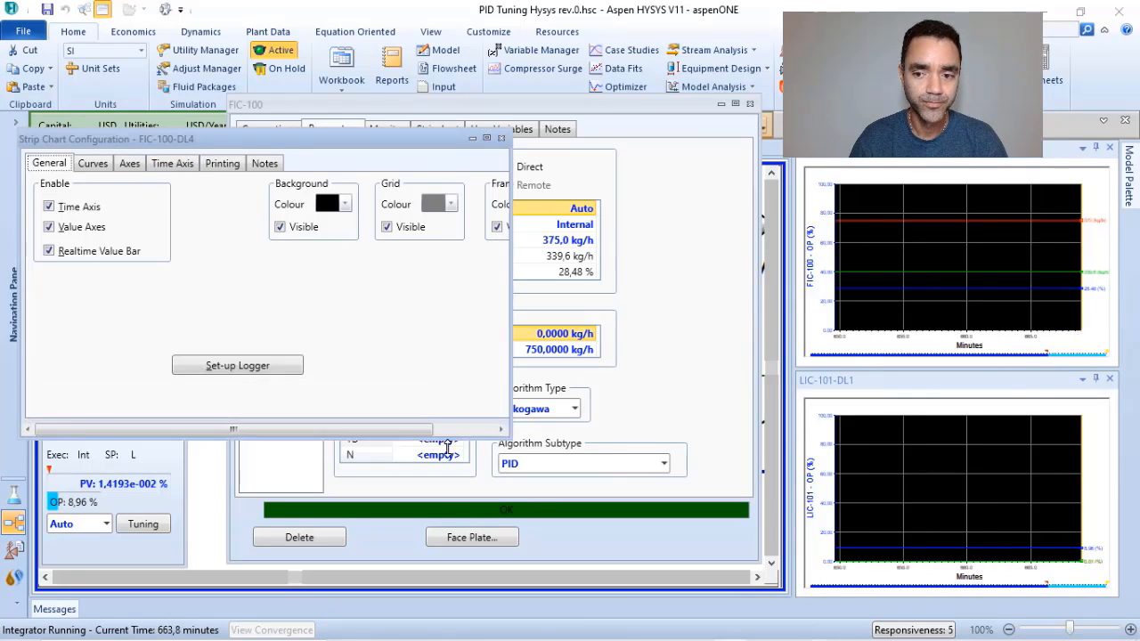
{"action": "left_click", "coordinate": [92, 164]}
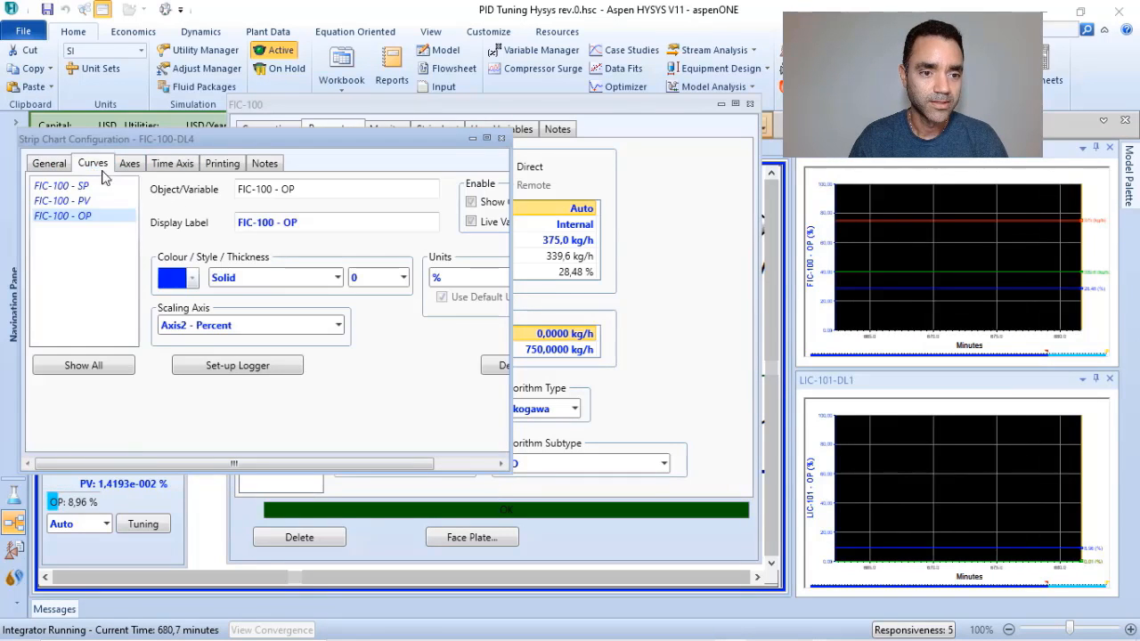
{"action": "left_click", "coordinate": [129, 164]}
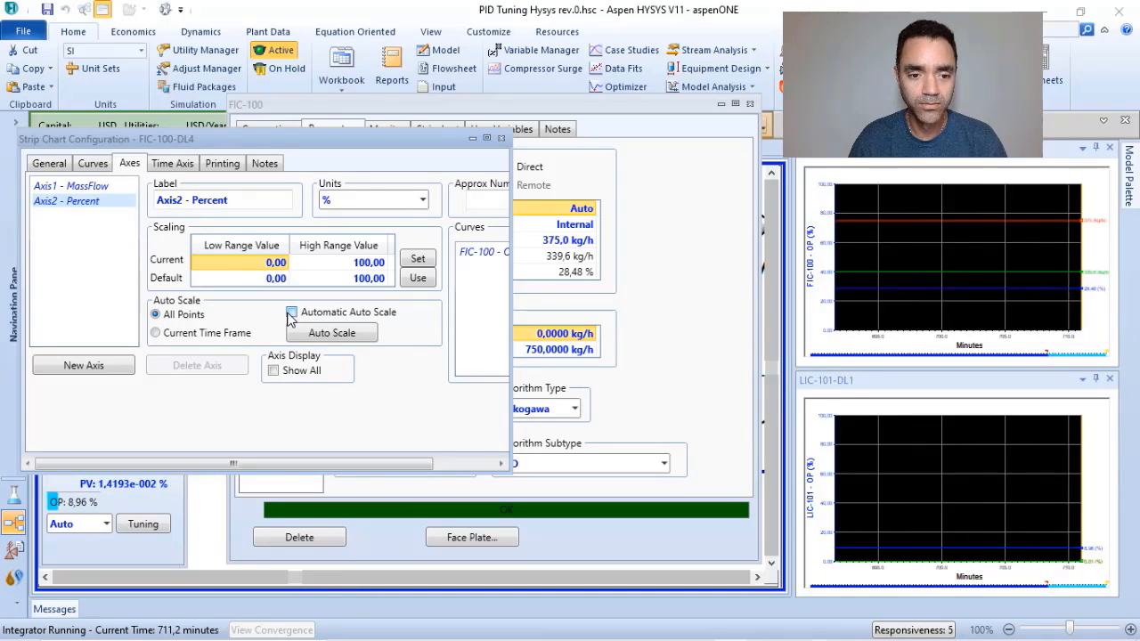
{"action": "left_click", "coordinate": [172, 163]}
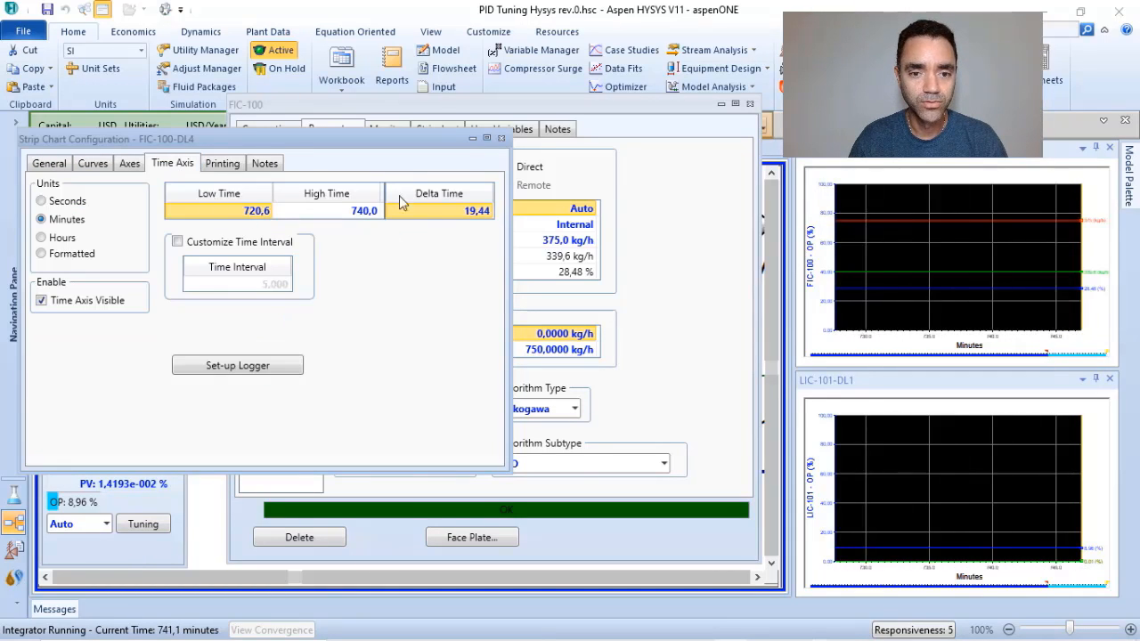
{"action": "left_click", "coordinate": [468, 211]}
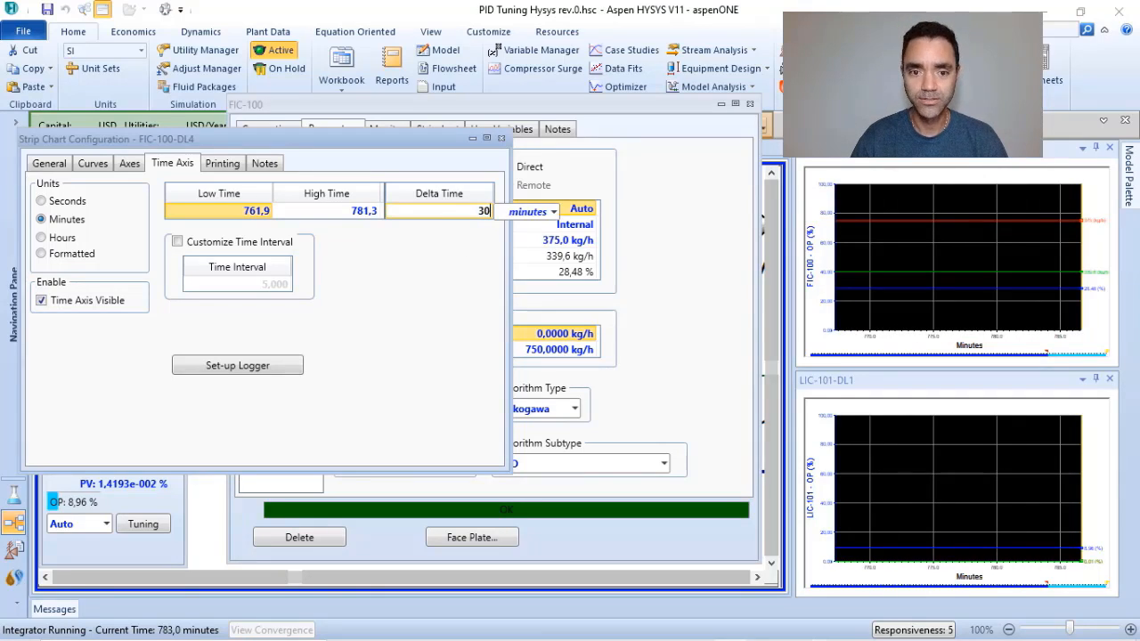
{"action": "key", "text": "Return"}
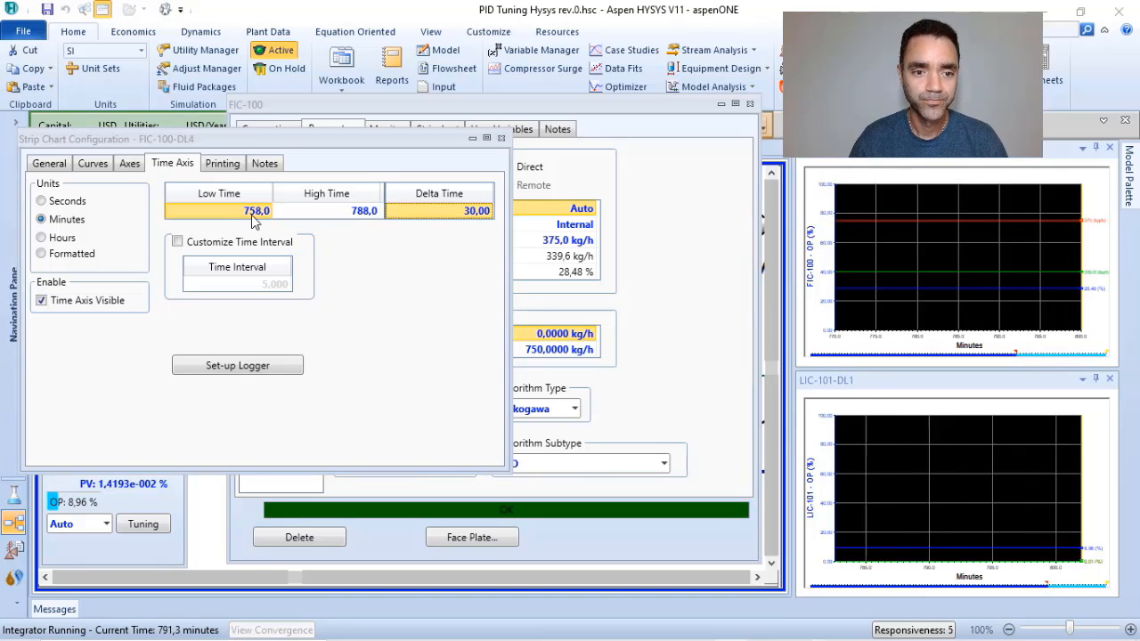
{"action": "left_click", "coordinate": [129, 163]}
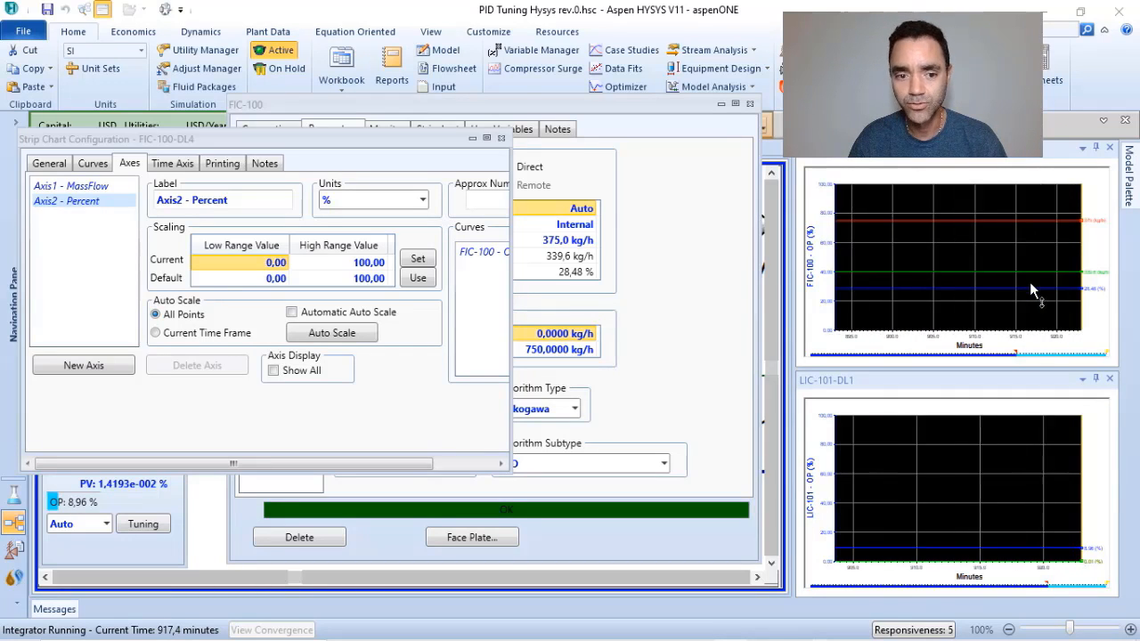
{"action": "left_click", "coordinate": [502, 140]}
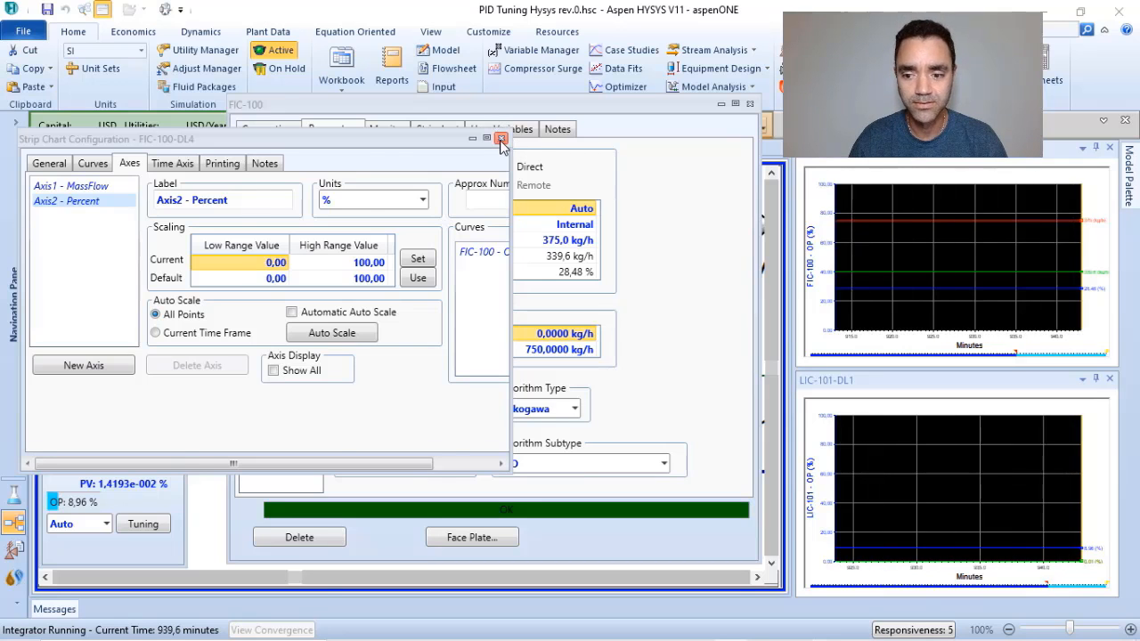
Set the time axis Delta Time of the LIC-101-DL1 strip chart to 30 minutes and close its configuration.
{"action": "right_click", "coordinate": [903, 458]}
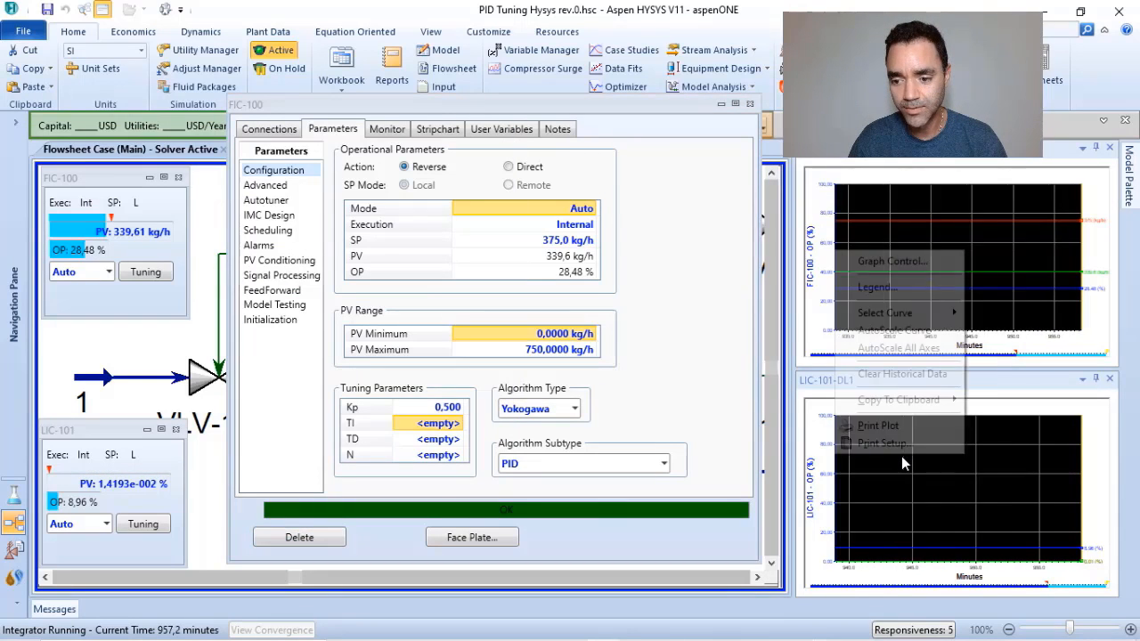
{"action": "left_click", "coordinate": [881, 261]}
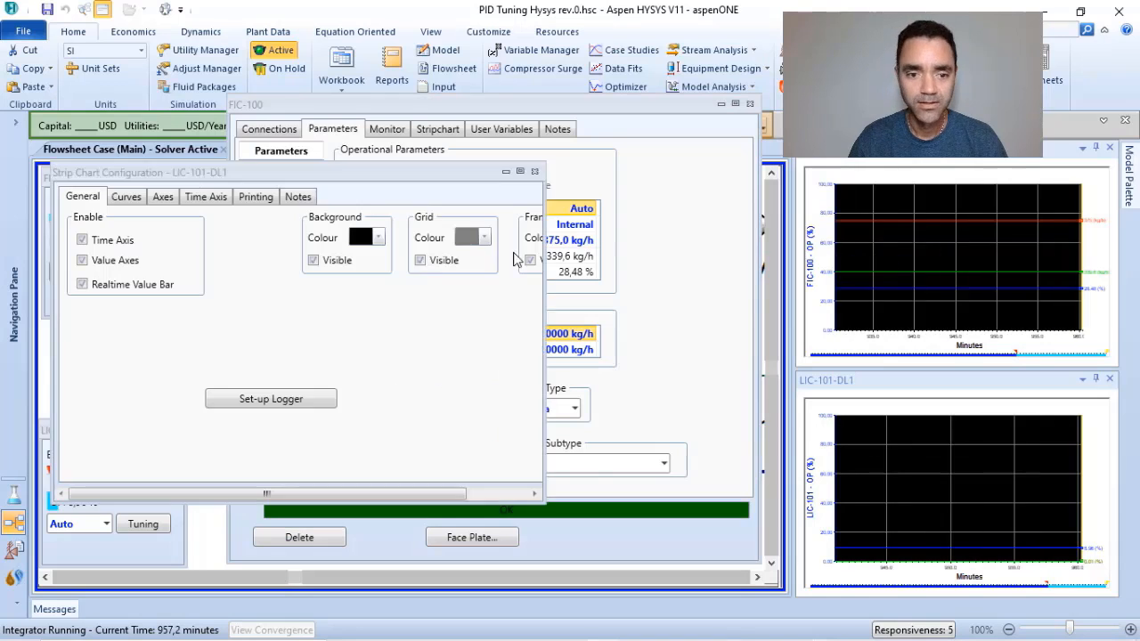
{"action": "left_click", "coordinate": [205, 197]}
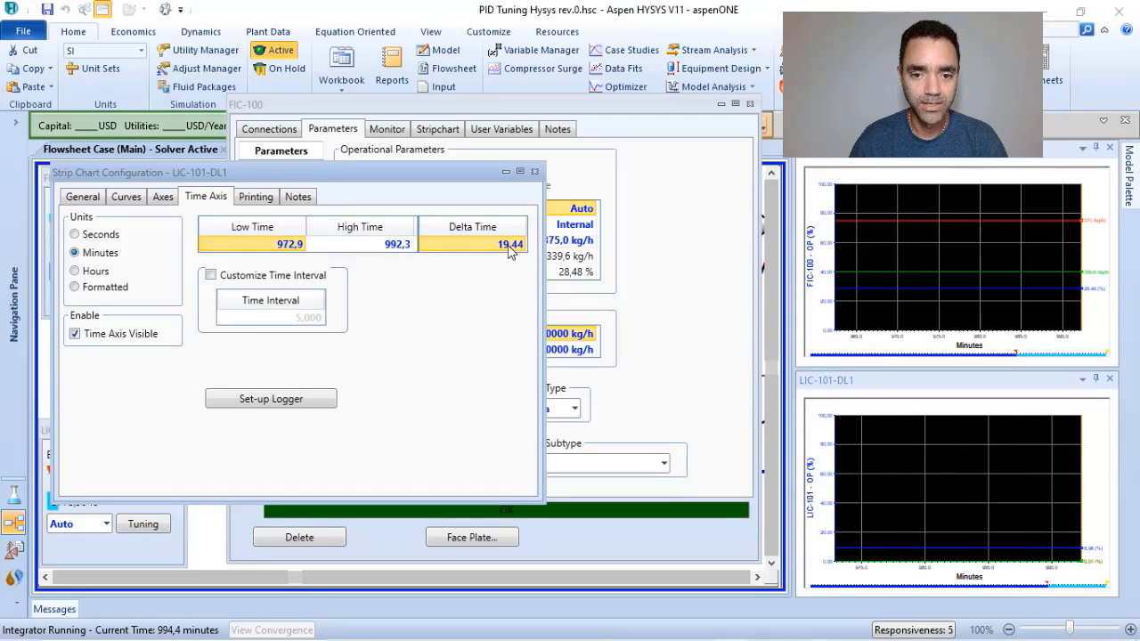
{"action": "type", "text": "30"}
{"action": "key", "text": "Return"}
{"action": "left_click", "coordinate": [534, 171]}
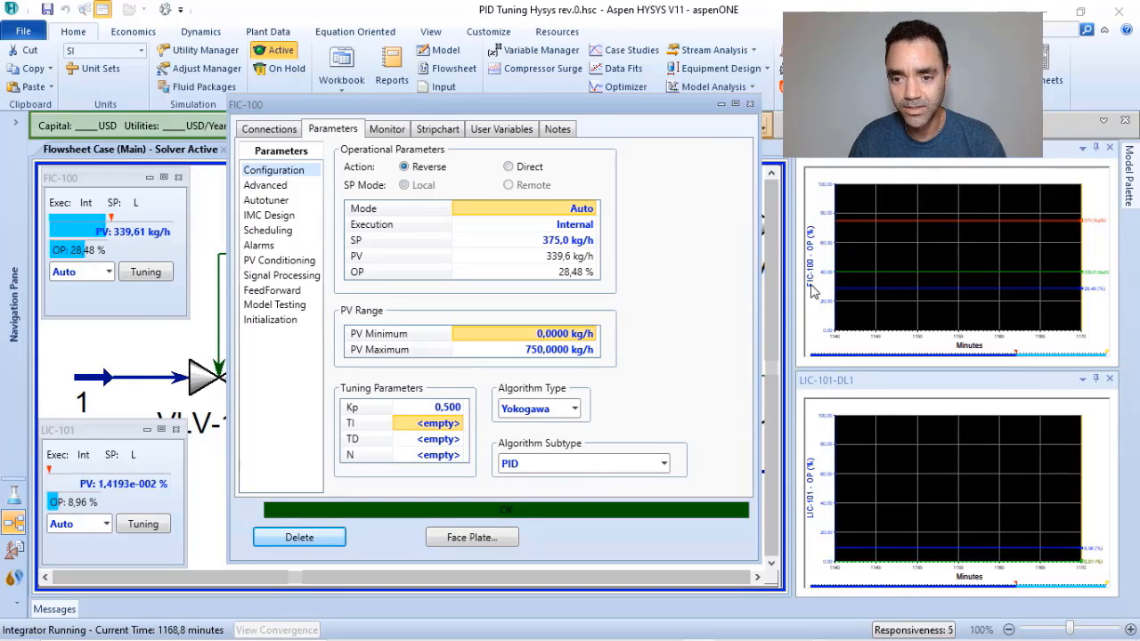
Switch the FIC-100 strip chart's value axis to the SP curve and set the controller's TI to 1 minute.
{"action": "left_click", "coordinate": [861, 277]}
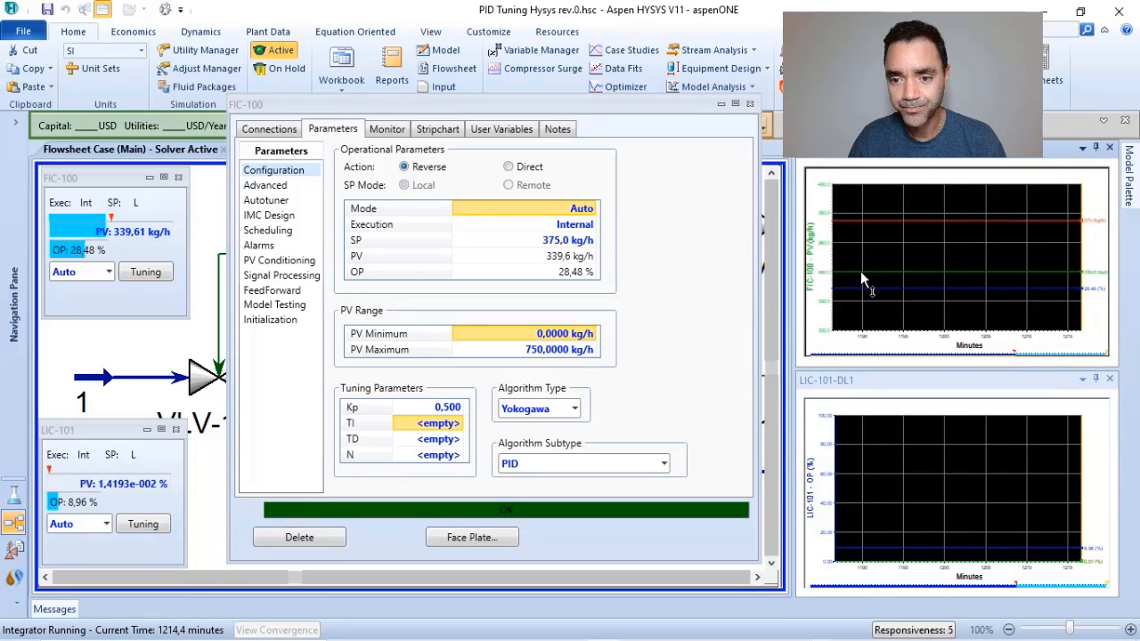
{"action": "left_click", "coordinate": [813, 252]}
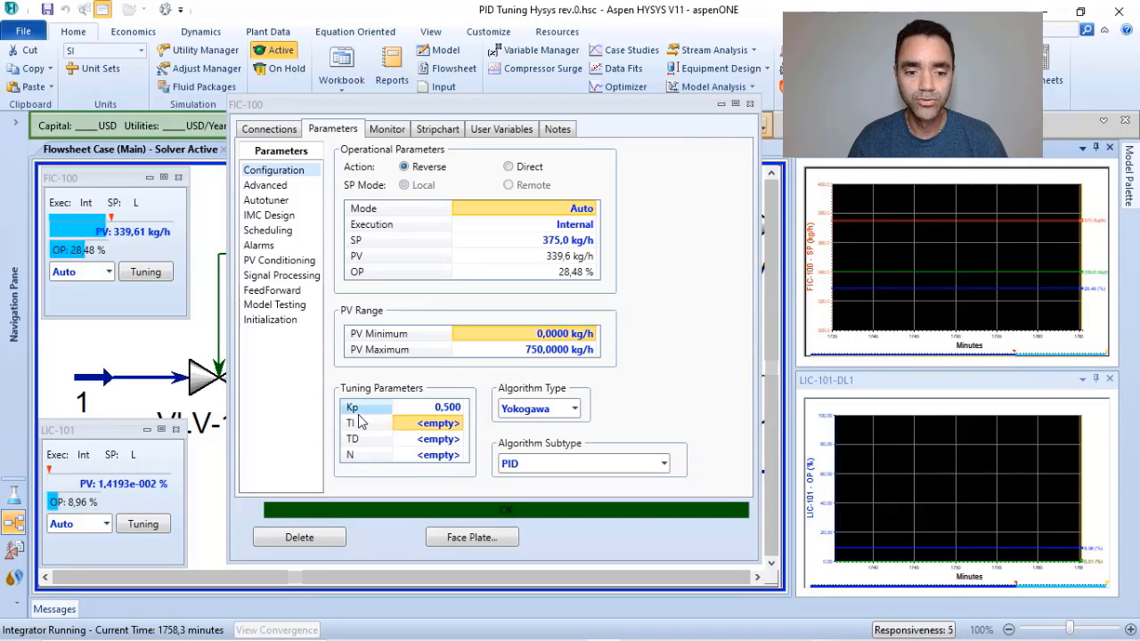
{"action": "left_click", "coordinate": [453, 425]}
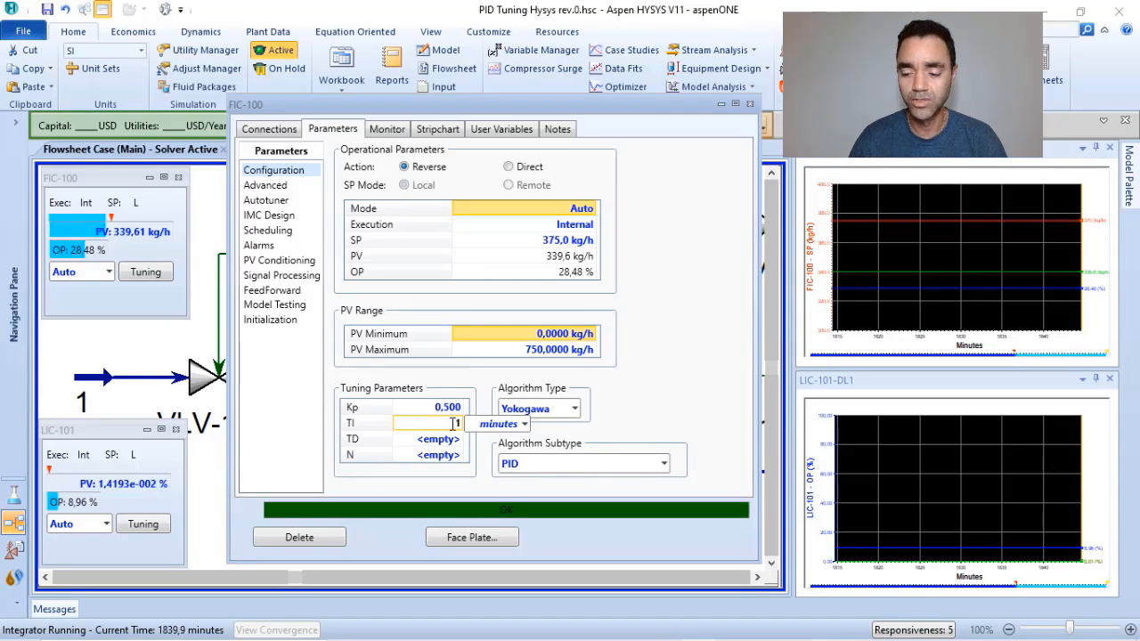
{"action": "key", "text": "Return"}
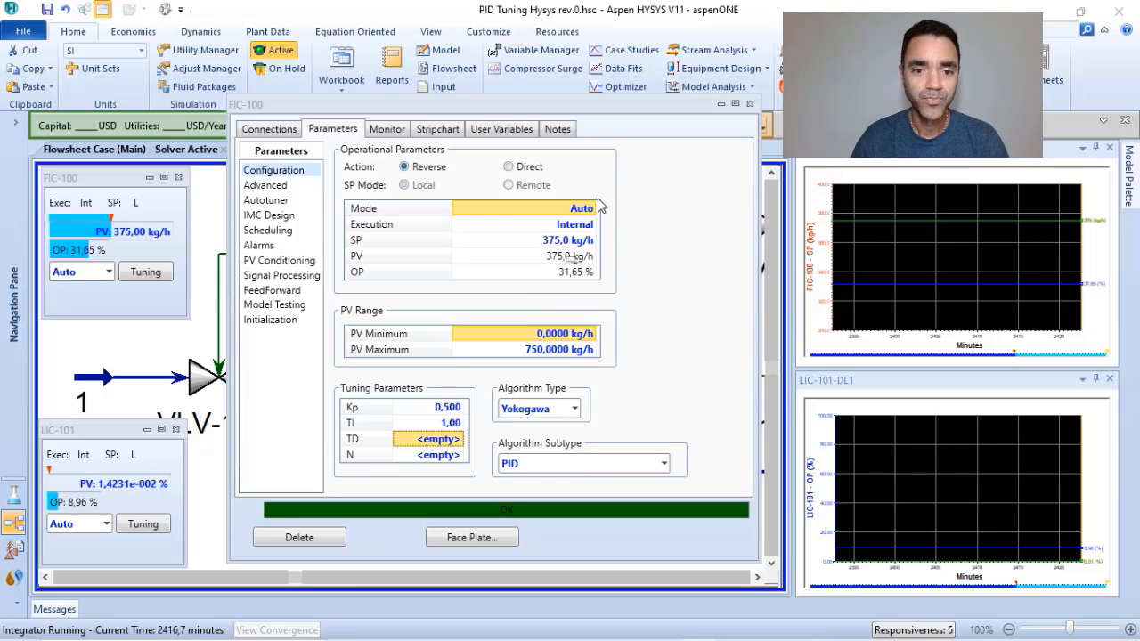
Test the FIC-100 response by changing its SP to 550 kg/h and, once the PV settles, to 250 kg/h.
{"action": "left_click", "coordinate": [558, 245]}
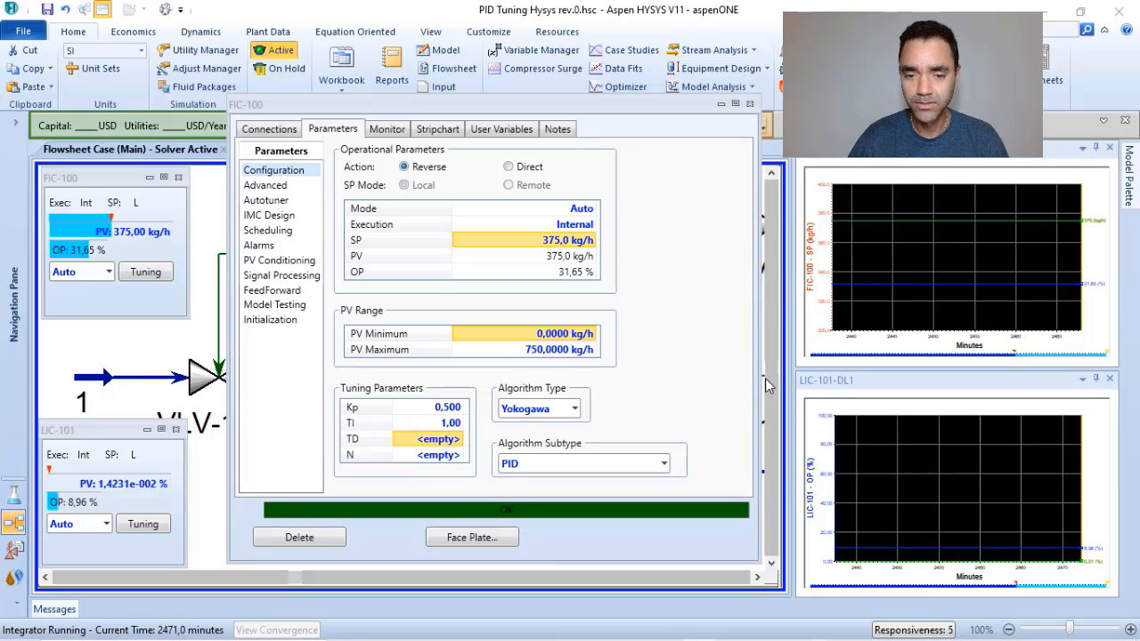
{"action": "type", "text": "550"}
{"action": "key", "text": "Return"}
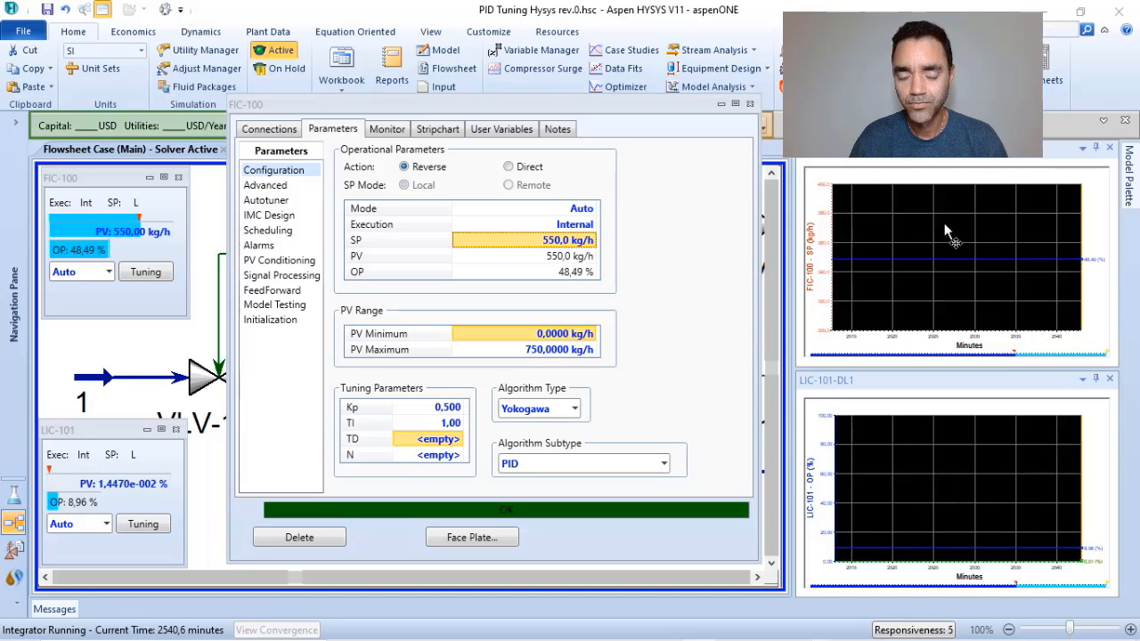
{"action": "left_click", "coordinate": [560, 239]}
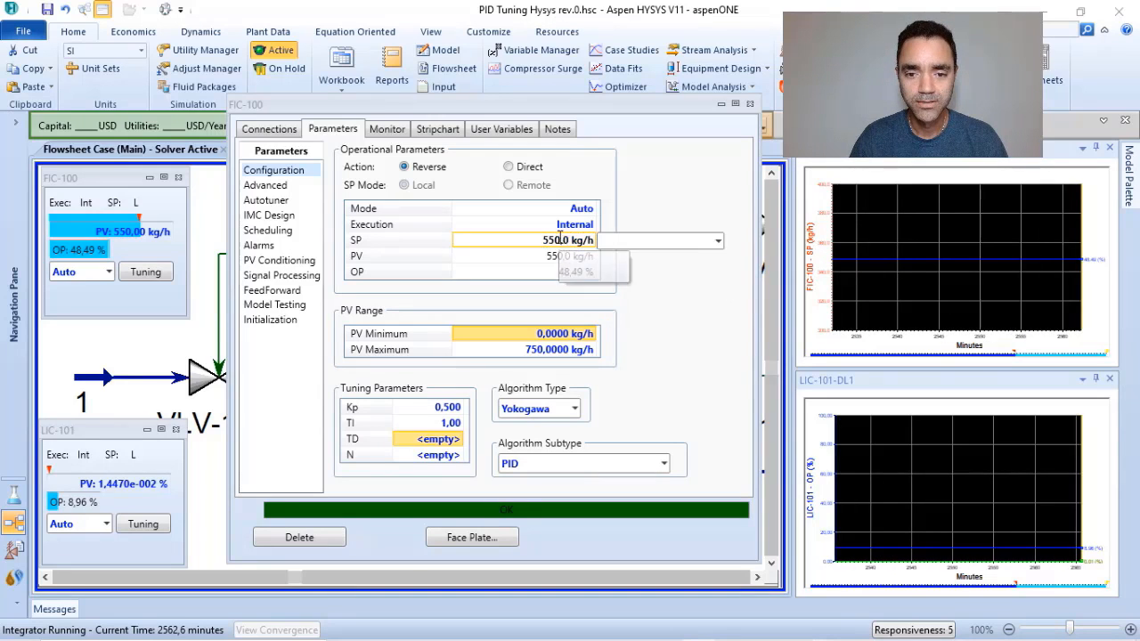
{"action": "type", "text": "250"}
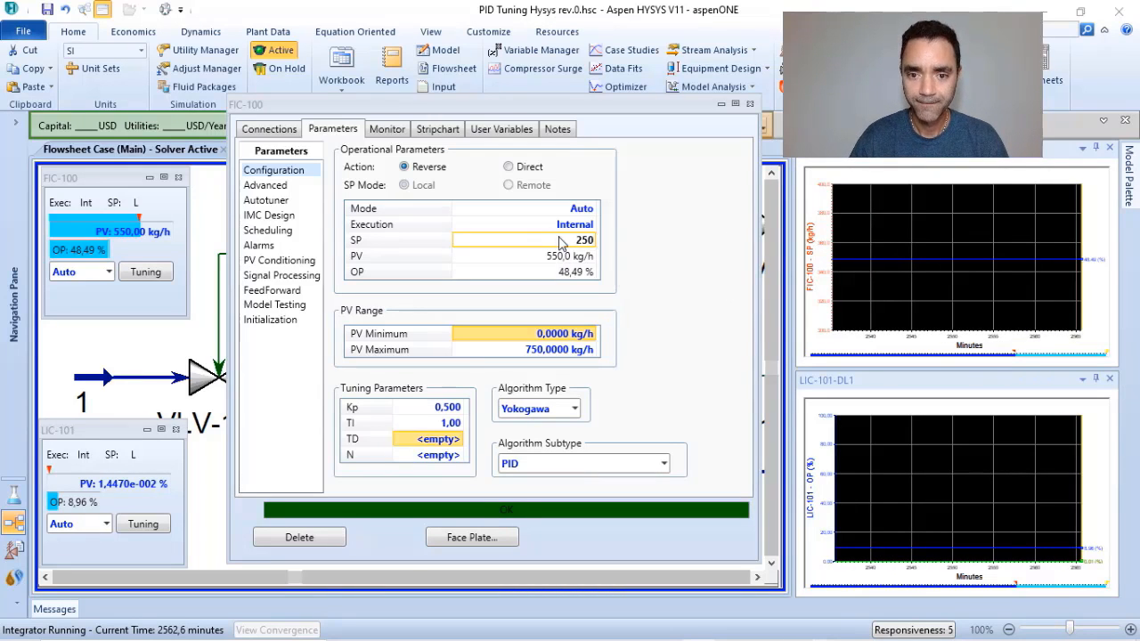
{"action": "key", "text": "Return"}
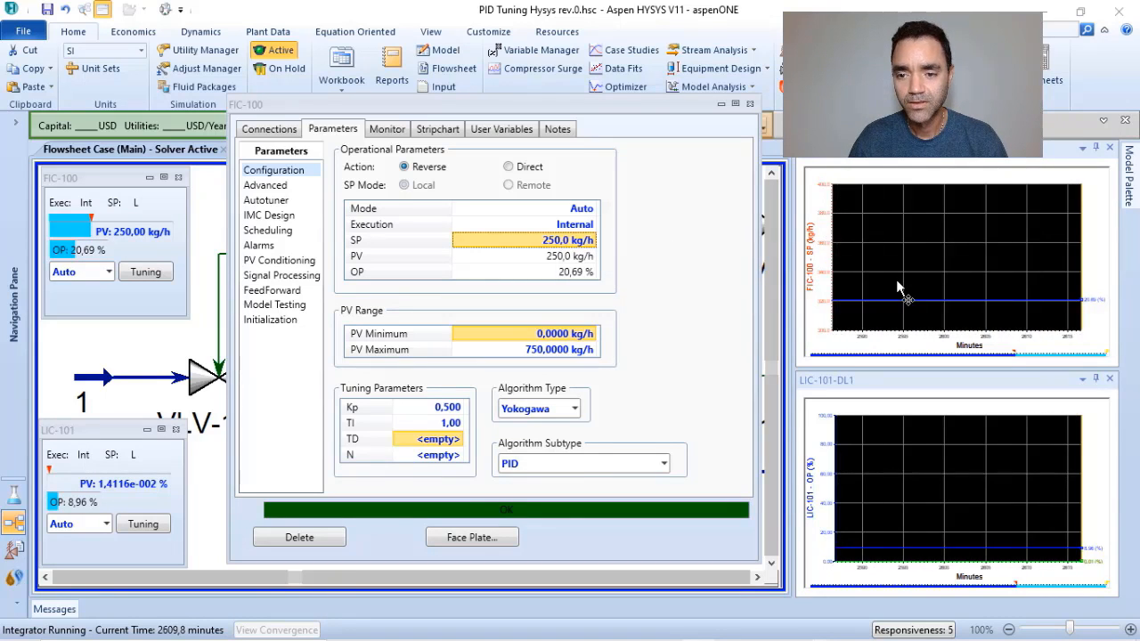
Enable Automatic Auto Scale for Axis1 - MassFlow of the FIC-100 strip chart and close its configuration.
{"action": "right_click", "coordinate": [937, 230]}
{"action": "left_click", "coordinate": [936, 237]}
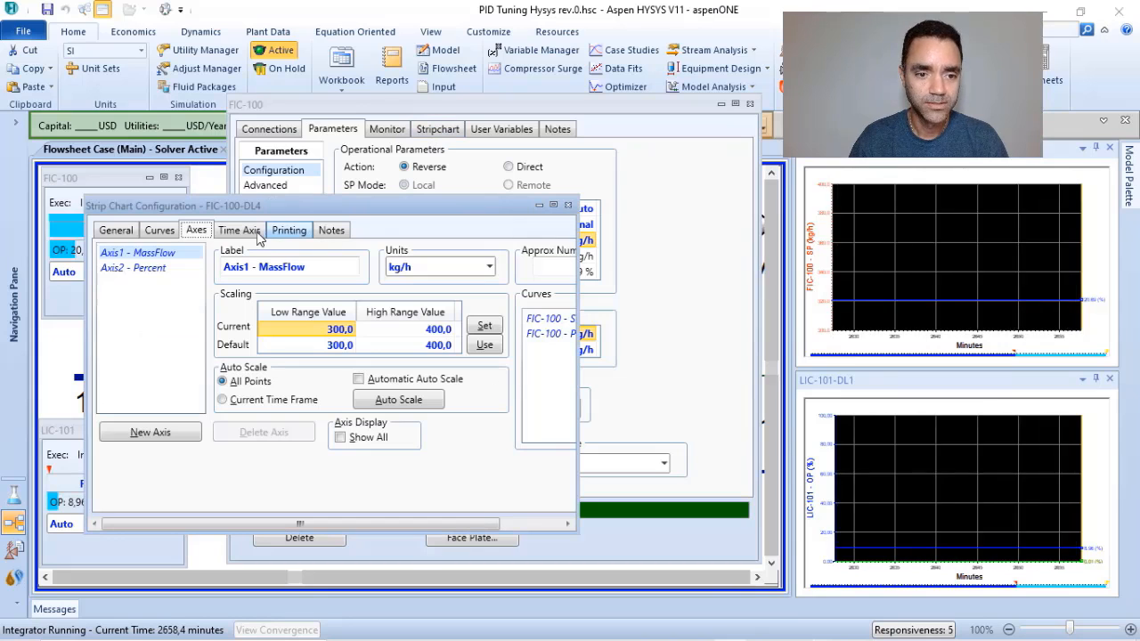
{"action": "left_click", "coordinate": [358, 378]}
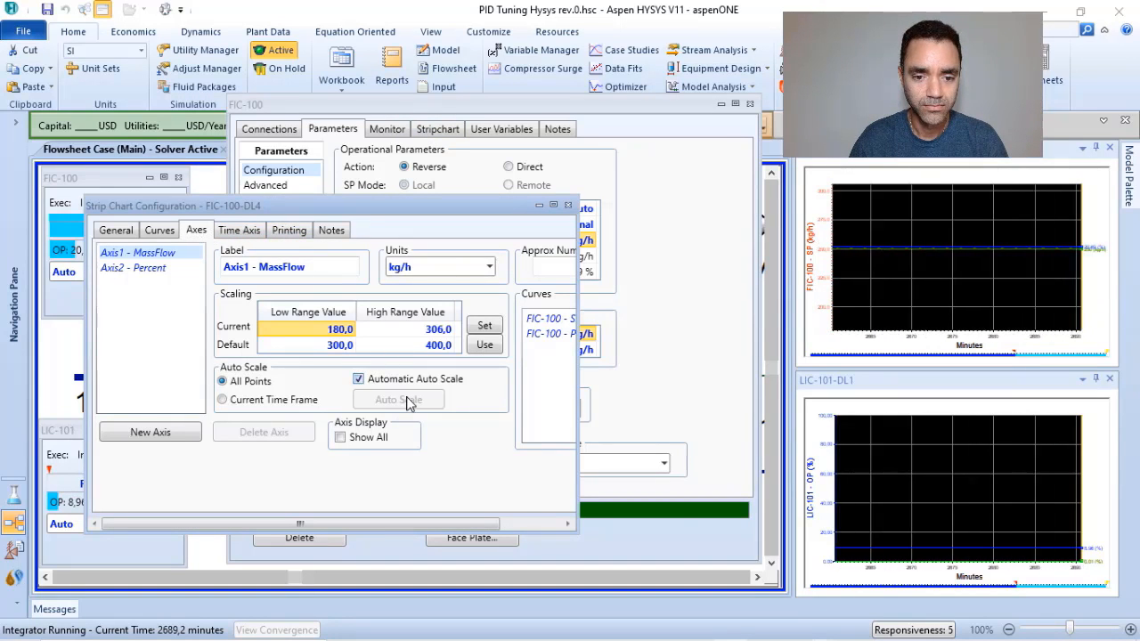
{"action": "left_click", "coordinate": [569, 207]}
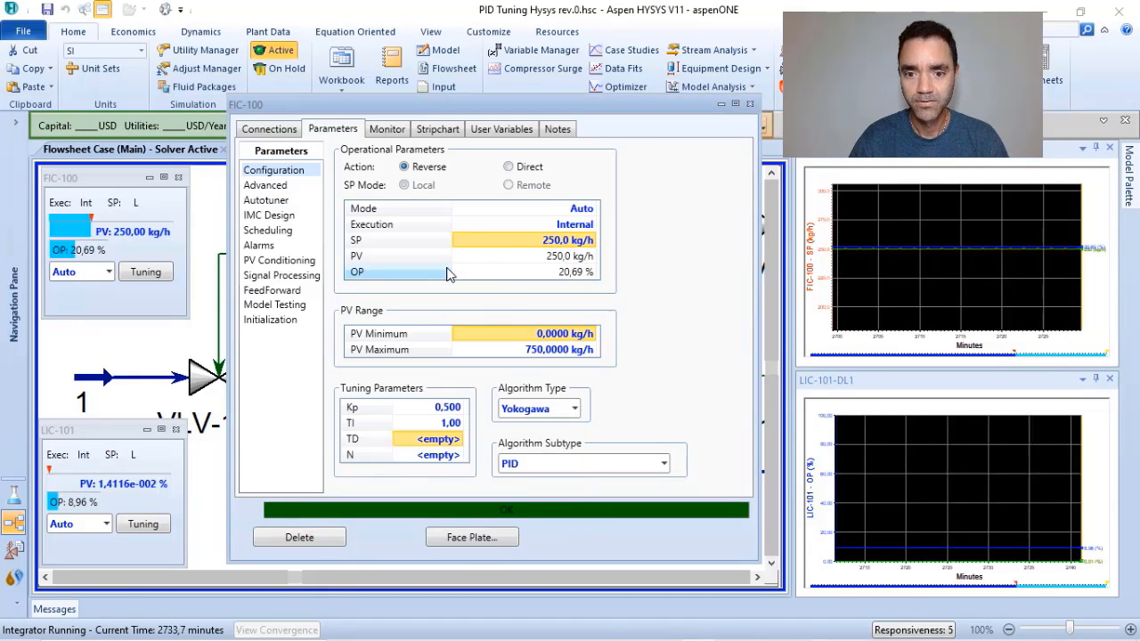
Change the FIC-100 SP to 500 kg/h and back to 250 kg/h to observe the response, and close the controller window.
{"action": "type", "text": "500"}
{"action": "key", "text": "Return"}
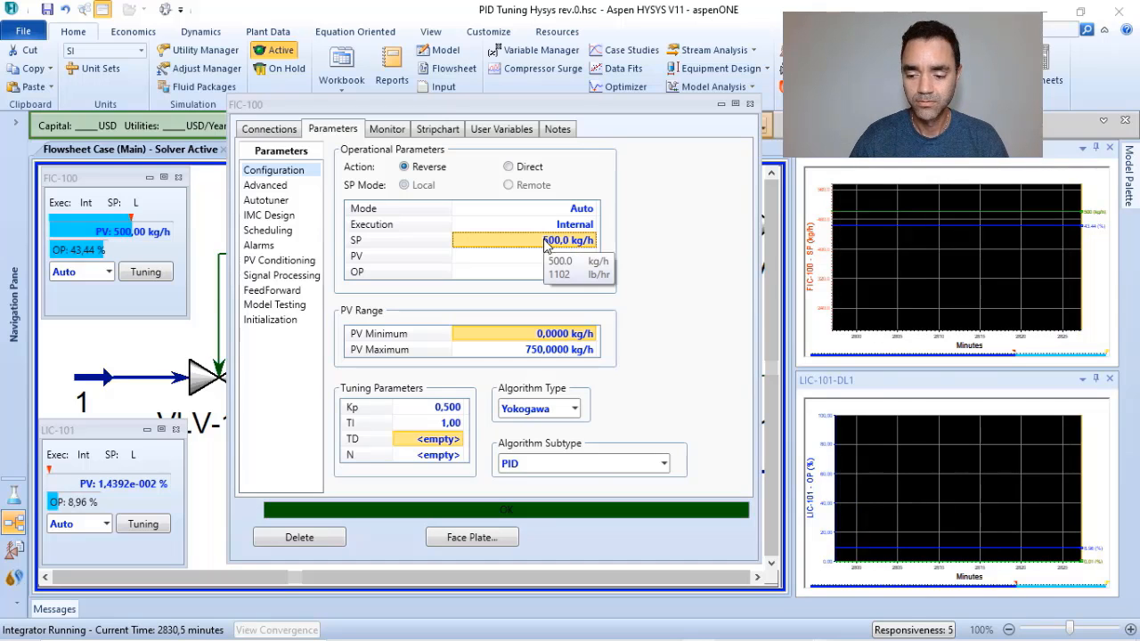
{"action": "type", "text": "250"}
{"action": "key", "text": "Return"}
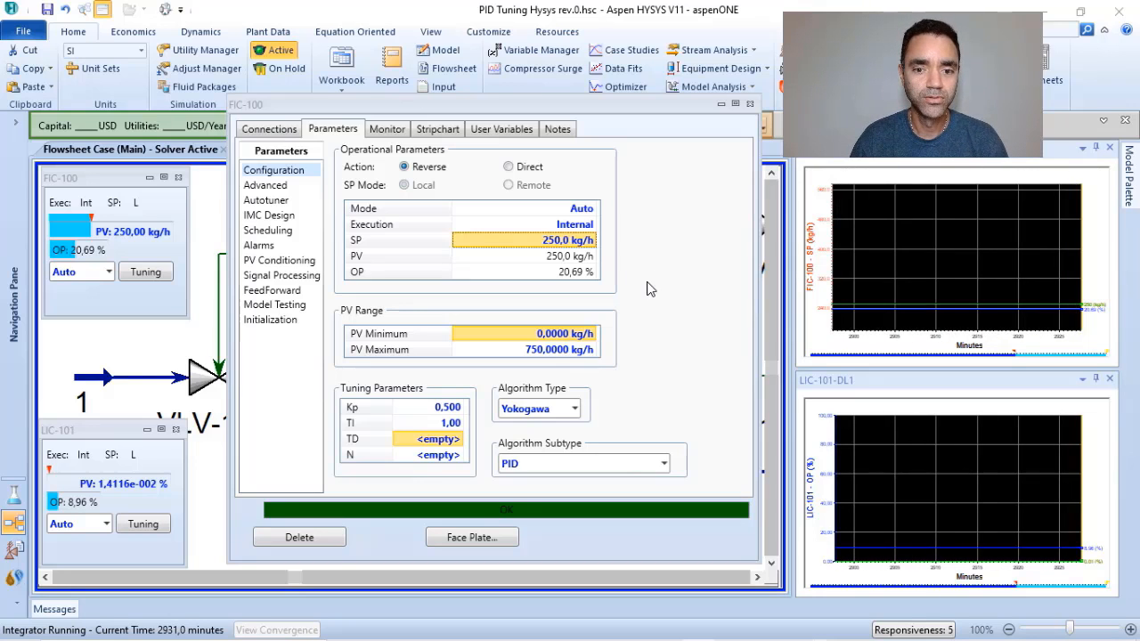
{"action": "left_click", "coordinate": [750, 104]}
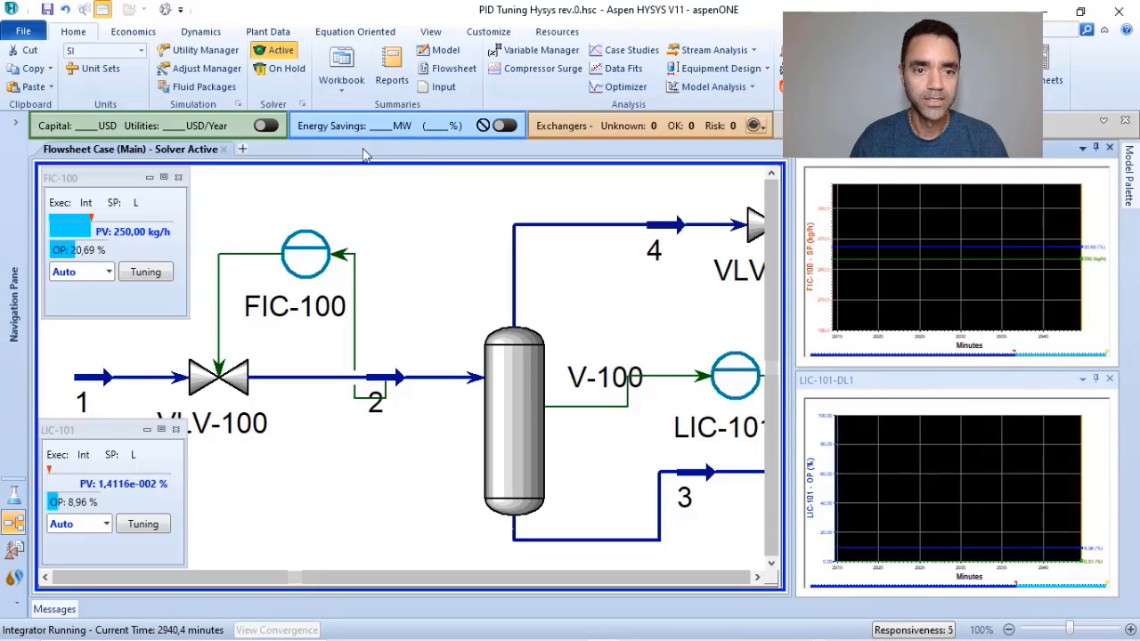
Stop the integrator to set its Acceleration to 0,005, and run the dynamic simulation again.
{"action": "left_click", "coordinate": [201, 32]}
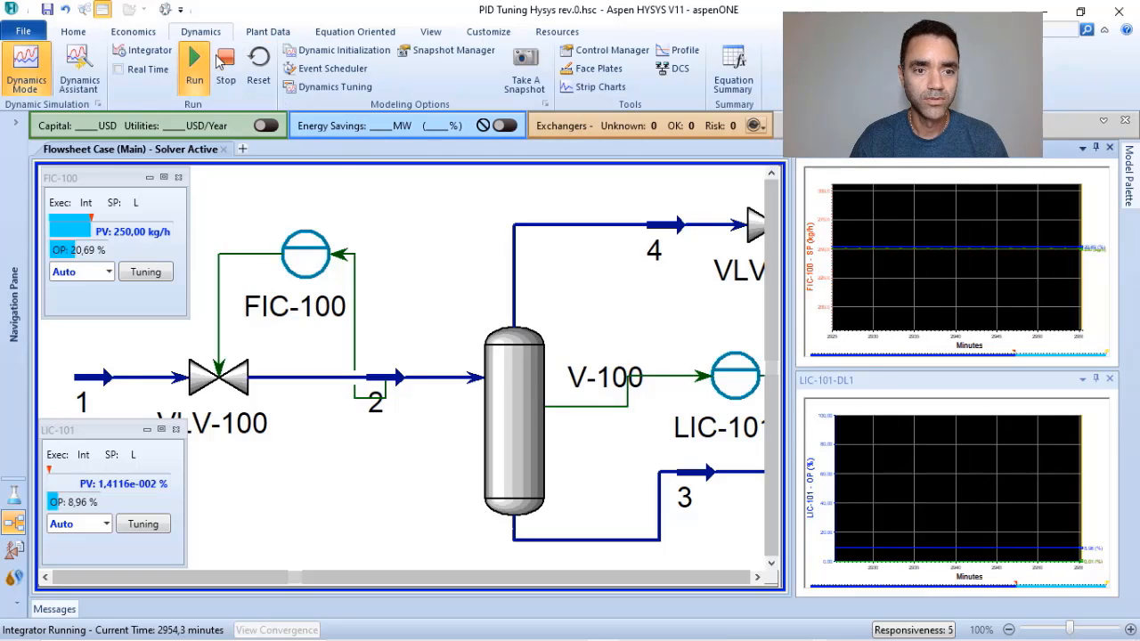
{"action": "left_click", "coordinate": [222, 61]}
{"action": "left_click", "coordinate": [144, 51]}
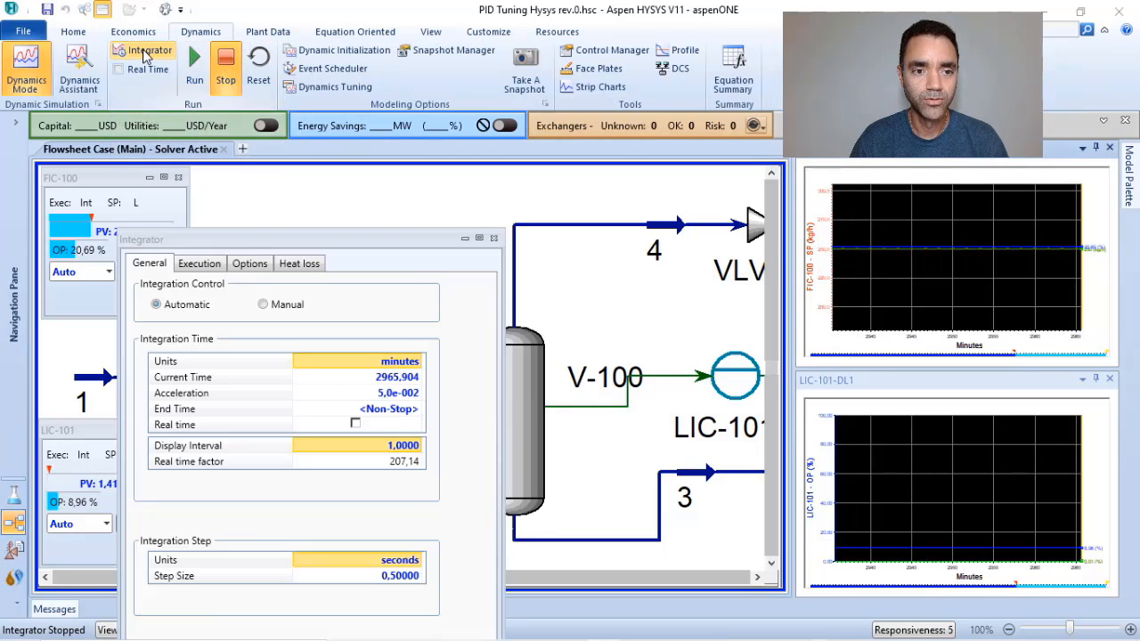
{"action": "left_click", "coordinate": [388, 397]}
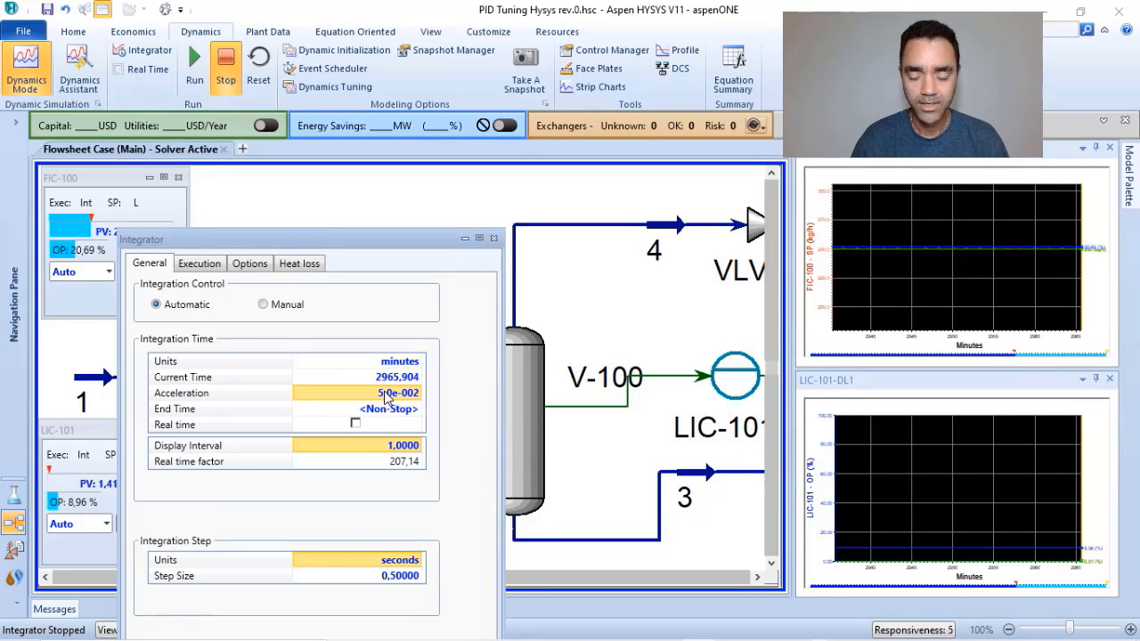
{"action": "type", "text": "0,"}
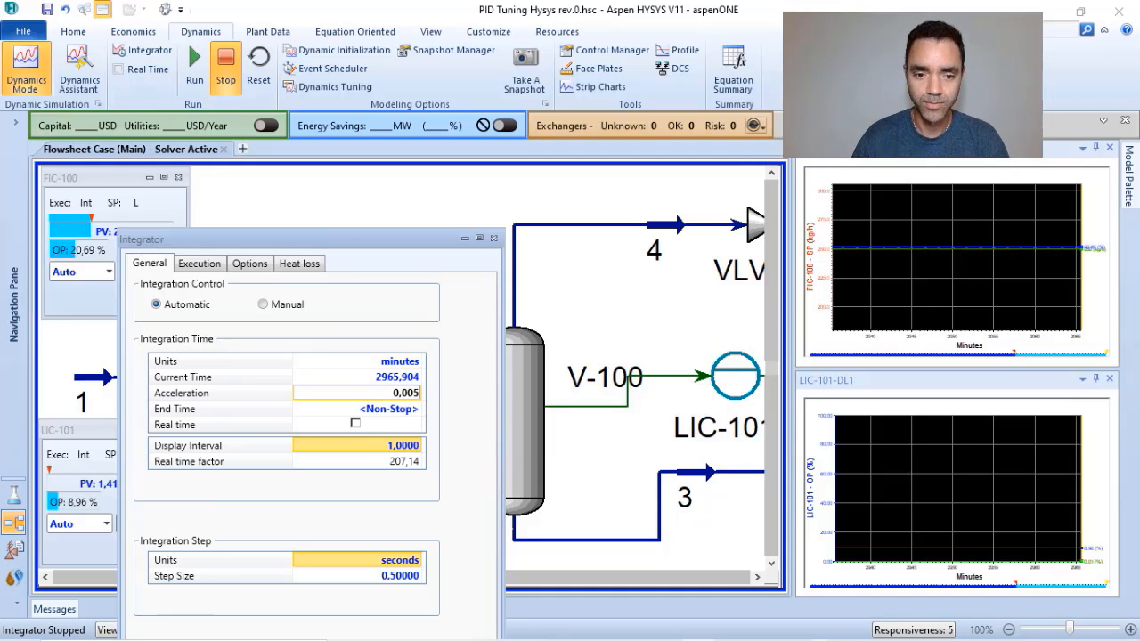
{"action": "type", "text": "005"}
{"action": "key", "text": "Return"}
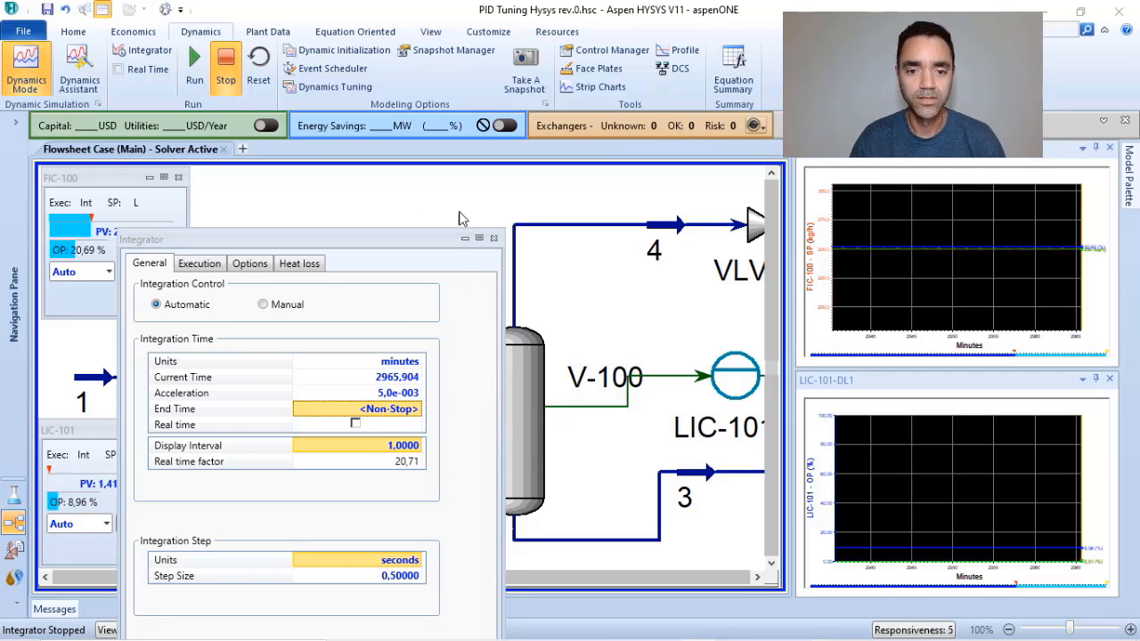
{"action": "left_click", "coordinate": [196, 72]}
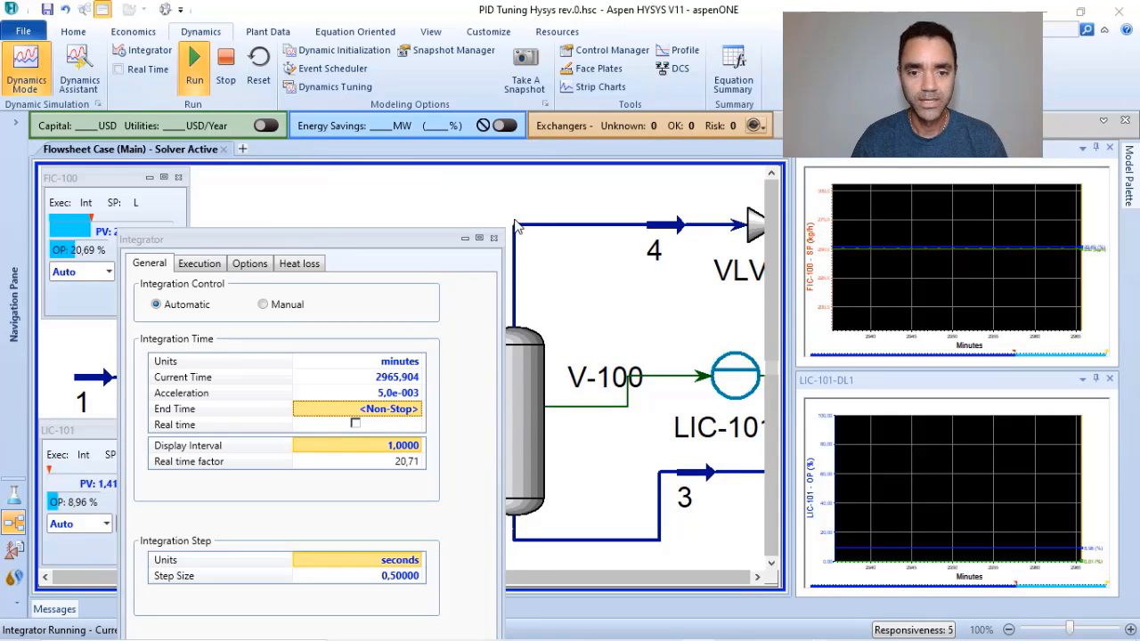
Close the Integrator window and set the FIC-100 setpoint to 350 kg/h on its face plate.
{"action": "left_click", "coordinate": [494, 238]}
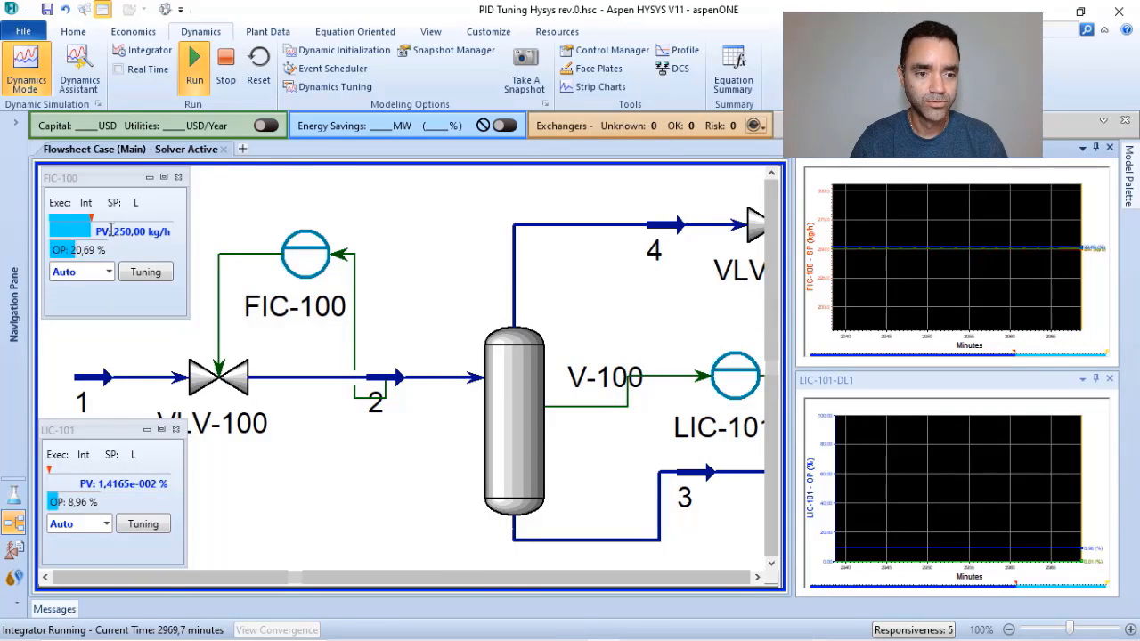
{"action": "left_click", "coordinate": [111, 230]}
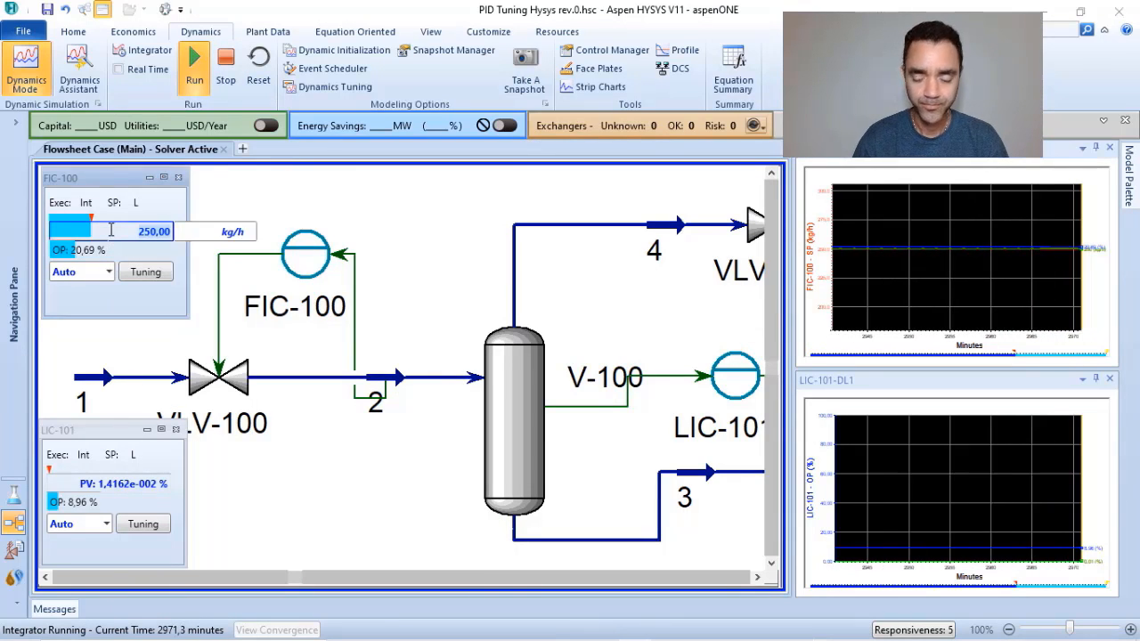
{"action": "type", "text": "350"}
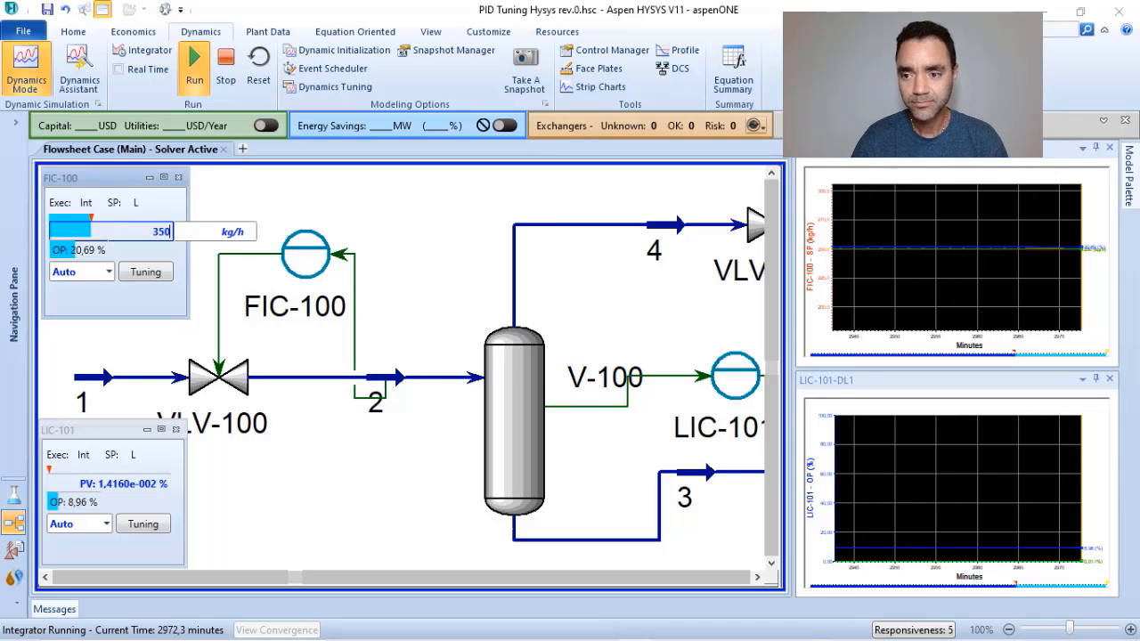
{"action": "key", "text": "Return"}
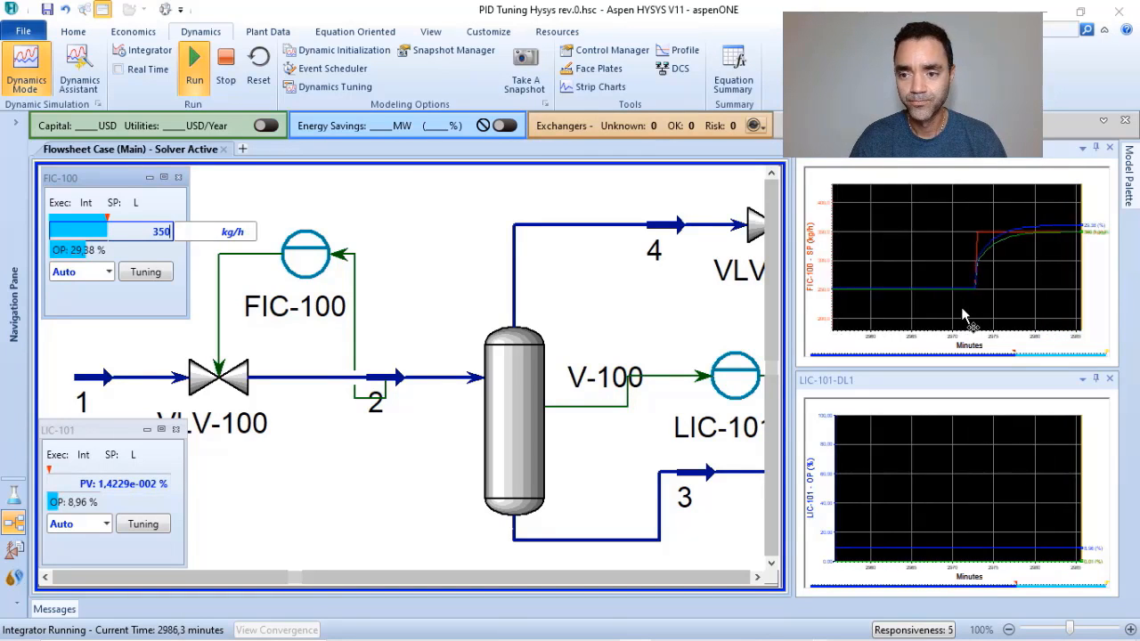
Examine the FIC-100 tuning parameters and its monitor trend, and close the controller window.
{"action": "left_click", "coordinate": [161, 278]}
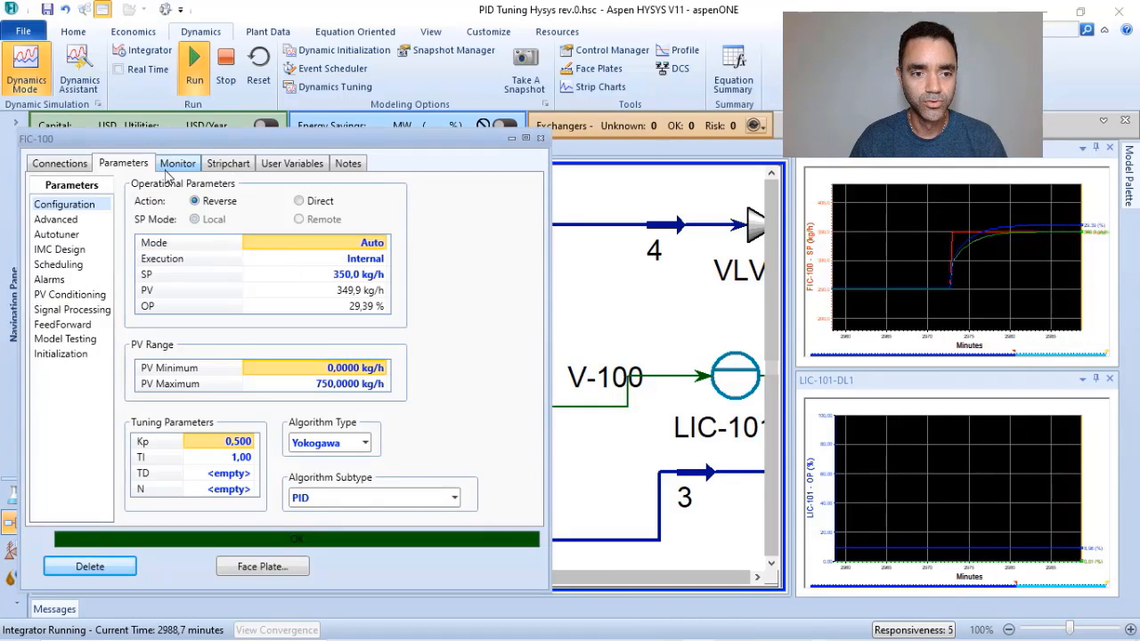
{"action": "left_click", "coordinate": [178, 164]}
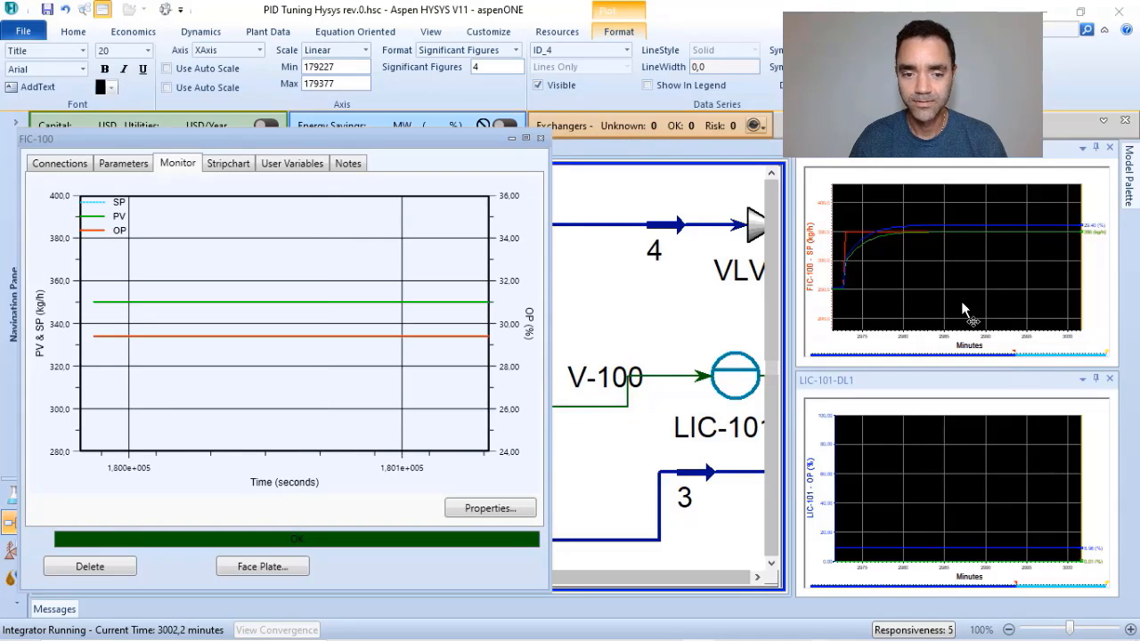
{"action": "left_click", "coordinate": [540, 141]}
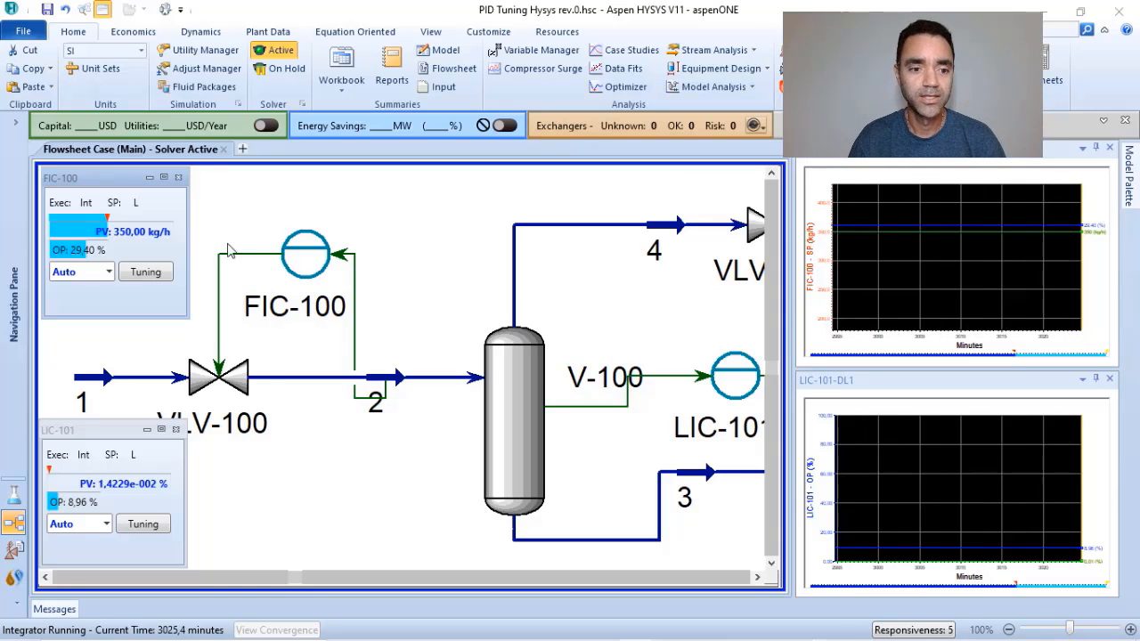
Switch the FIC-100 face plate to Man mode and set its OP to 45 %.
{"action": "left_click", "coordinate": [108, 275]}
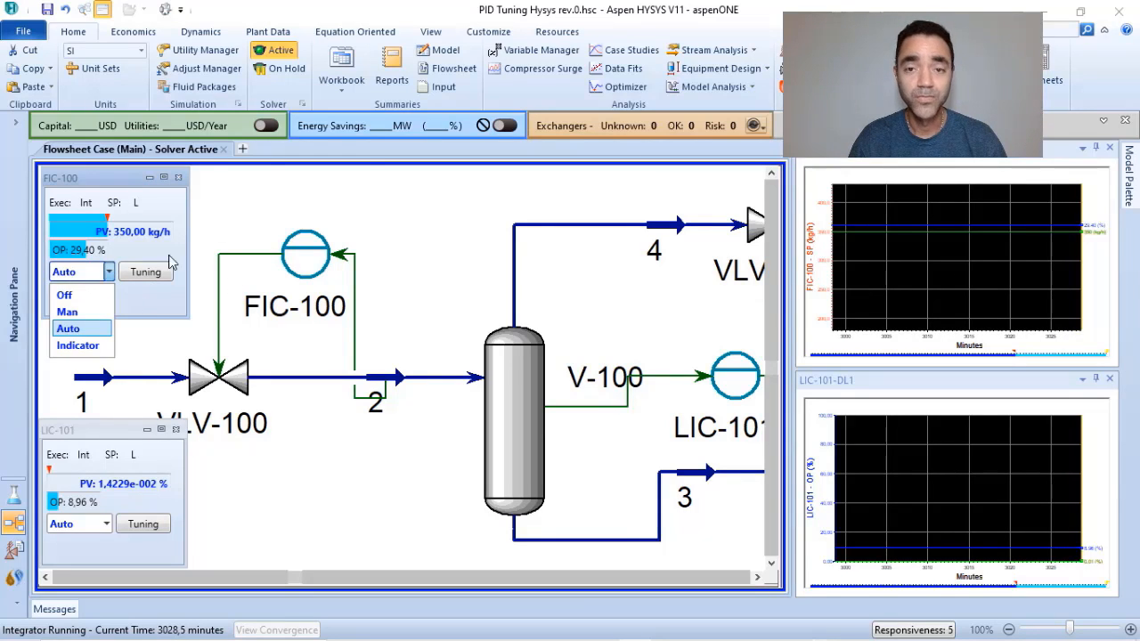
{"action": "left_click", "coordinate": [90, 311]}
{"action": "left_click", "coordinate": [89, 250]}
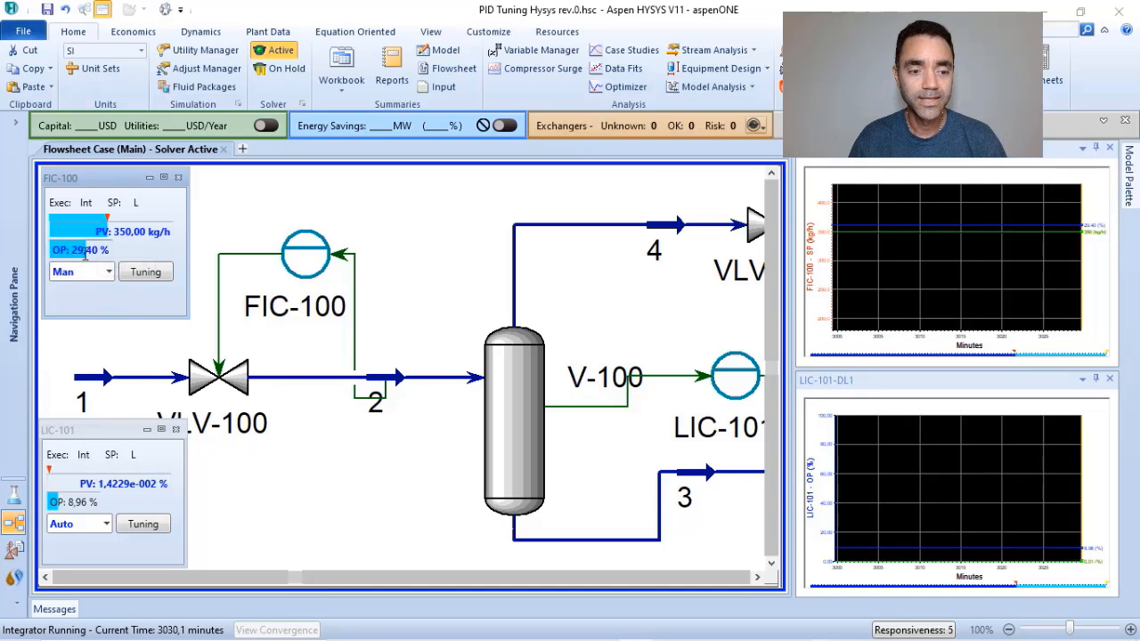
{"action": "left_click", "coordinate": [89, 252]}
{"action": "left_click", "coordinate": [66, 252]}
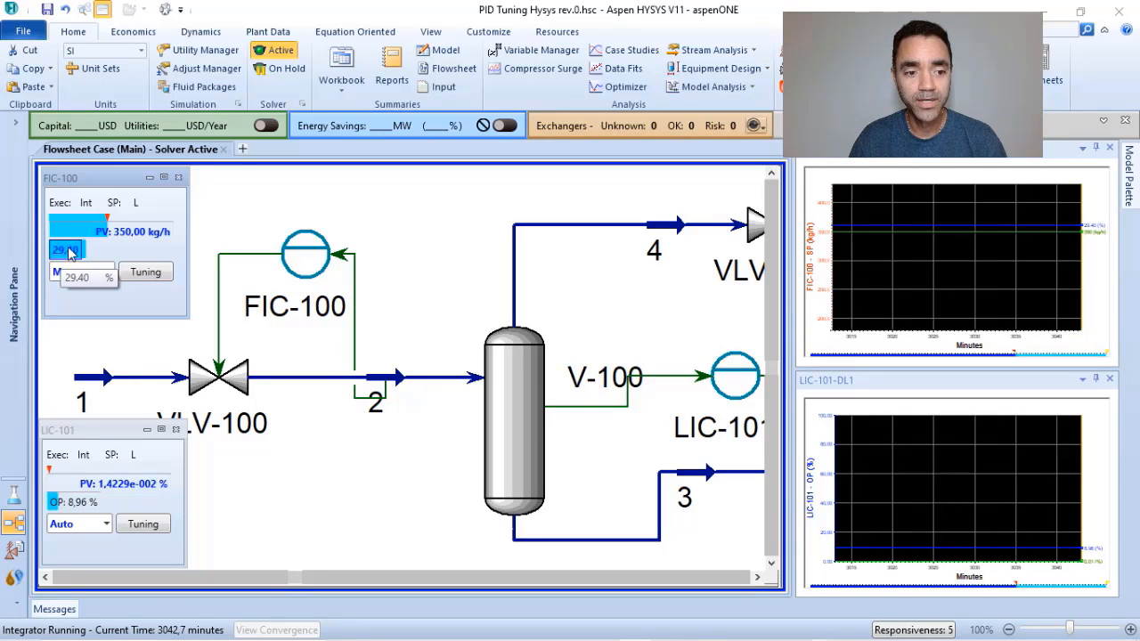
{"action": "left_click", "coordinate": [66, 251]}
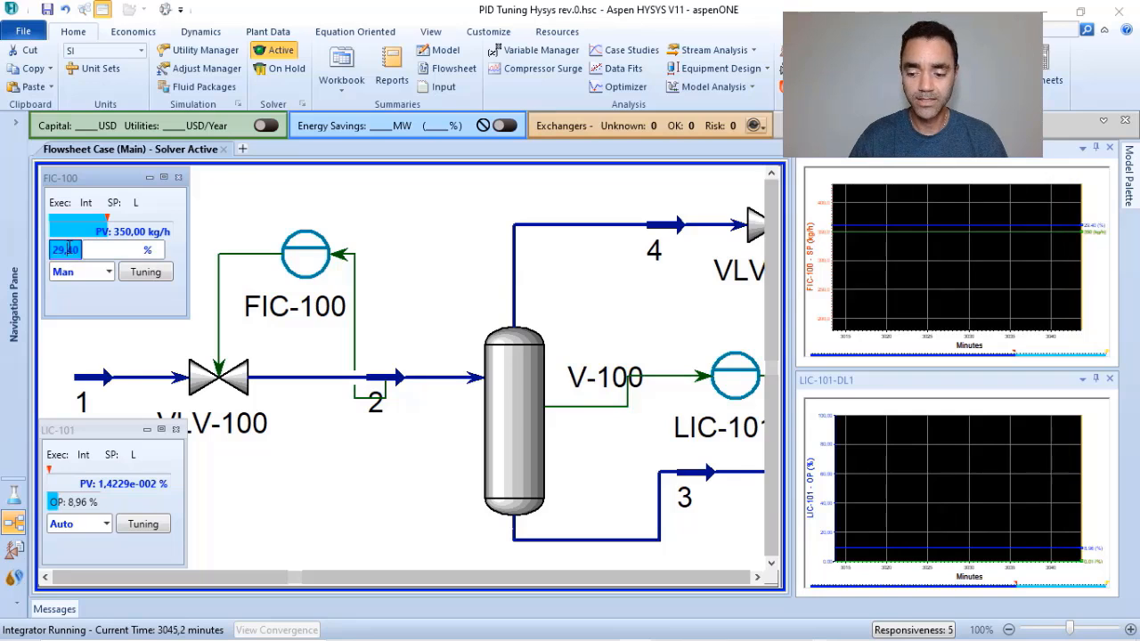
{"action": "type", "text": "40"}
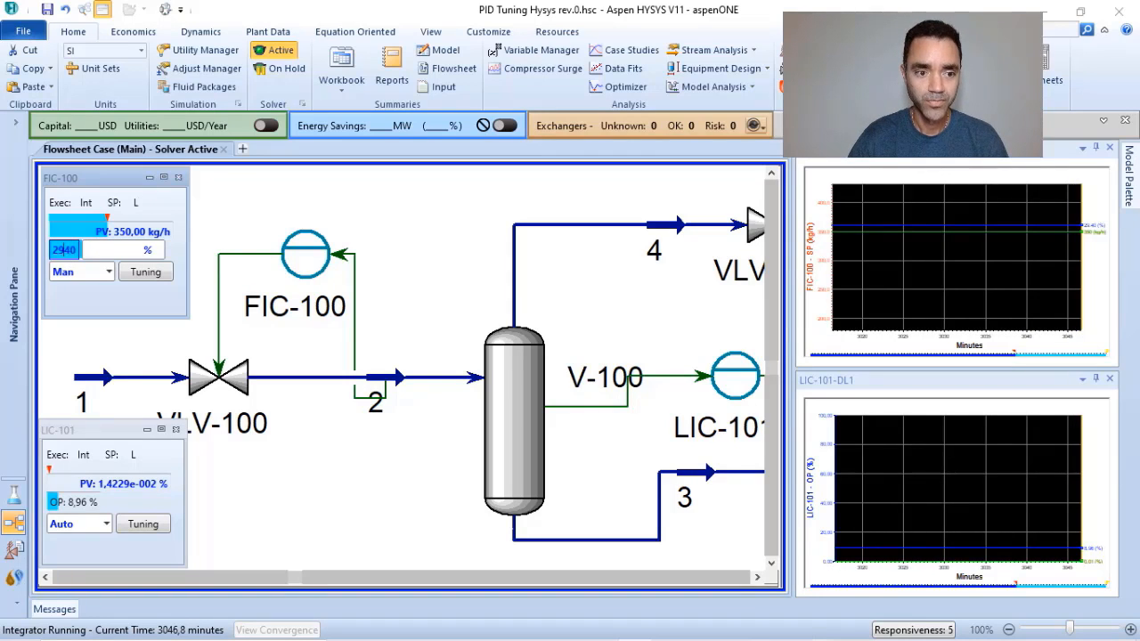
{"action": "key", "text": "BackSpace"}
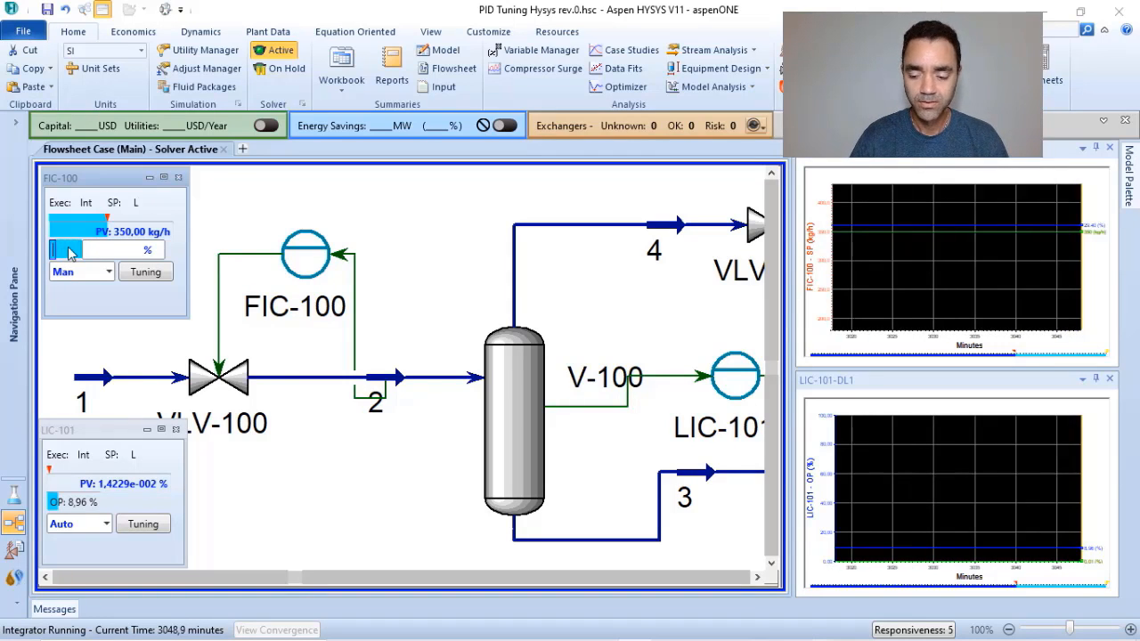
{"action": "type", "text": "45"}
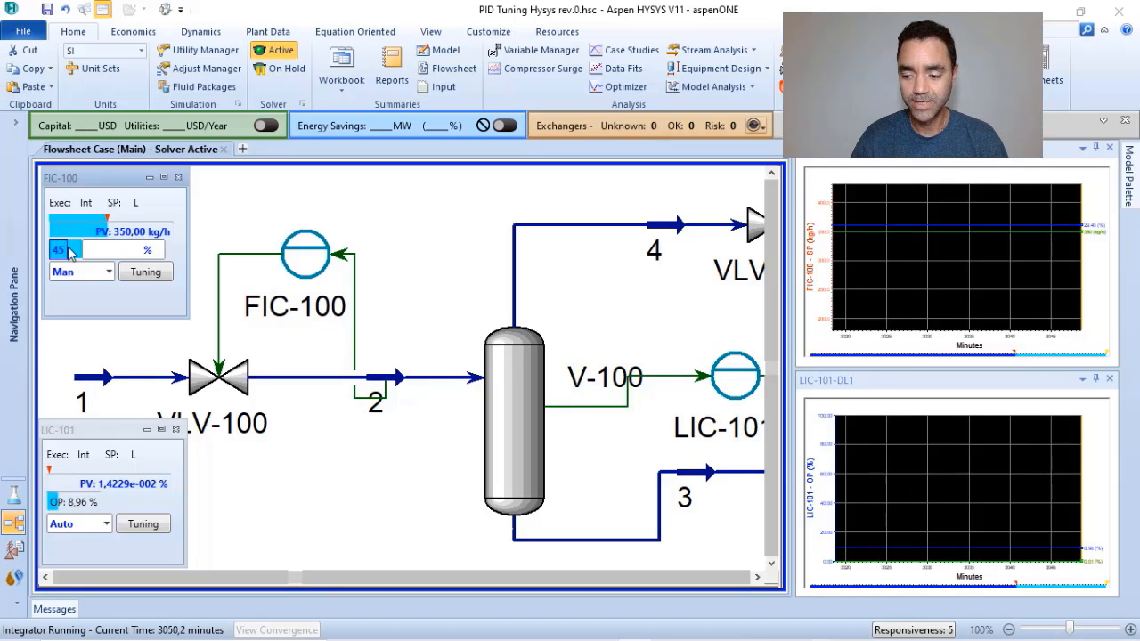
{"action": "key", "text": "Return"}
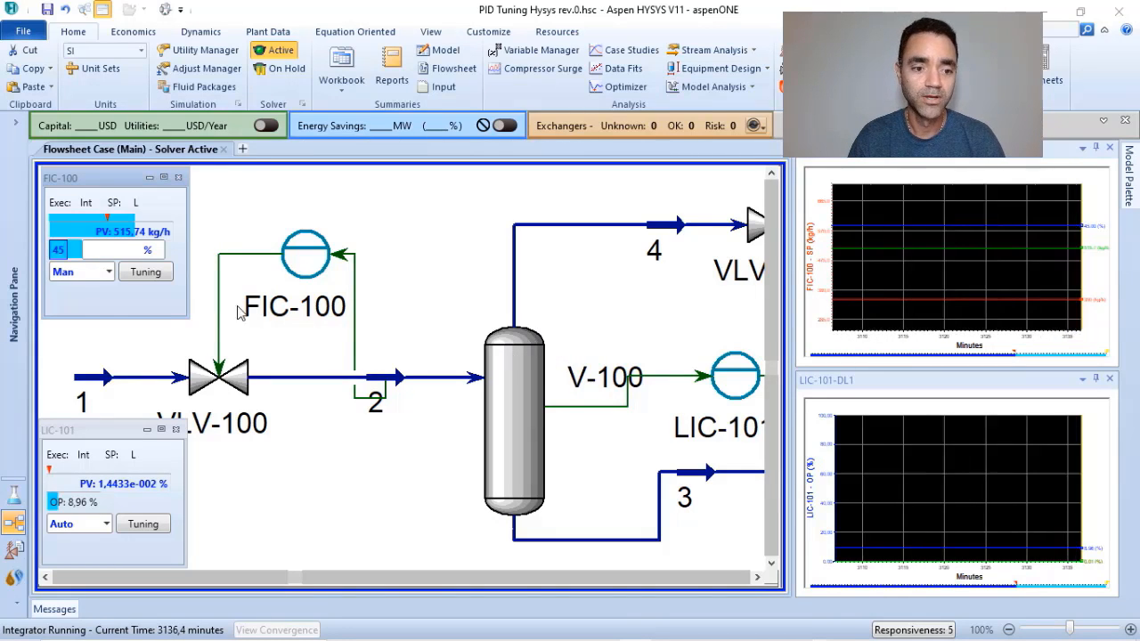
Return FIC-100 to Auto mode and fit the whole flowsheet in the view.
{"action": "left_click", "coordinate": [110, 272]}
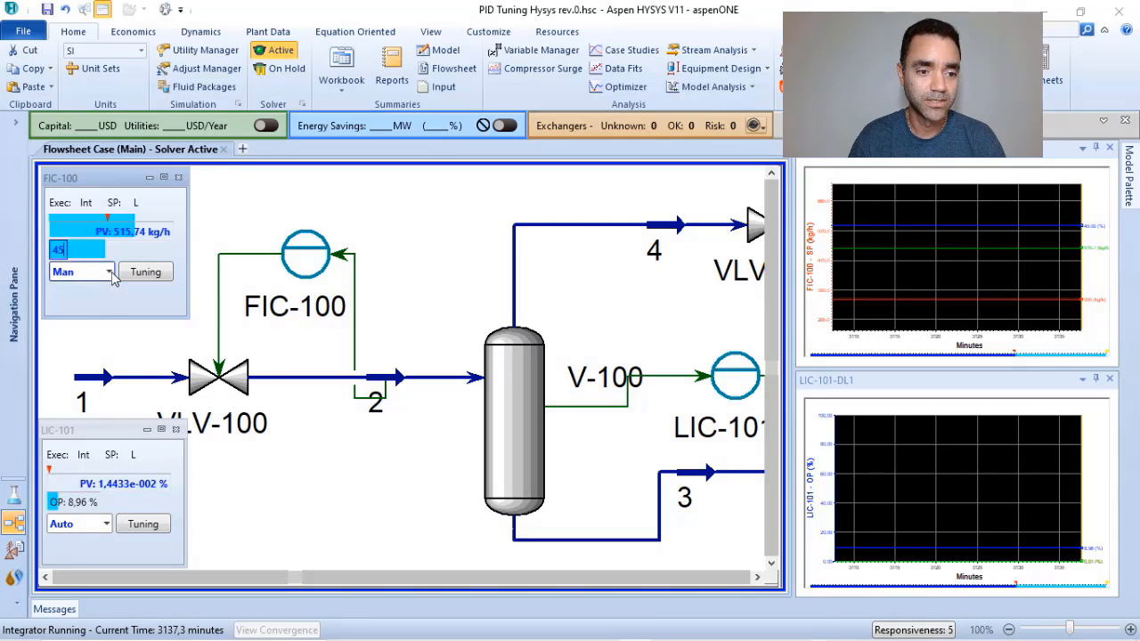
{"action": "left_click", "coordinate": [68, 329]}
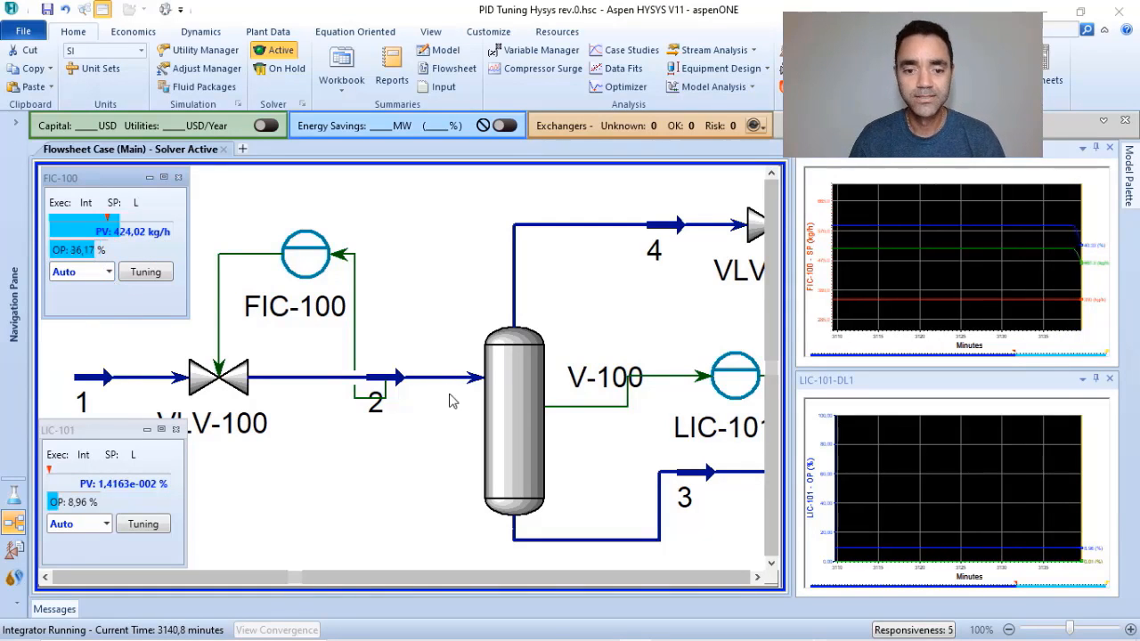
{"action": "left_click", "coordinate": [565, 436]}
{"action": "left_click", "coordinate": [1130, 630]}
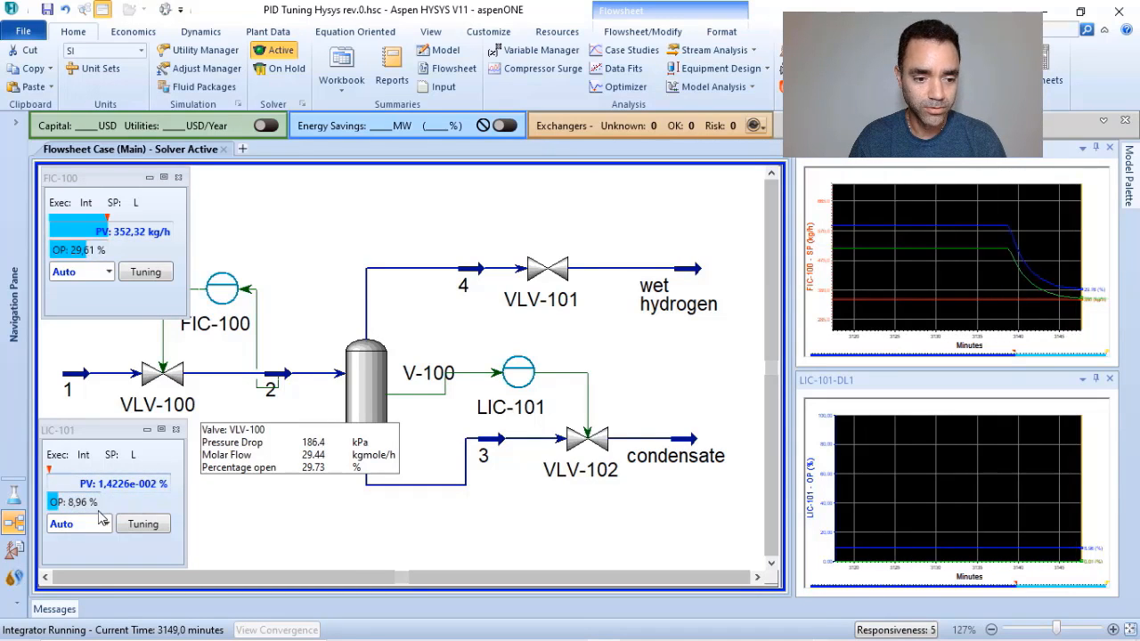
Review the LIC-101 action, PV range and tuning parameters along with its available modes, and close the controller window.
{"action": "left_click", "coordinate": [143, 523]}
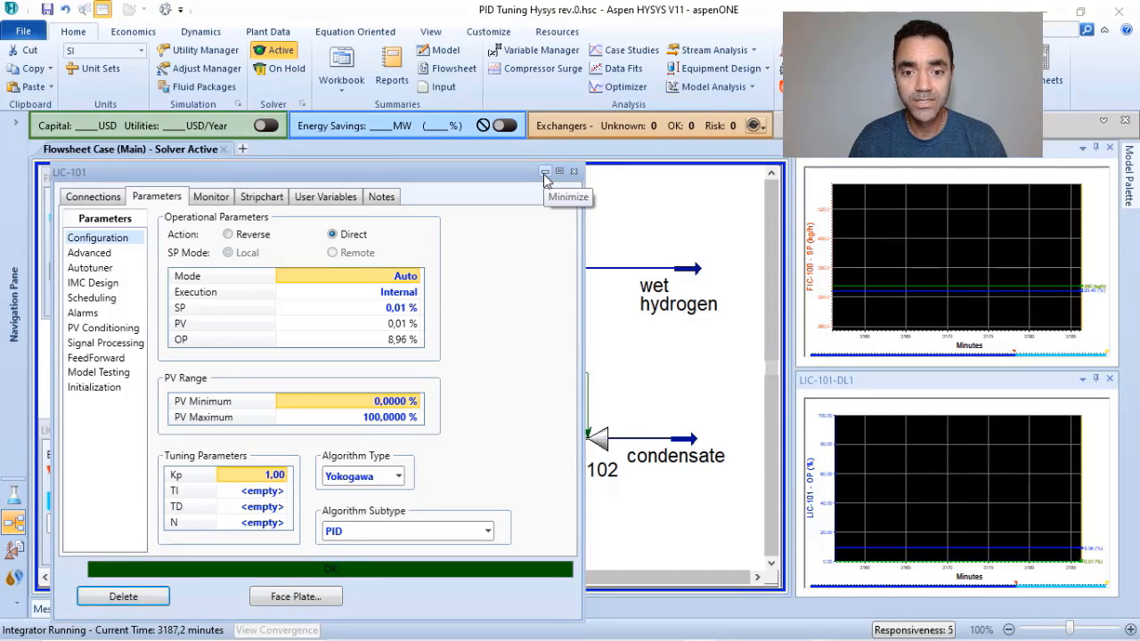
{"action": "left_click", "coordinate": [545, 173]}
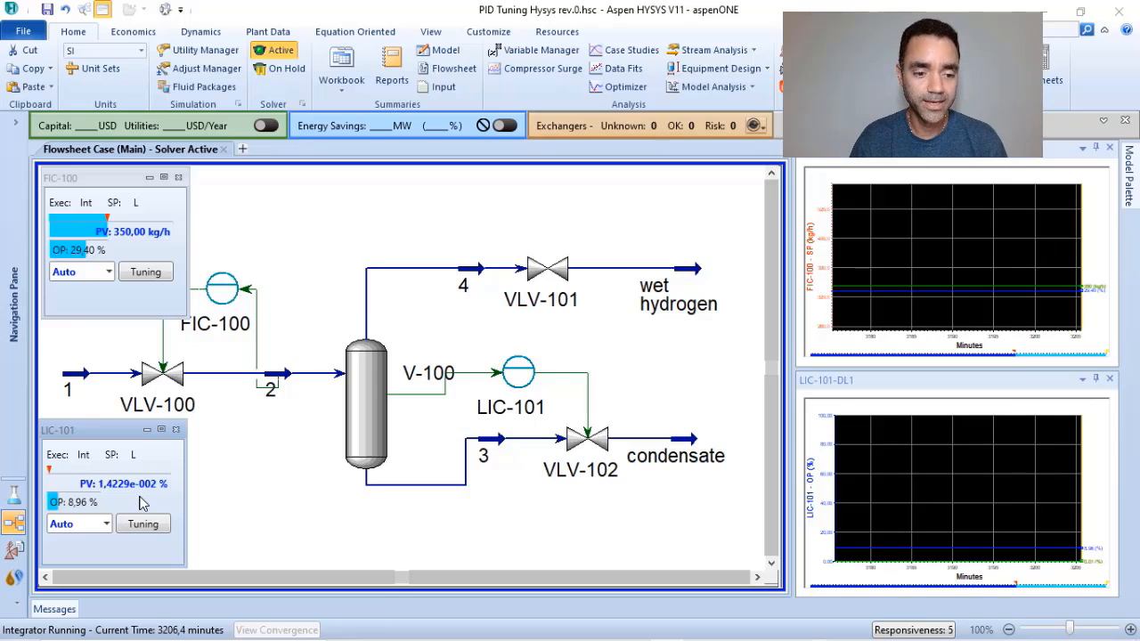
{"action": "left_click", "coordinate": [107, 525]}
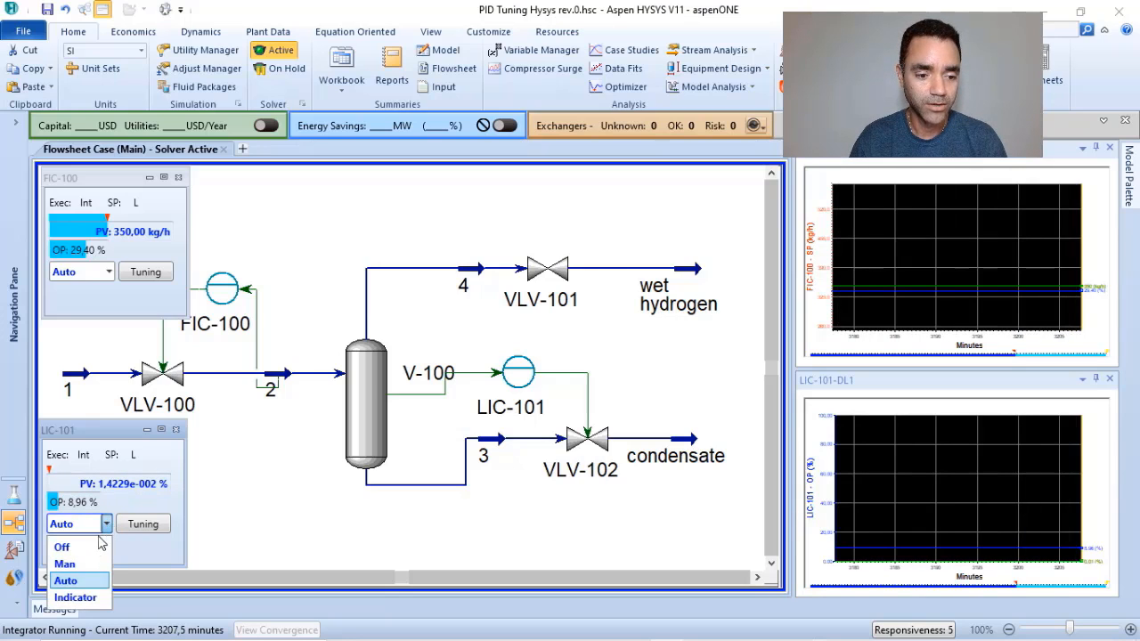
{"action": "left_click", "coordinate": [121, 505]}
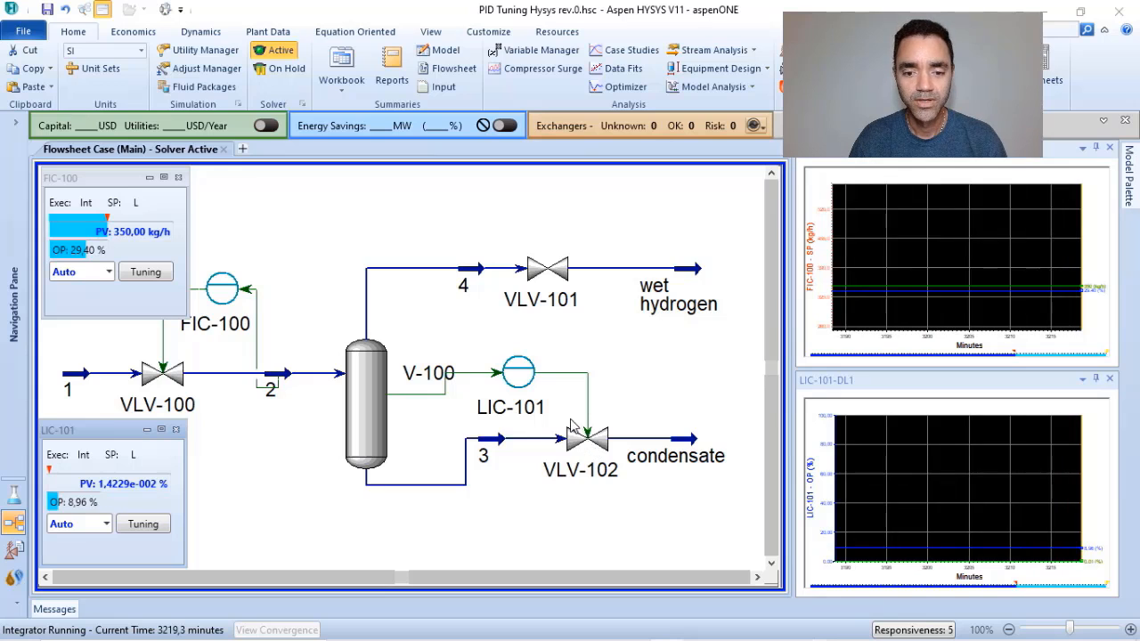
{"action": "double_click", "coordinate": [508, 378]}
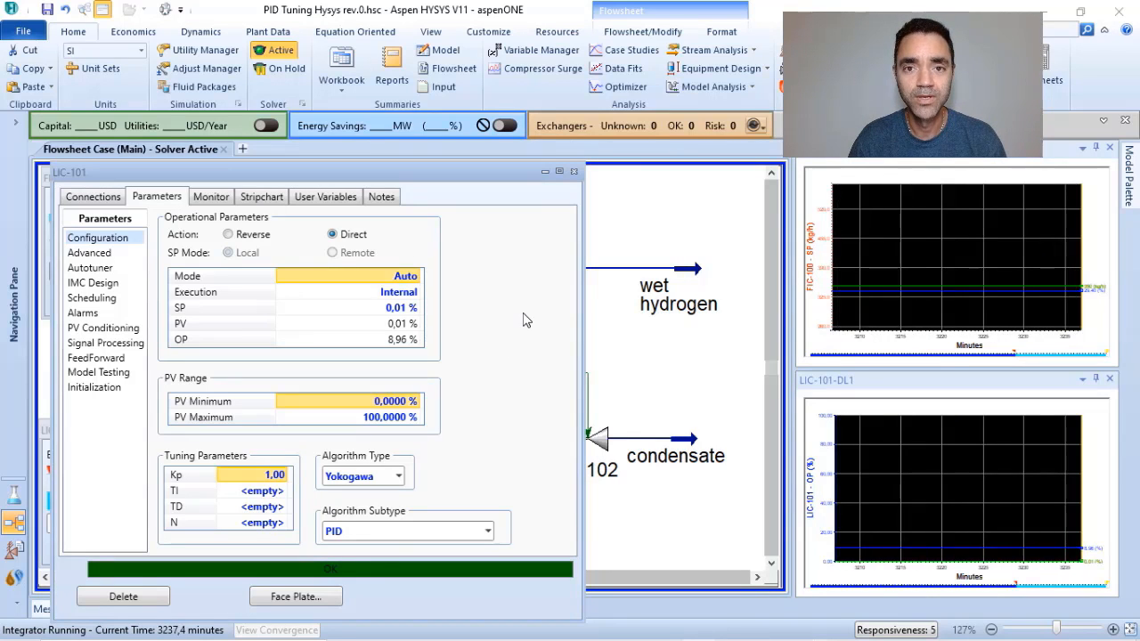
{"action": "left_click", "coordinate": [574, 172]}
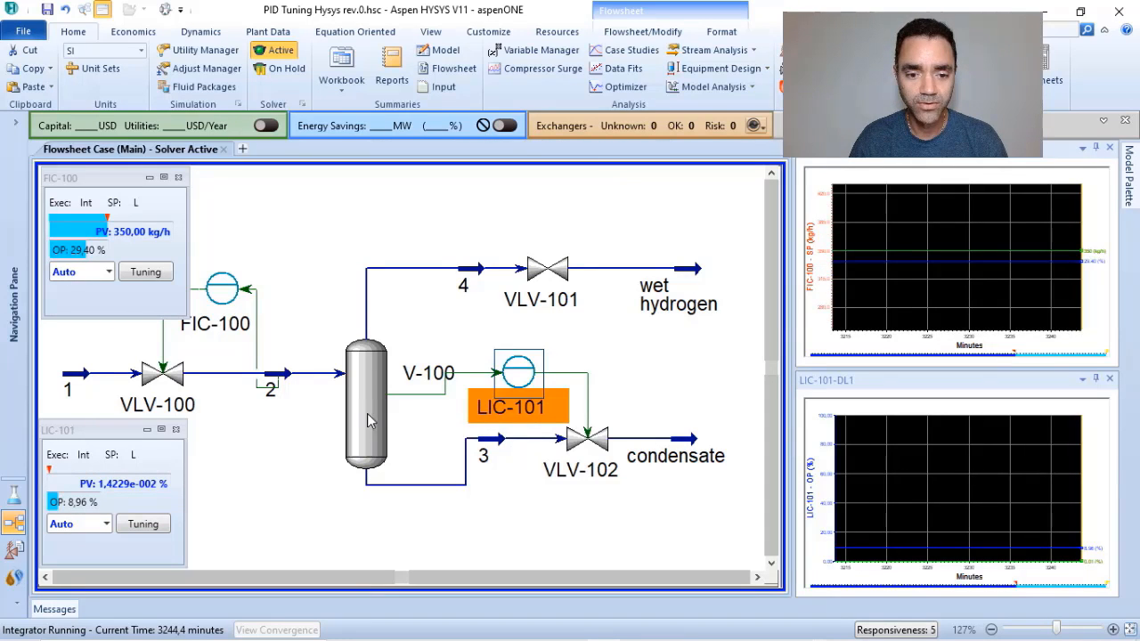
Switch LIC-101 to Man mode and lower its OP in stages to 5 % and 0 %.
{"action": "left_click", "coordinate": [106, 524]}
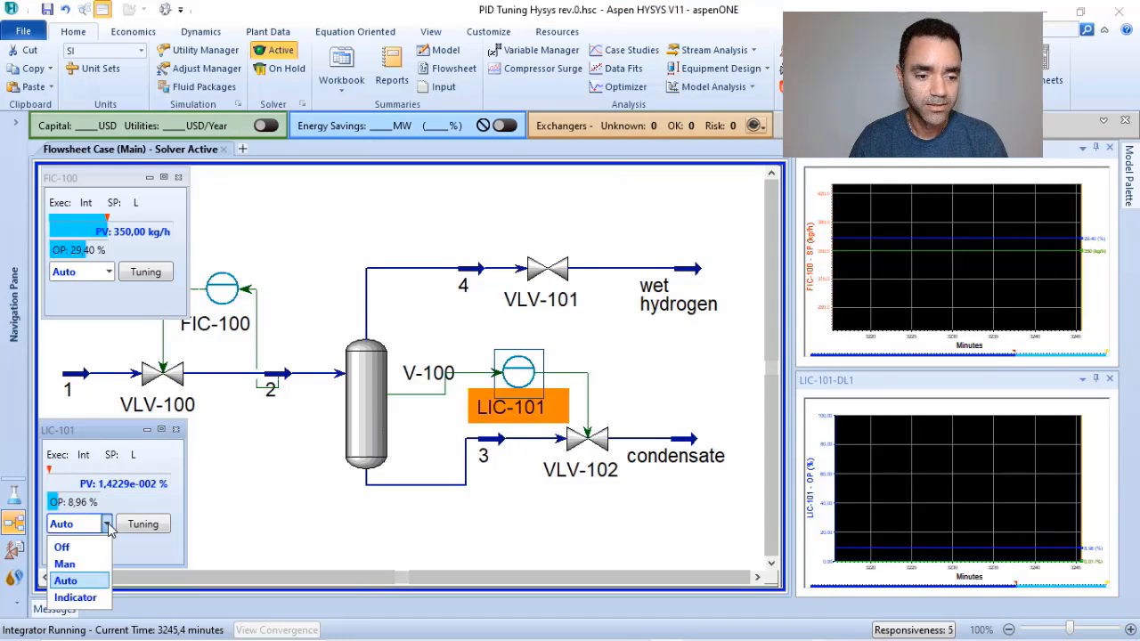
{"action": "left_click", "coordinate": [79, 563]}
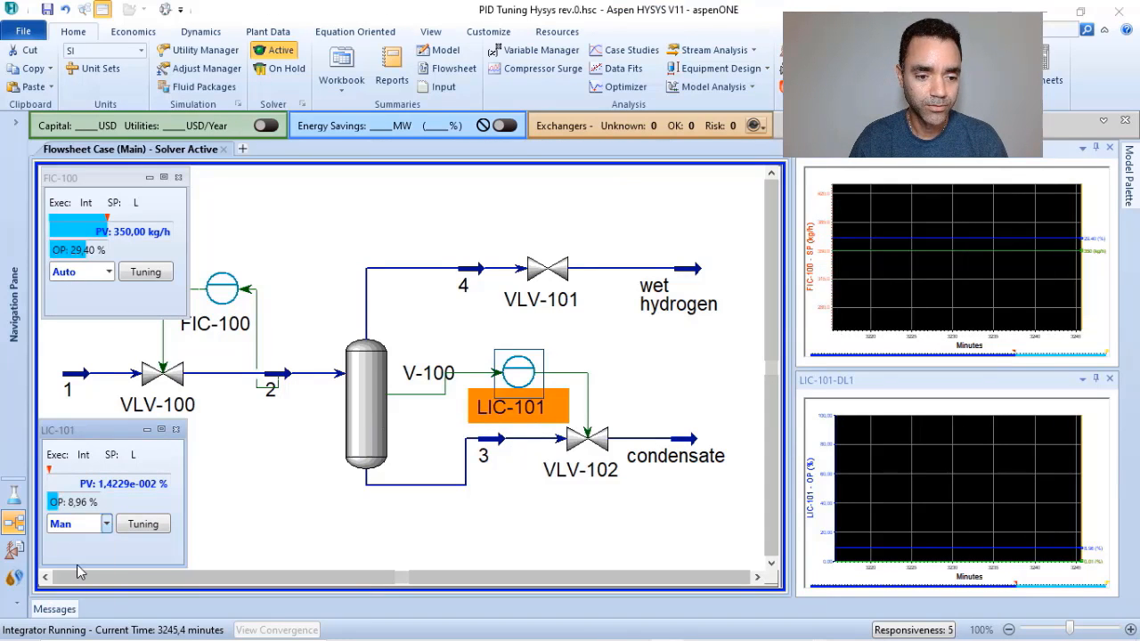
{"action": "left_click", "coordinate": [89, 501]}
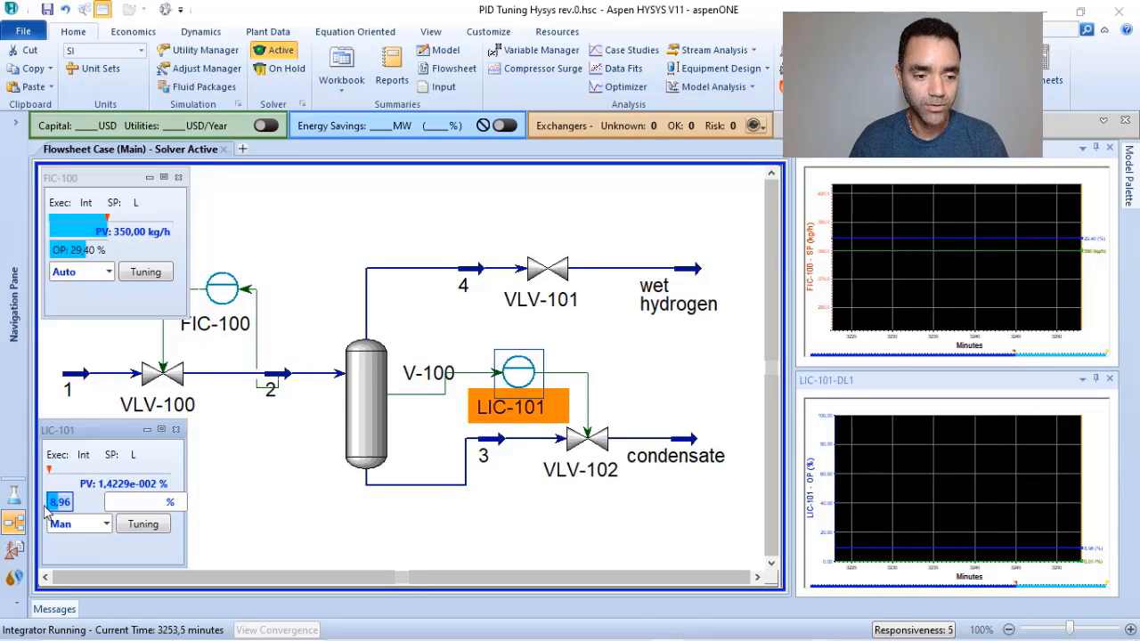
{"action": "key", "text": "BackSpace"}
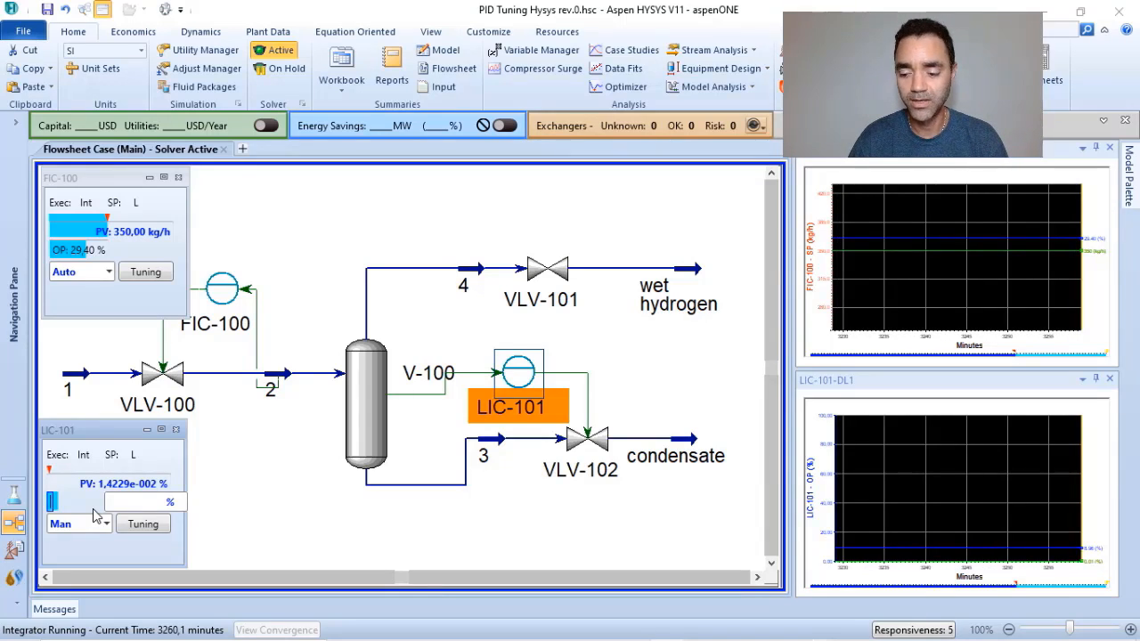
{"action": "type", "text": "5"}
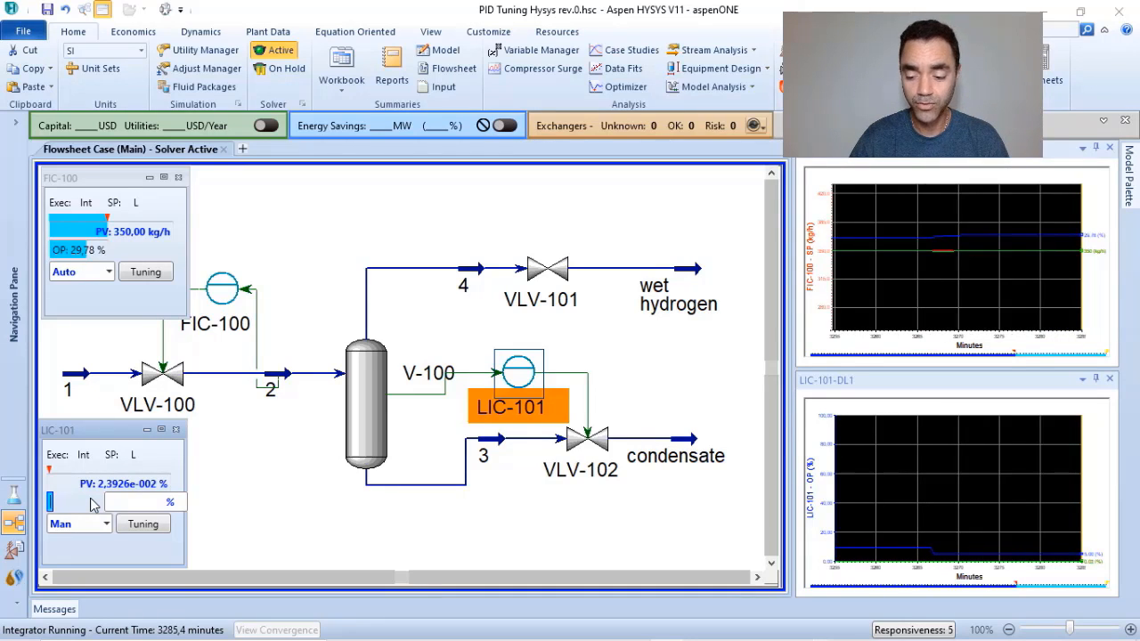
{"action": "type", "text": "1"}
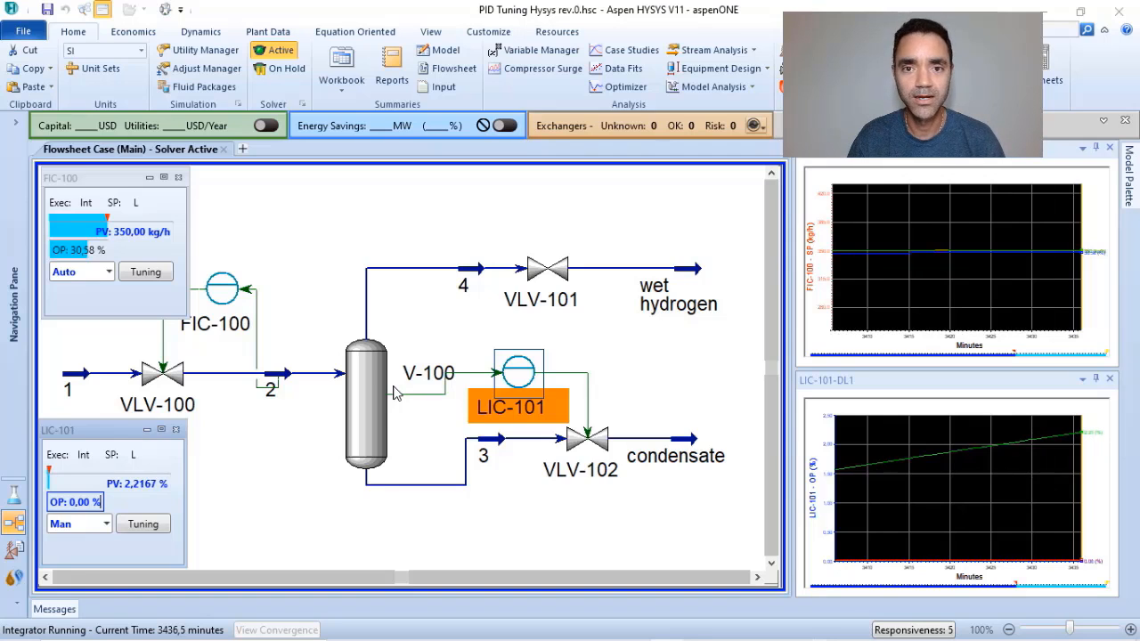
Deselect the LIC-101 controller on the flowsheet and set its OP to 1 % on the face plate.
{"action": "left_click", "coordinate": [323, 299]}
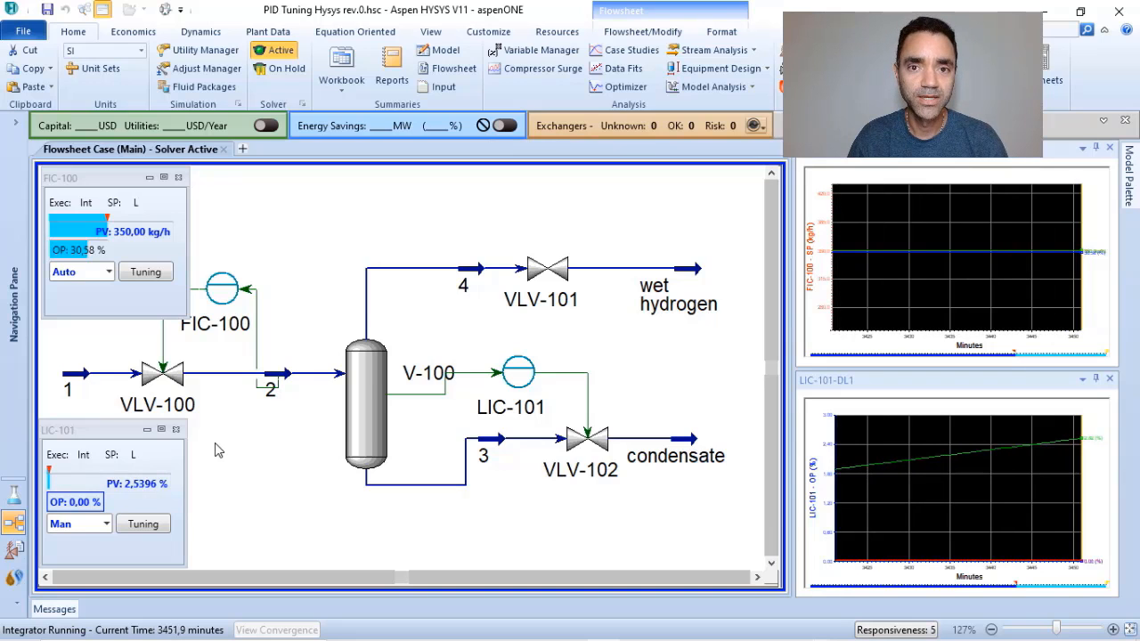
{"action": "left_click", "coordinate": [79, 501]}
{"action": "key", "text": "Return"}
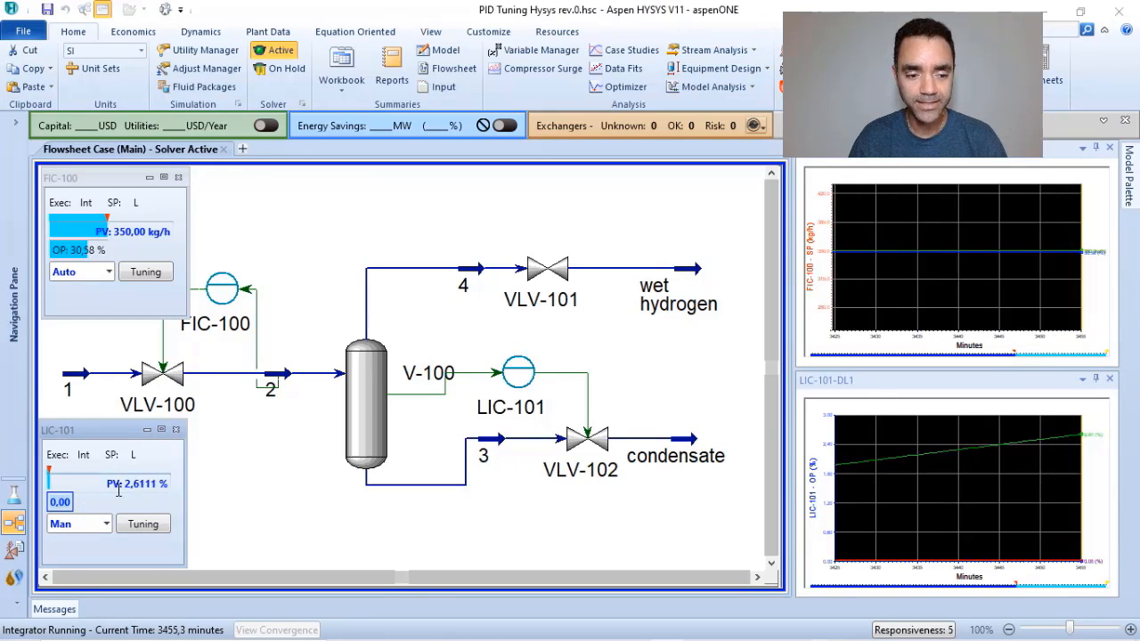
{"action": "type", "text": "1"}
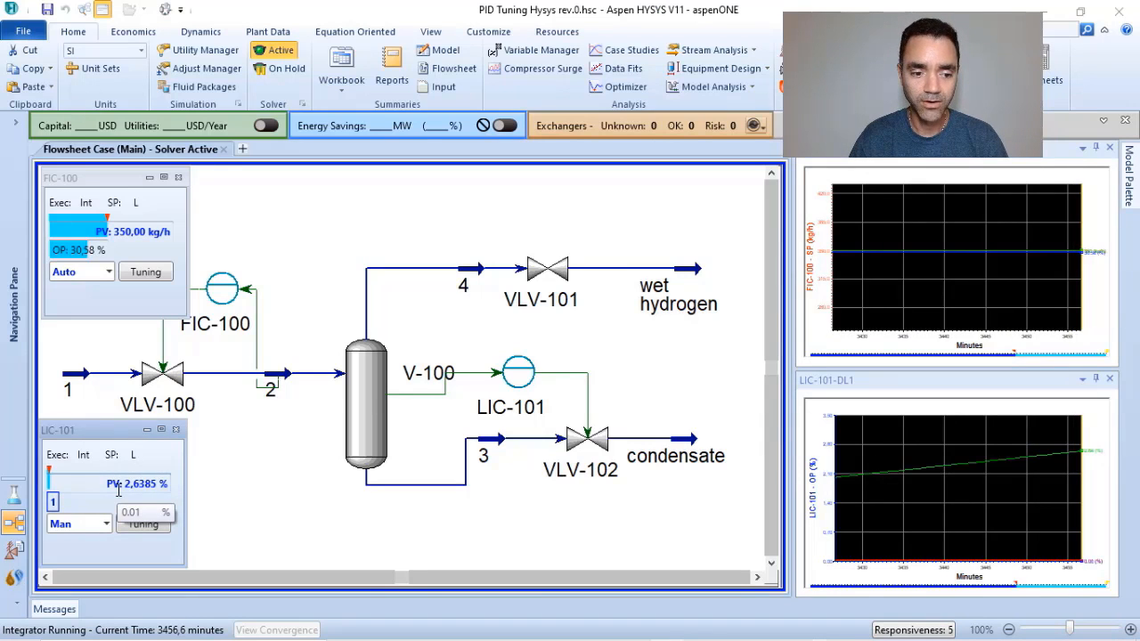
{"action": "key", "text": "Return"}
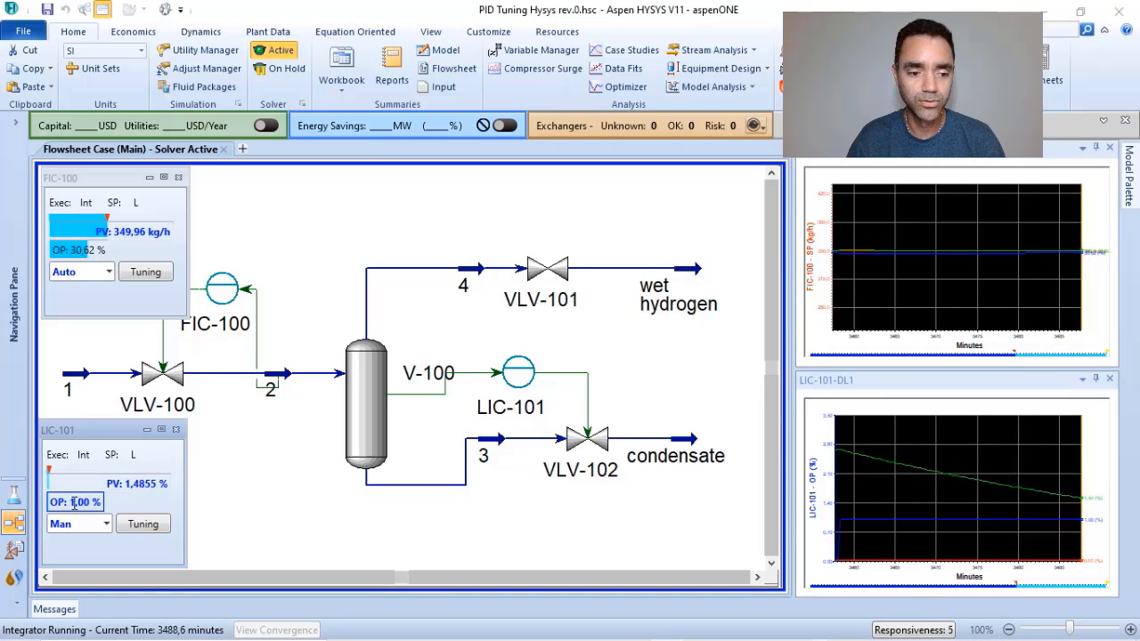
{"action": "double_click", "coordinate": [83, 501]}
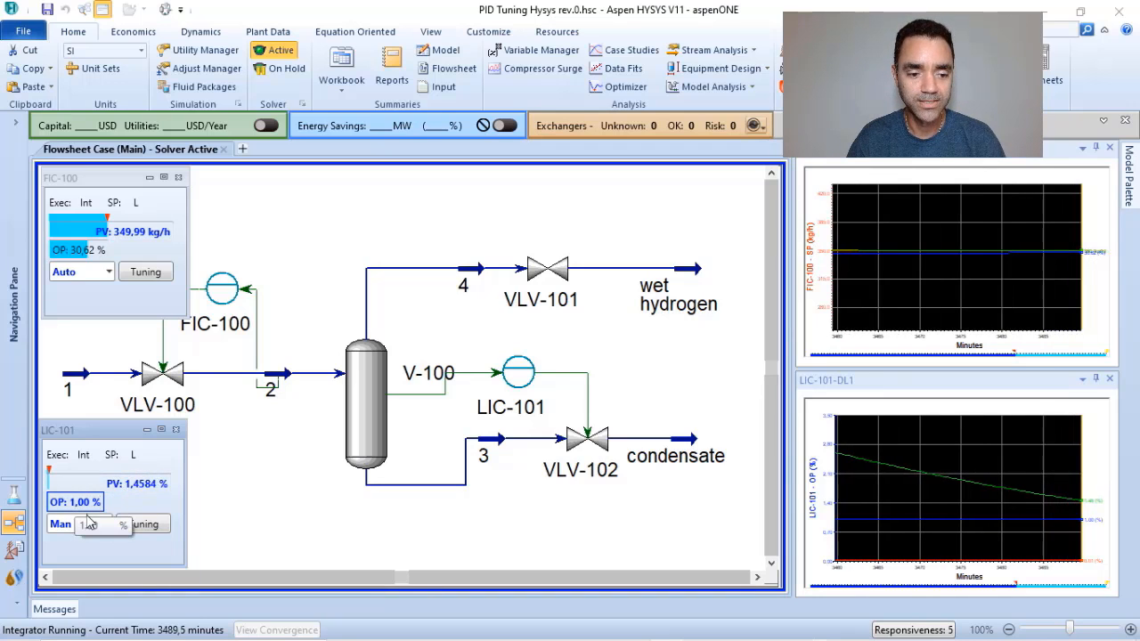
Set the LIC-101 tuning parameters to a Kp of 0,5 and a TI of 0,8.
{"action": "left_click", "coordinate": [145, 525]}
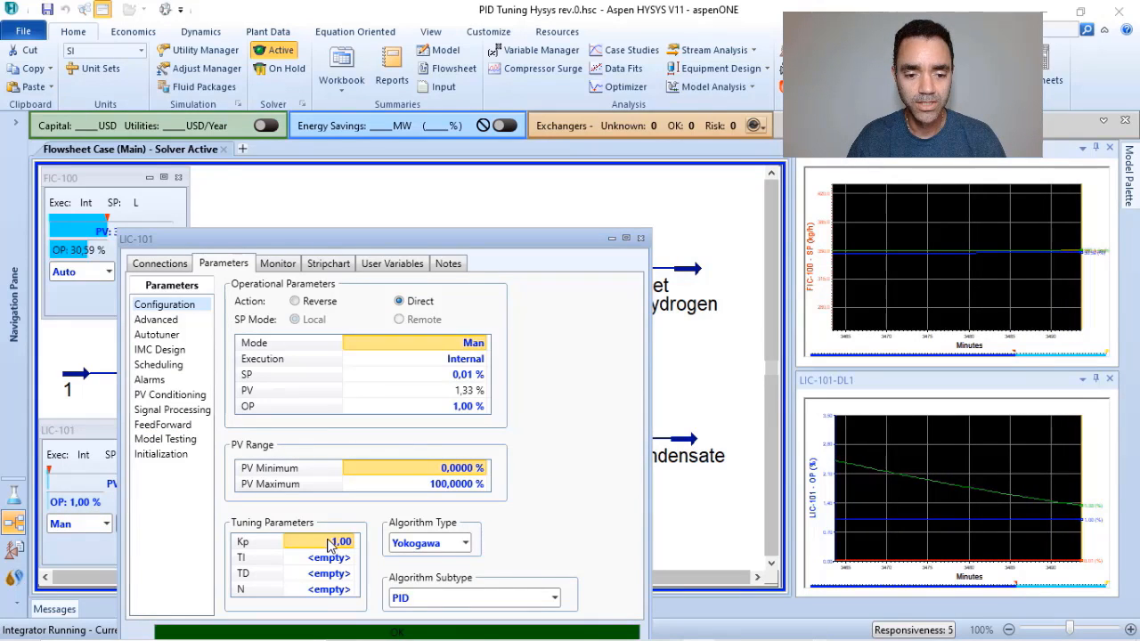
{"action": "type", "text": "0,"}
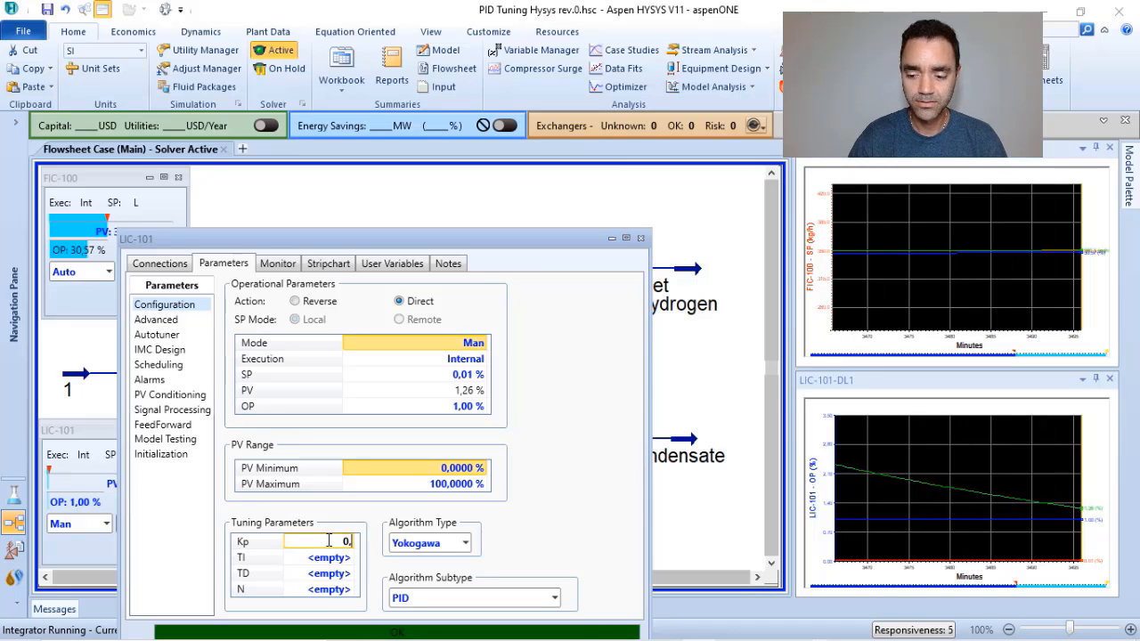
{"action": "type", "text": "5"}
{"action": "key", "text": "Return"}
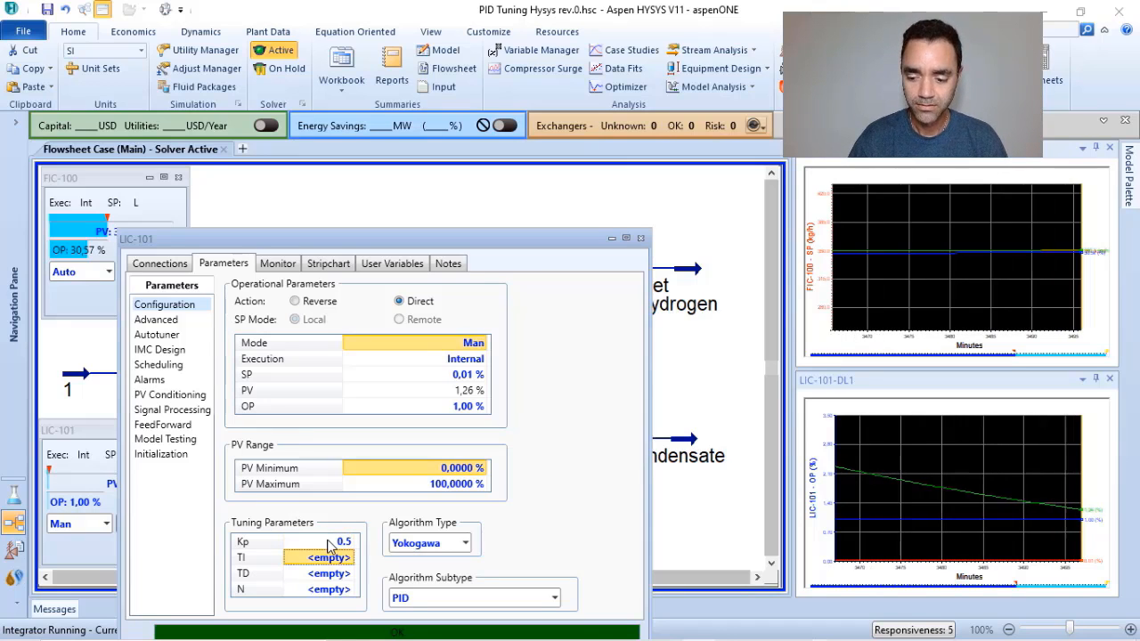
{"action": "type", "text": "0,8"}
{"action": "key", "text": "Return"}
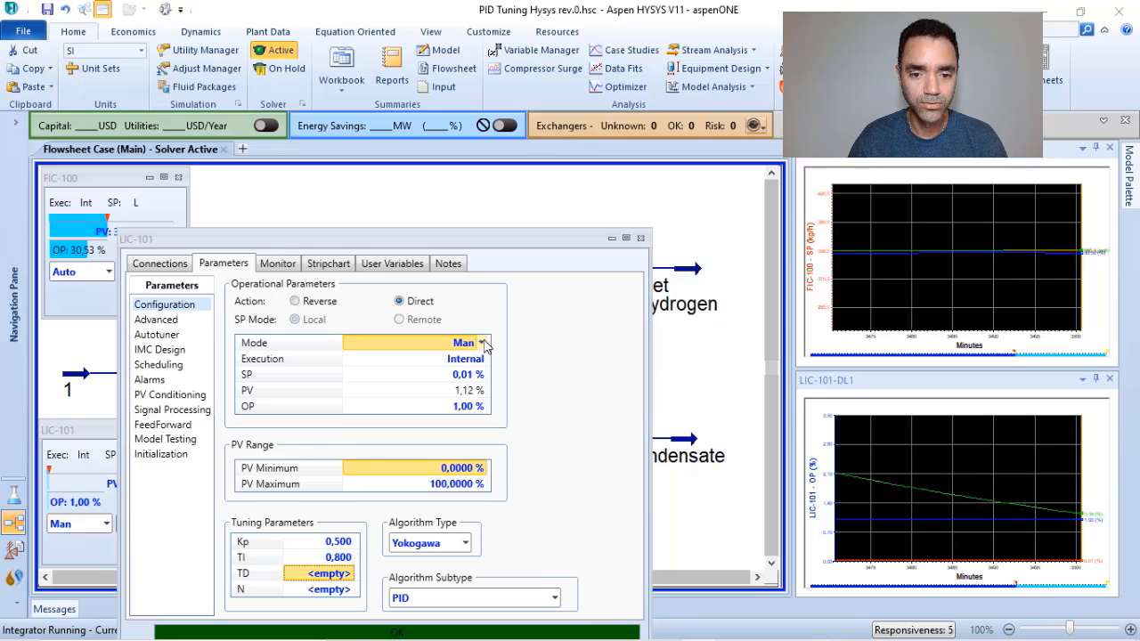
Switch LIC-101 to Auto mode and move its window so that the whole dialog and its face plate can be seen.
{"action": "left_click", "coordinate": [482, 343]}
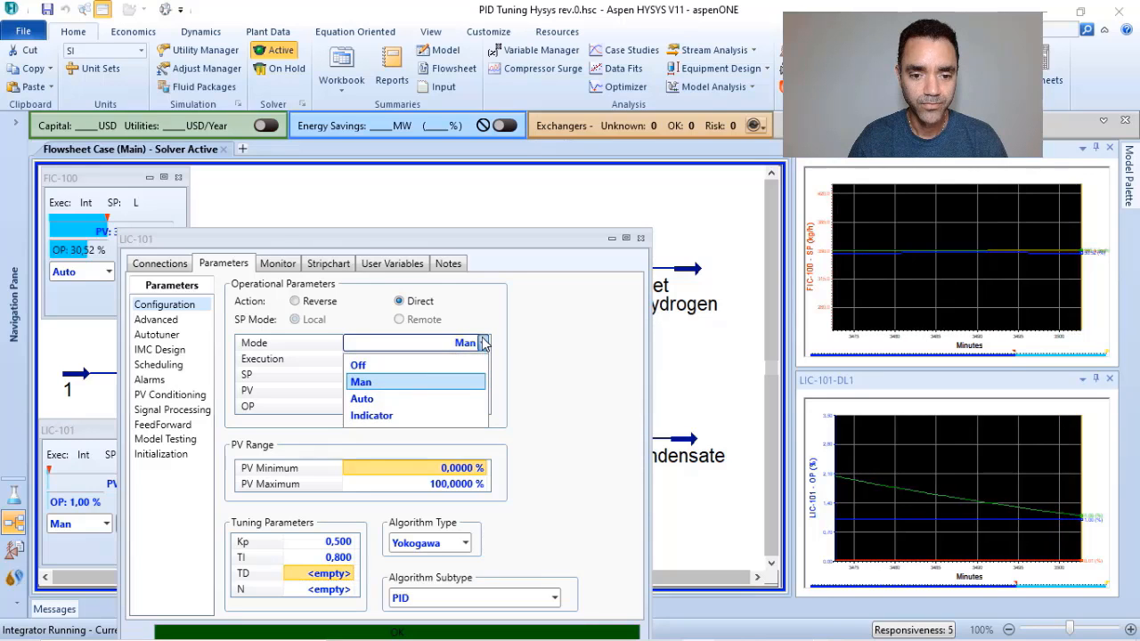
{"action": "left_click", "coordinate": [363, 399]}
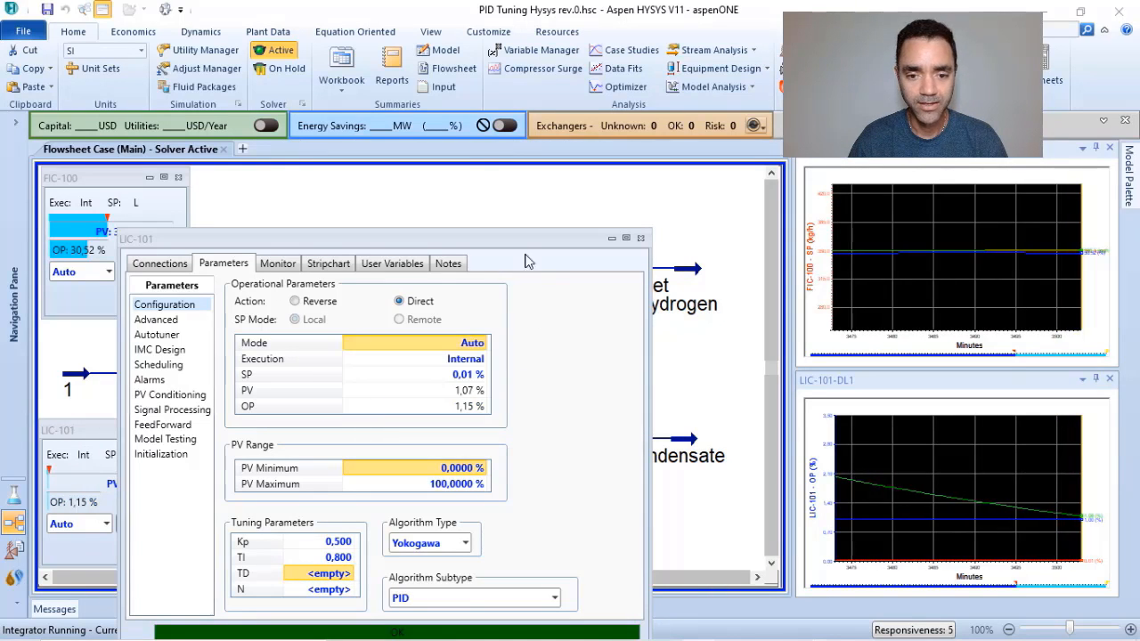
{"action": "left_click_drag", "start_coordinate": [513, 242], "coordinate": [593, 144]}
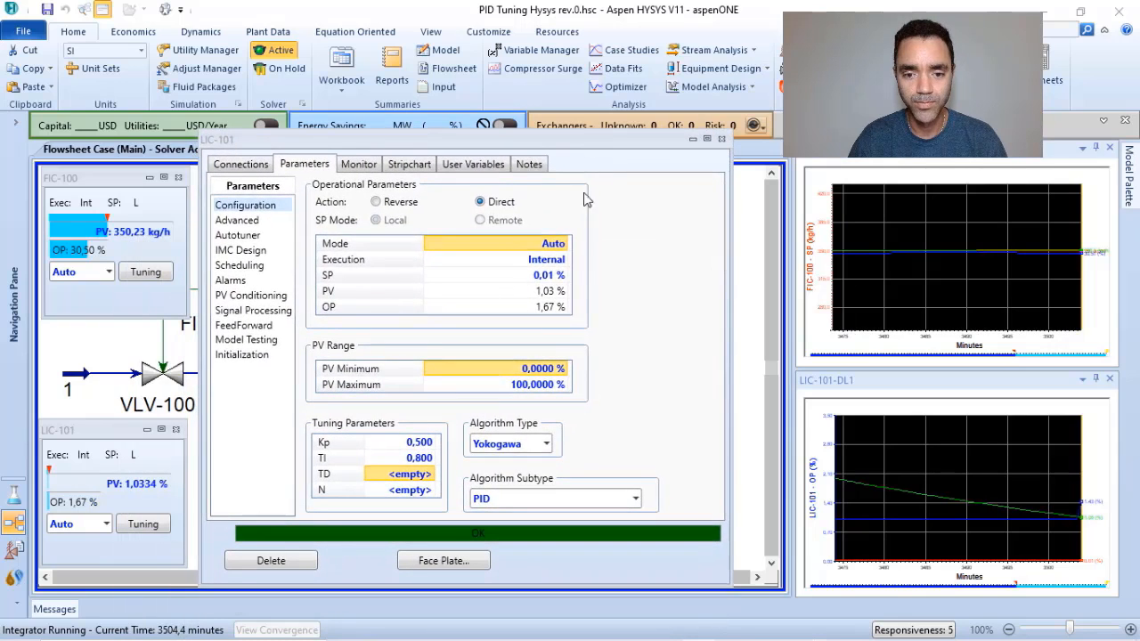
Raise the LIC-101 setpoint to 15 %.
{"action": "left_click", "coordinate": [547, 278]}
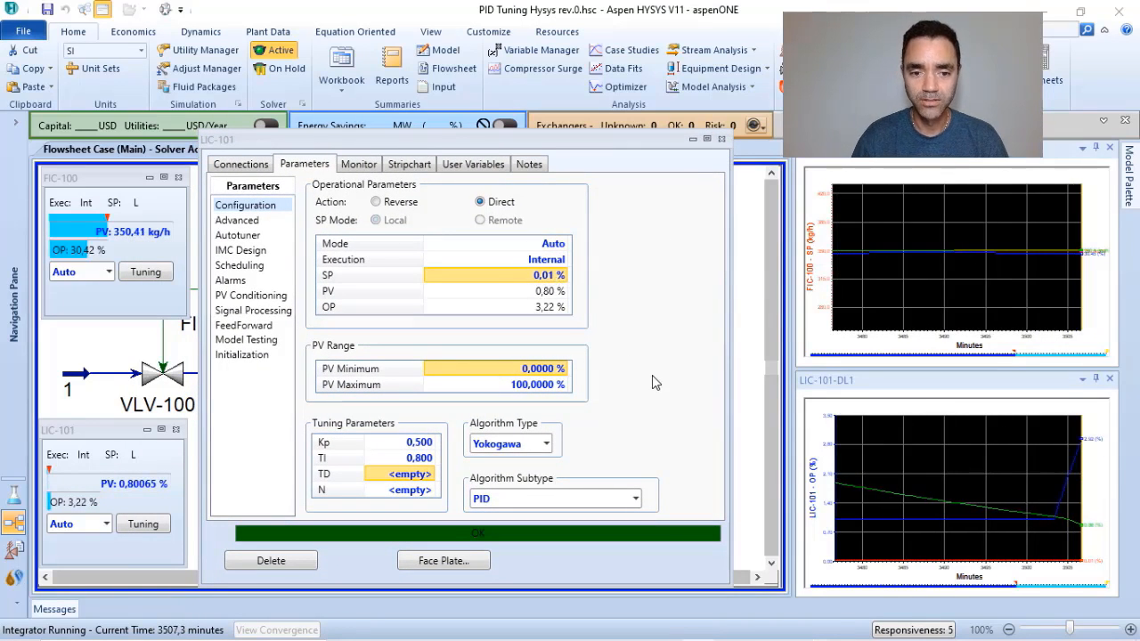
{"action": "type", "text": "15"}
{"action": "key", "text": "Return"}
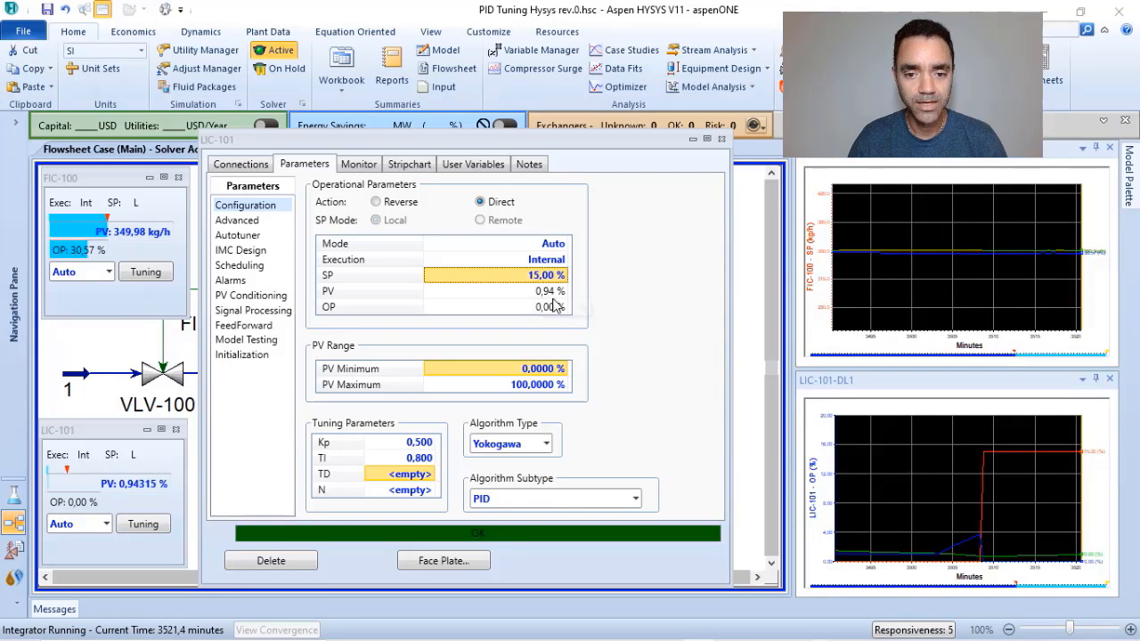
Set the LIC-101 SP to 5 % and close the controller window.
{"action": "left_click", "coordinate": [529, 277]}
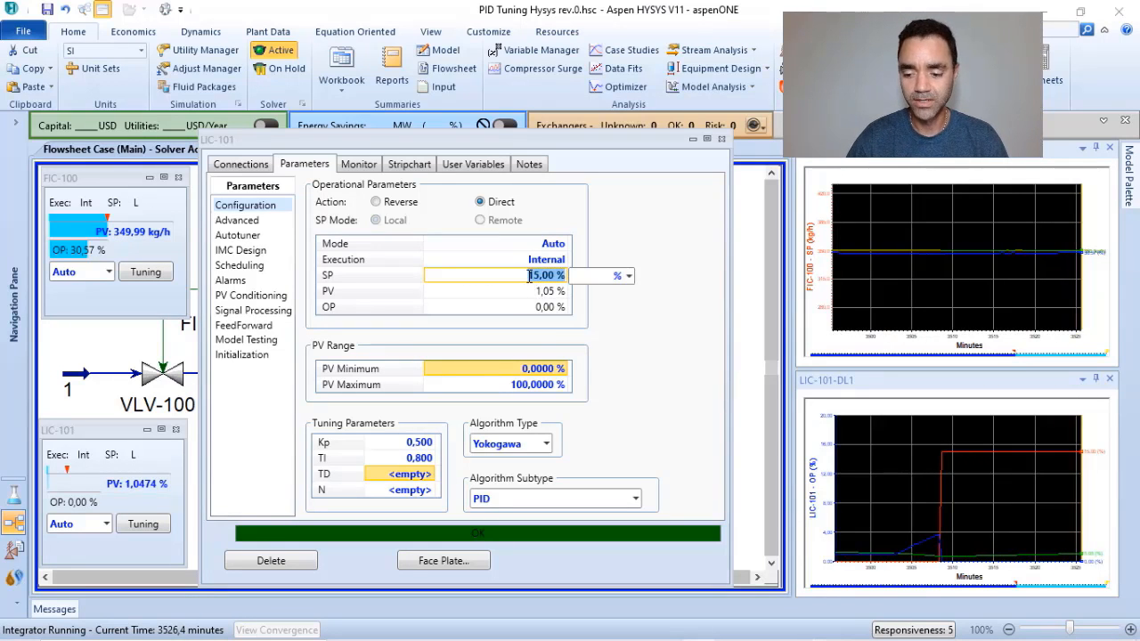
{"action": "type", "text": "5"}
{"action": "key", "text": "Return"}
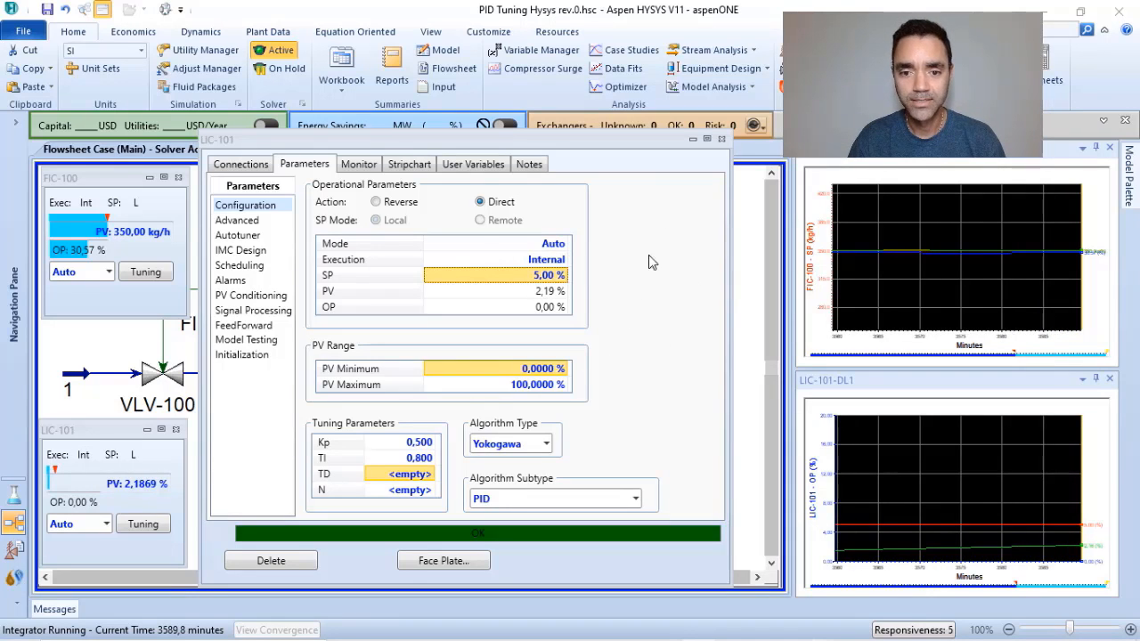
{"action": "left_click", "coordinate": [721, 139]}
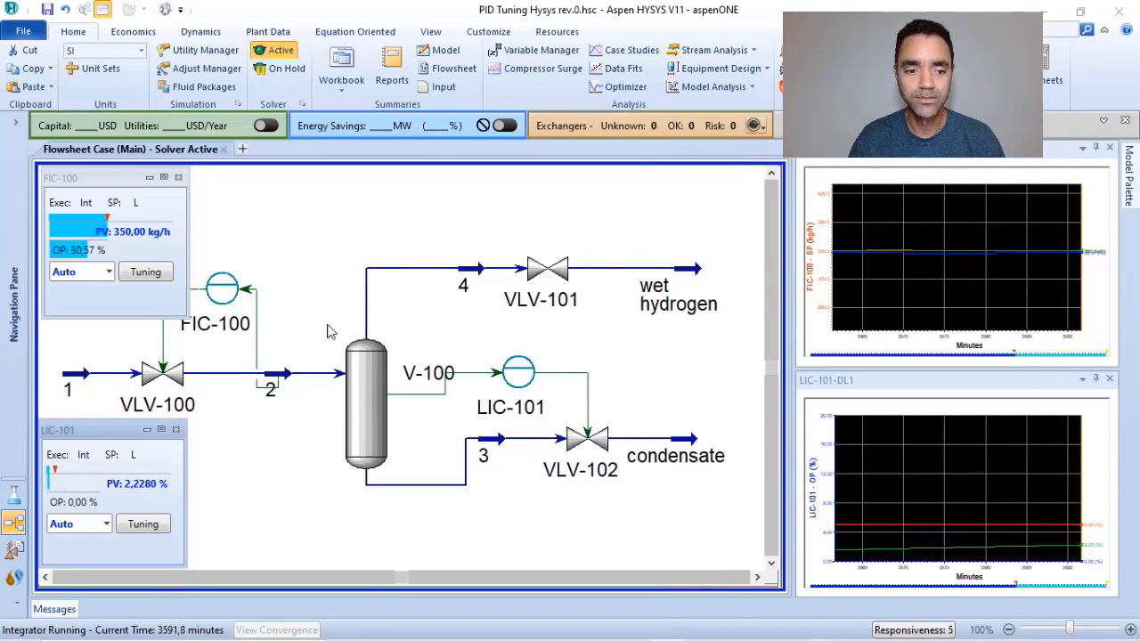